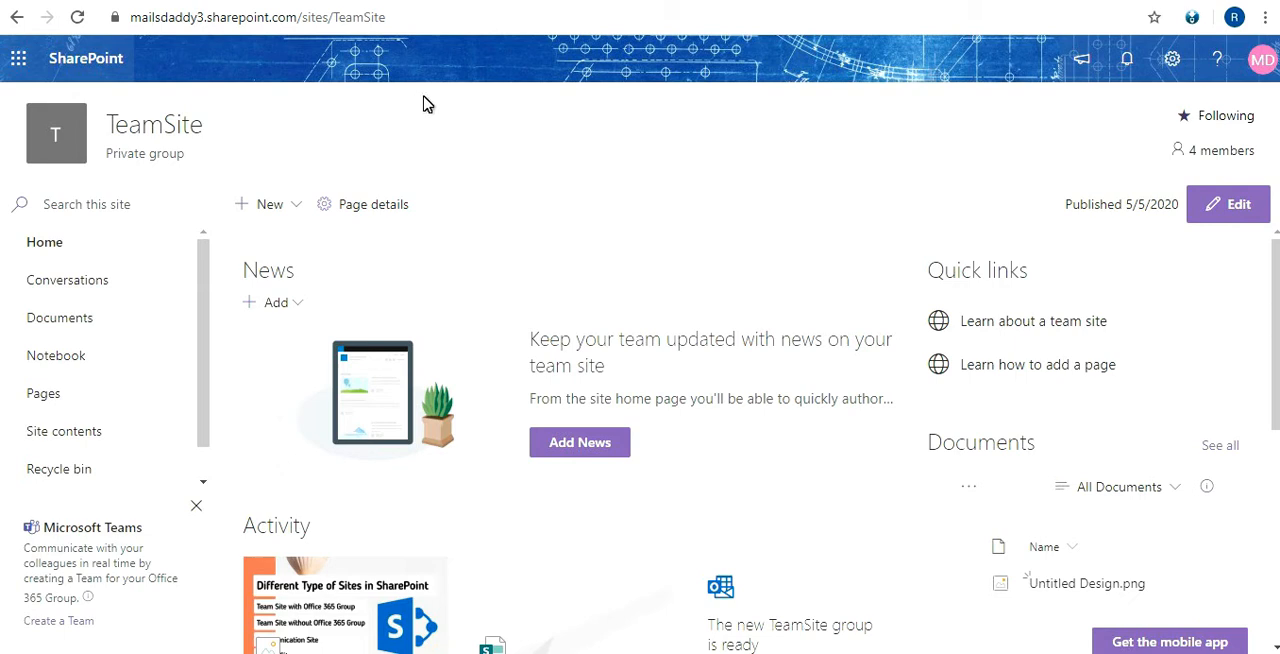
Open the team site's permissions and start inviting people with the Share site only option
double_click(345, 17)
left_click(341, 141)
left_click(1173, 60)
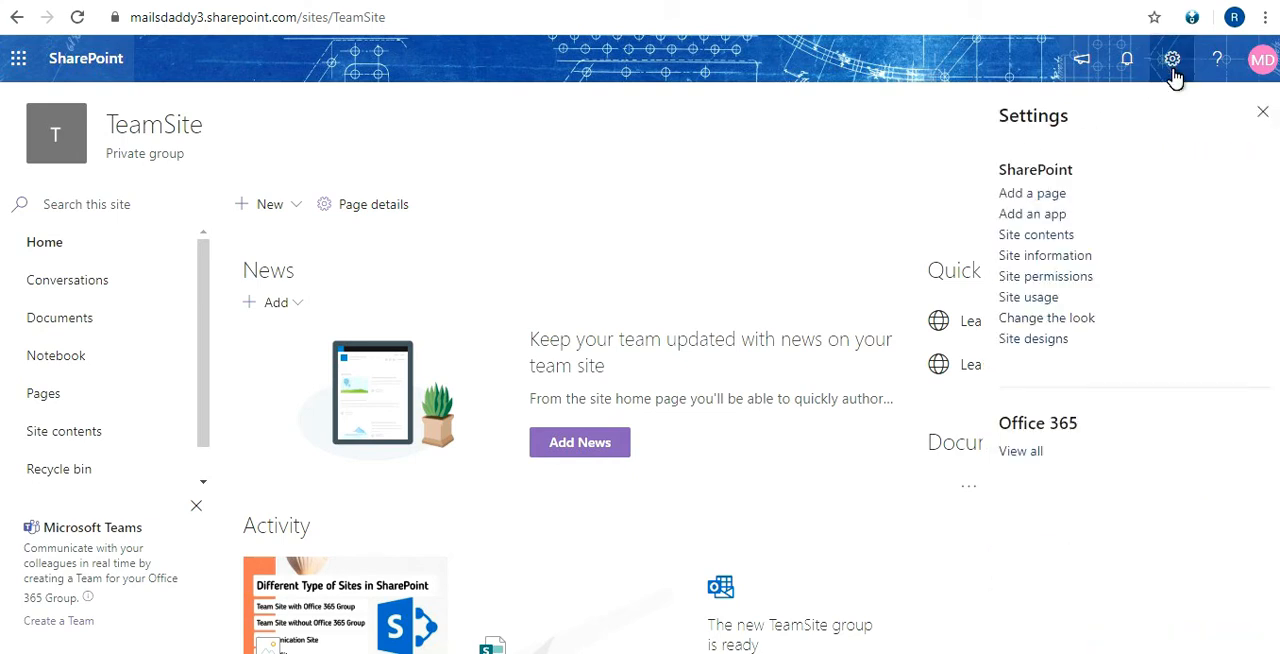
left_click(1045, 279)
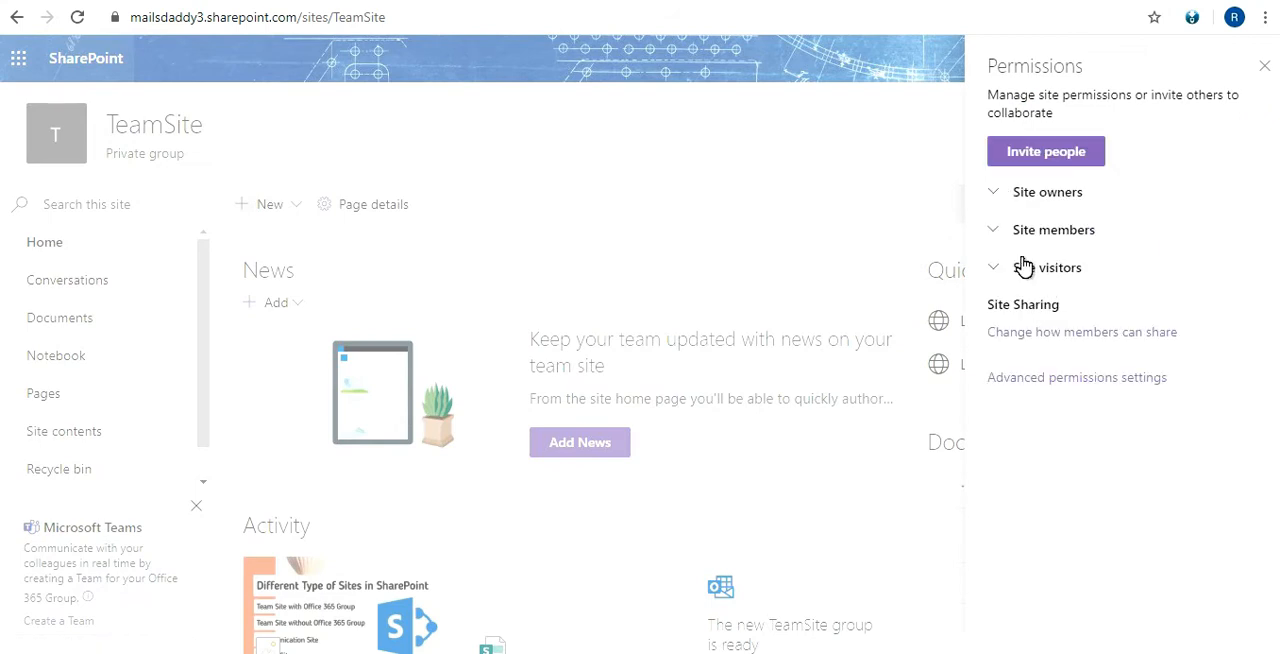
left_click(1048, 164)
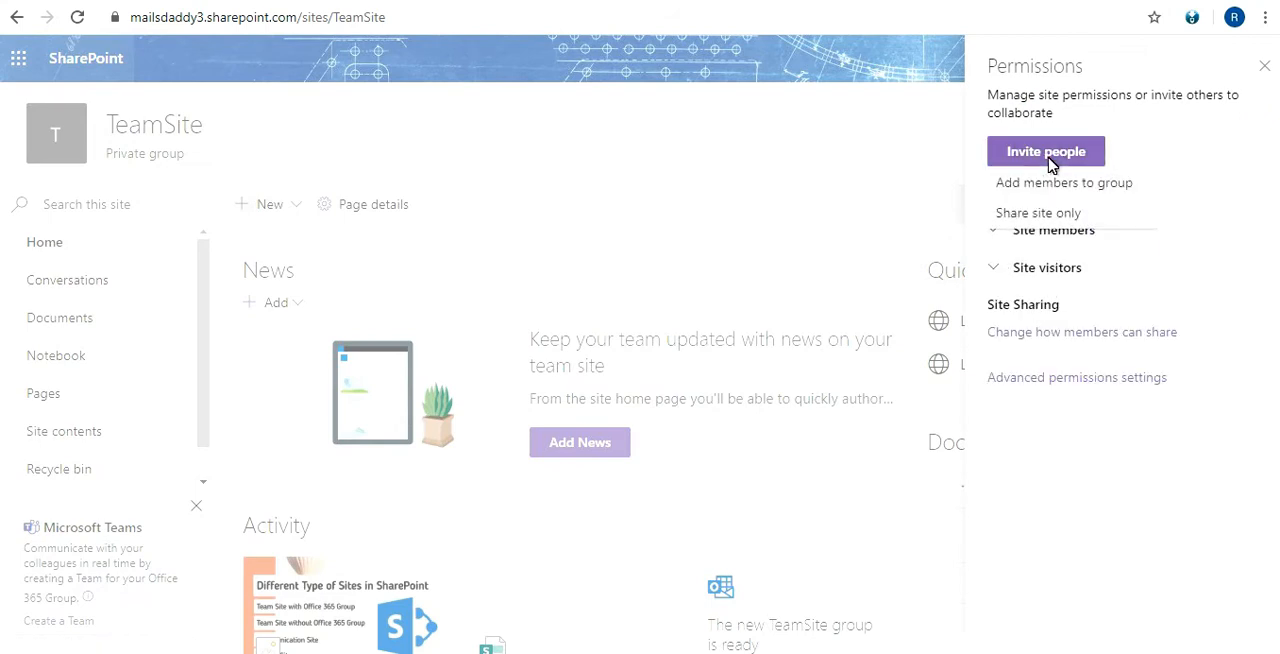
left_click(1079, 220)
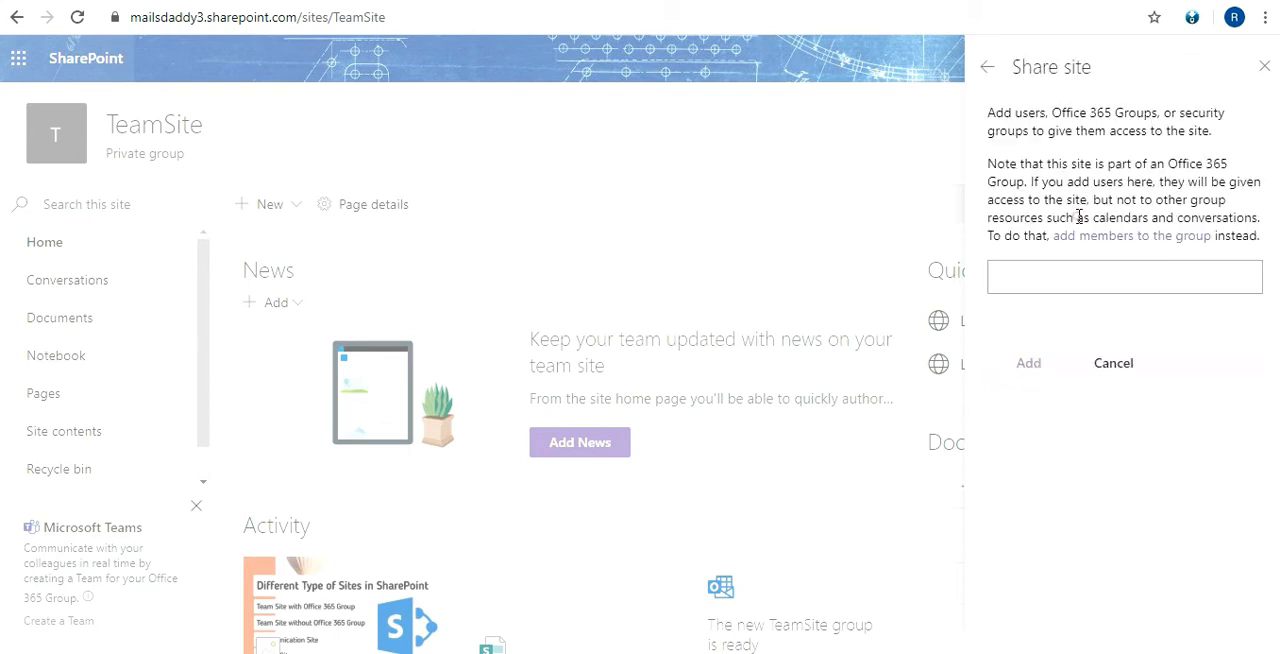
Search for a colleague by first name and select the matching person to share the site with
left_click(1093, 278)
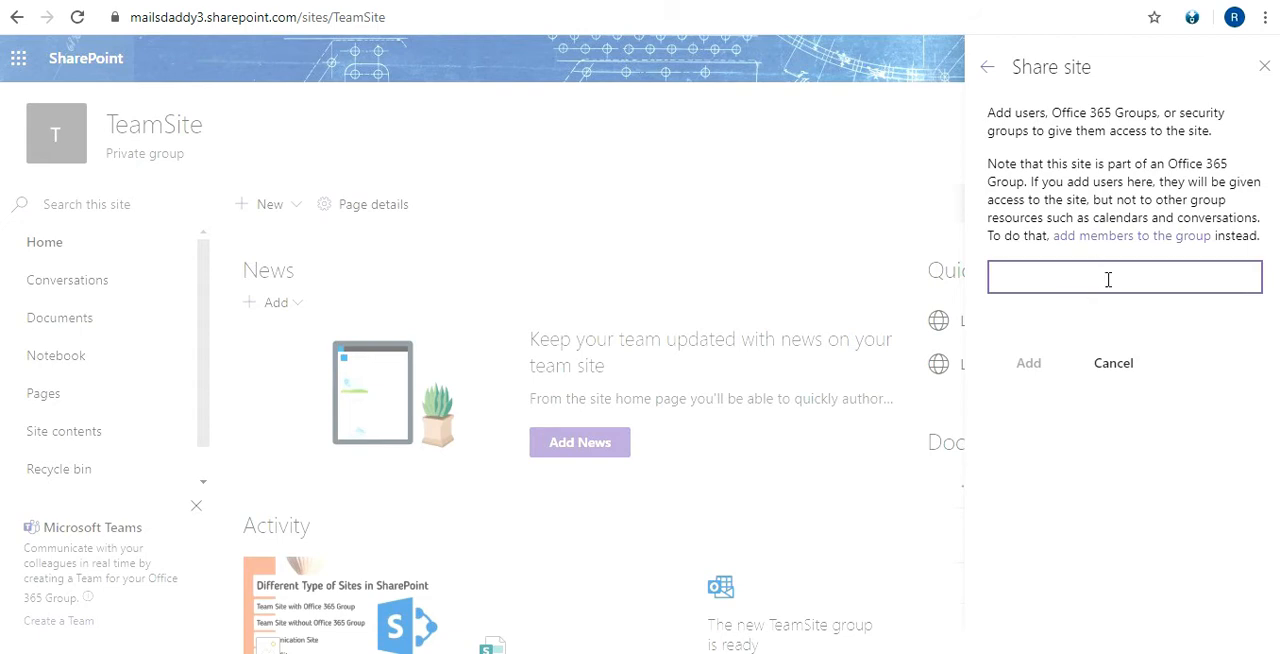
type("para")
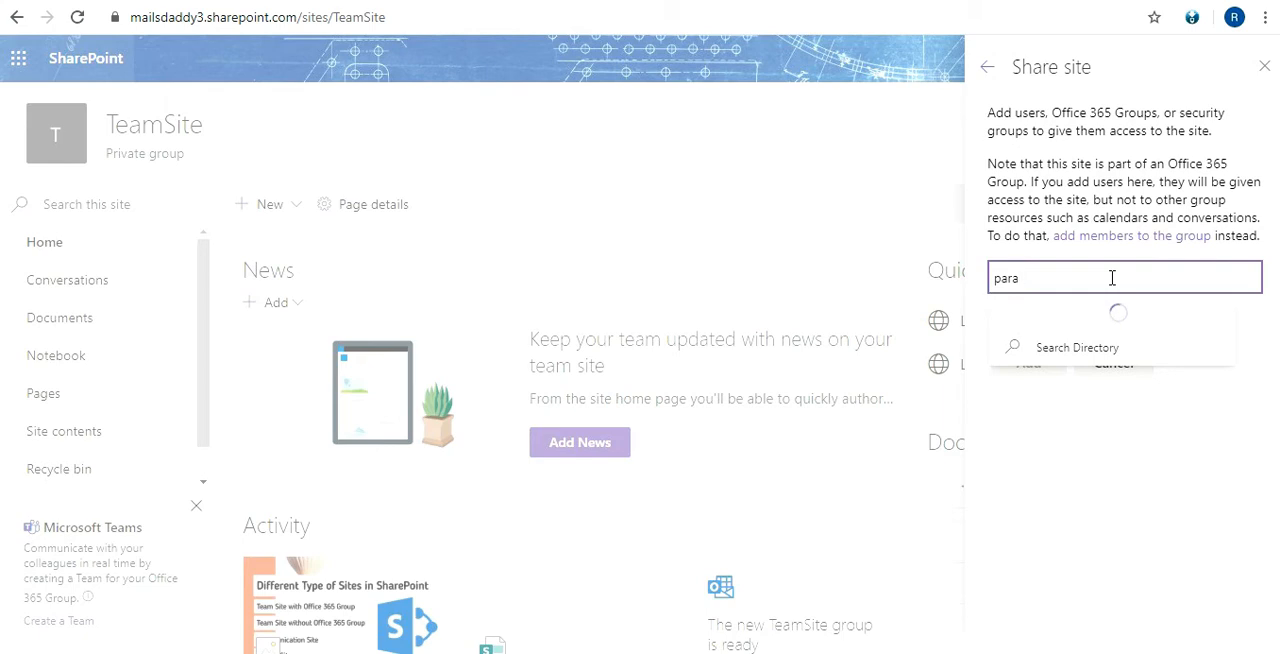
key("BackSpace")
key("BackSpace")
type("raveen")
left_click(1118, 335)
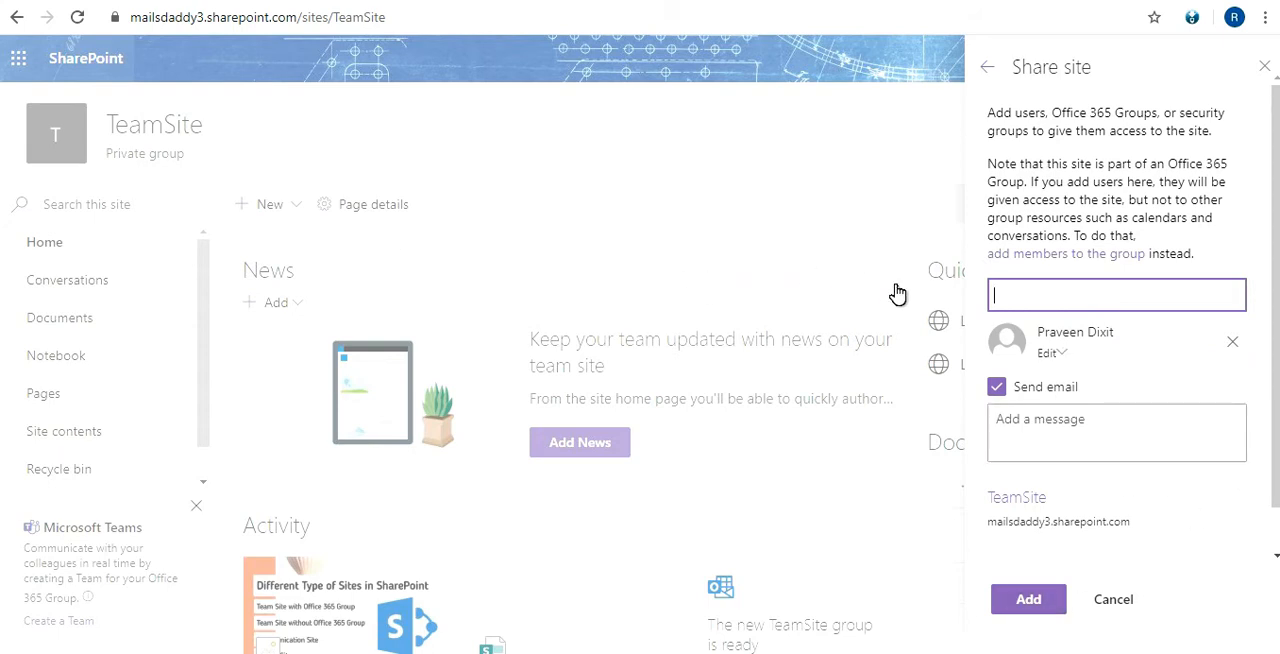
Try the Read and Full control levels for the selected person, and close the sharing form without adding them
left_click(1065, 356)
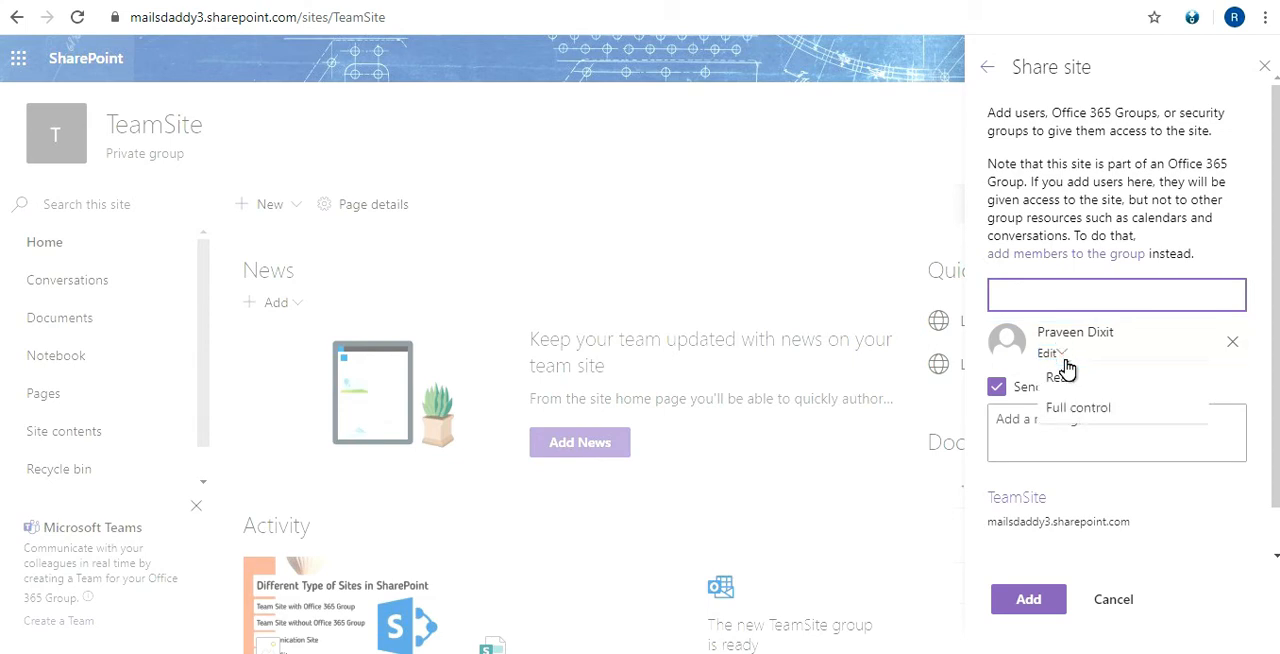
left_click(1068, 376)
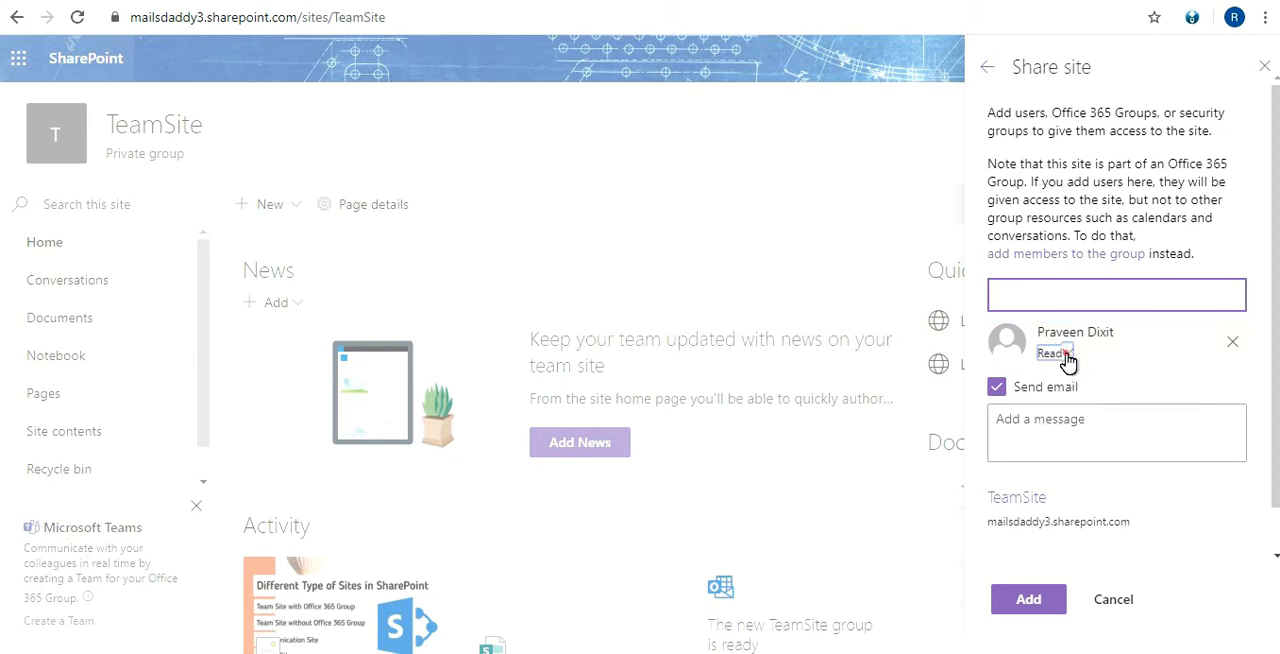
left_click(1062, 354)
left_click(1077, 379)
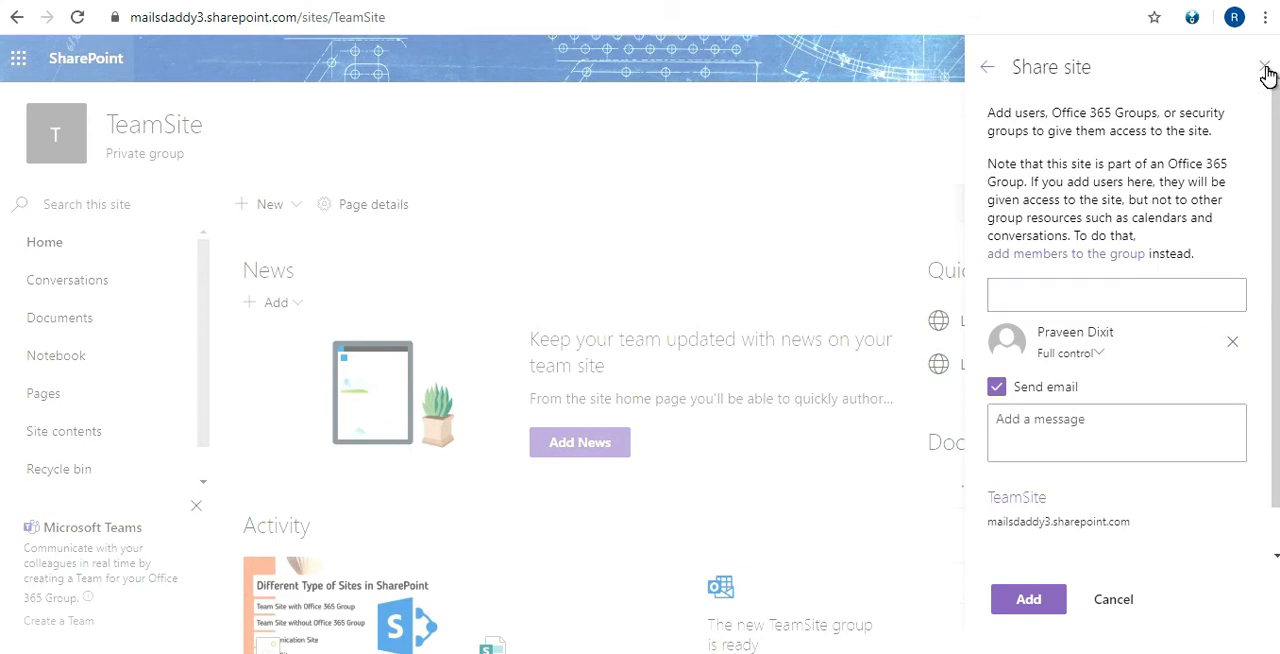
left_click(1266, 75)
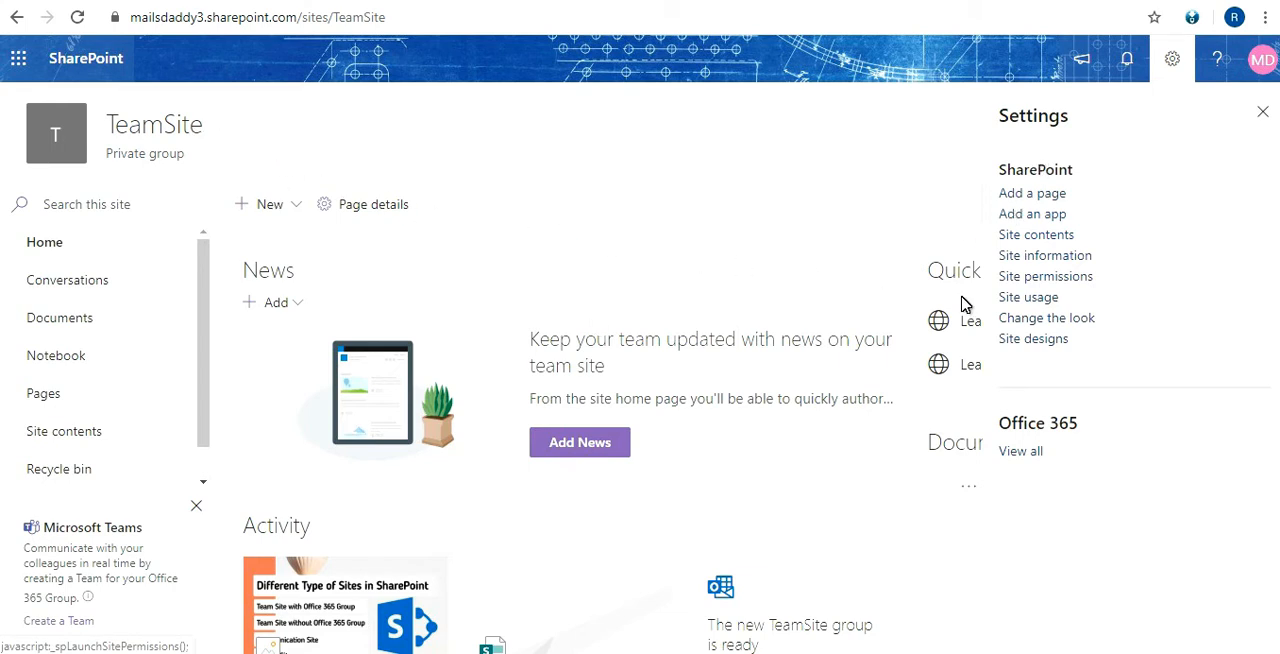
Open the site's advanced permissions settings and go to its list of permission levels
left_click(1044, 279)
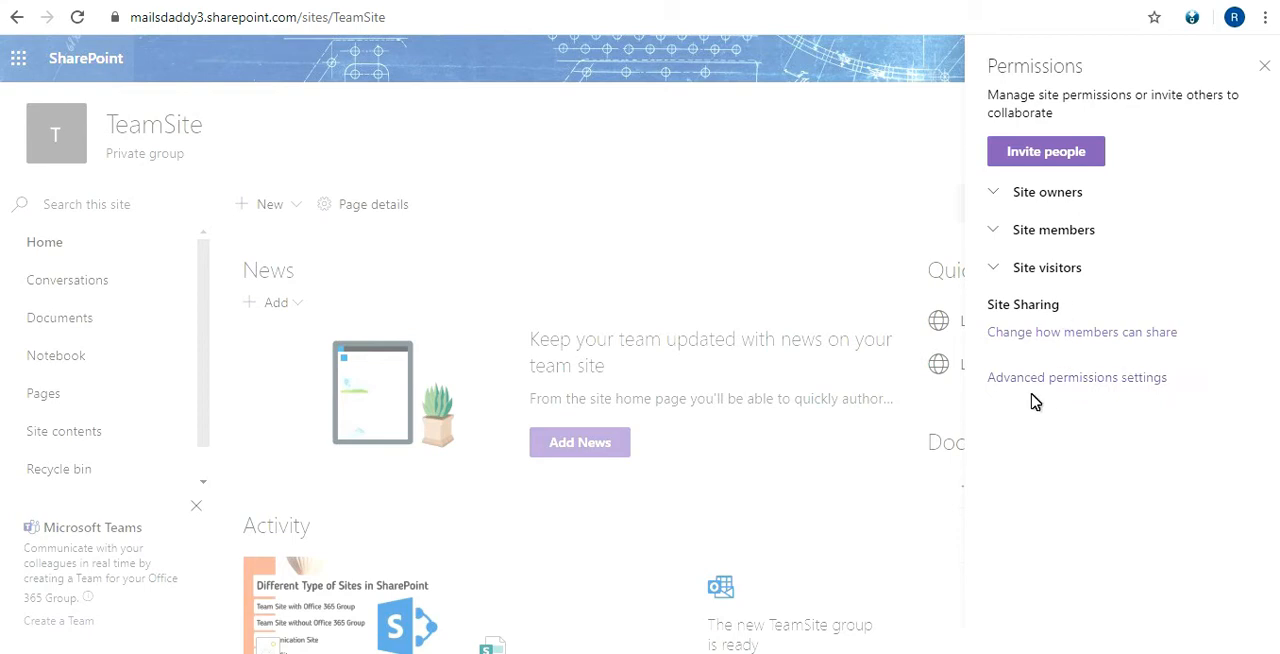
left_click(1077, 389)
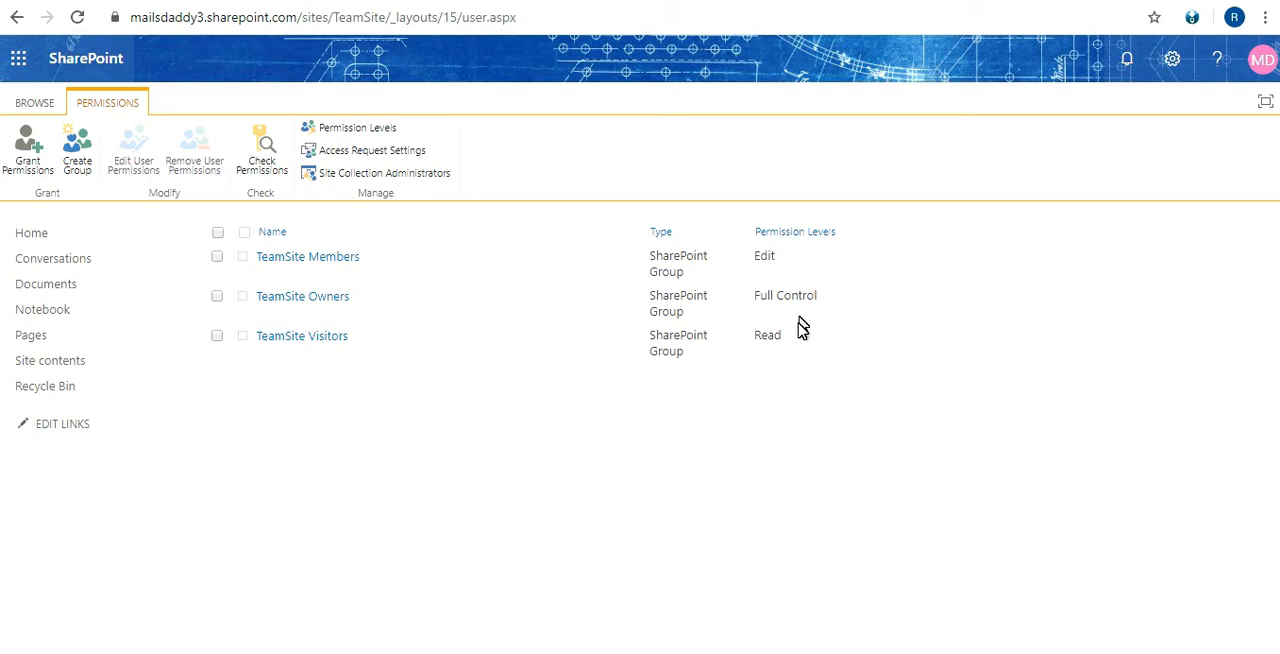
left_click_drag(754, 291, 838, 292)
left_click(747, 293)
left_click(372, 133)
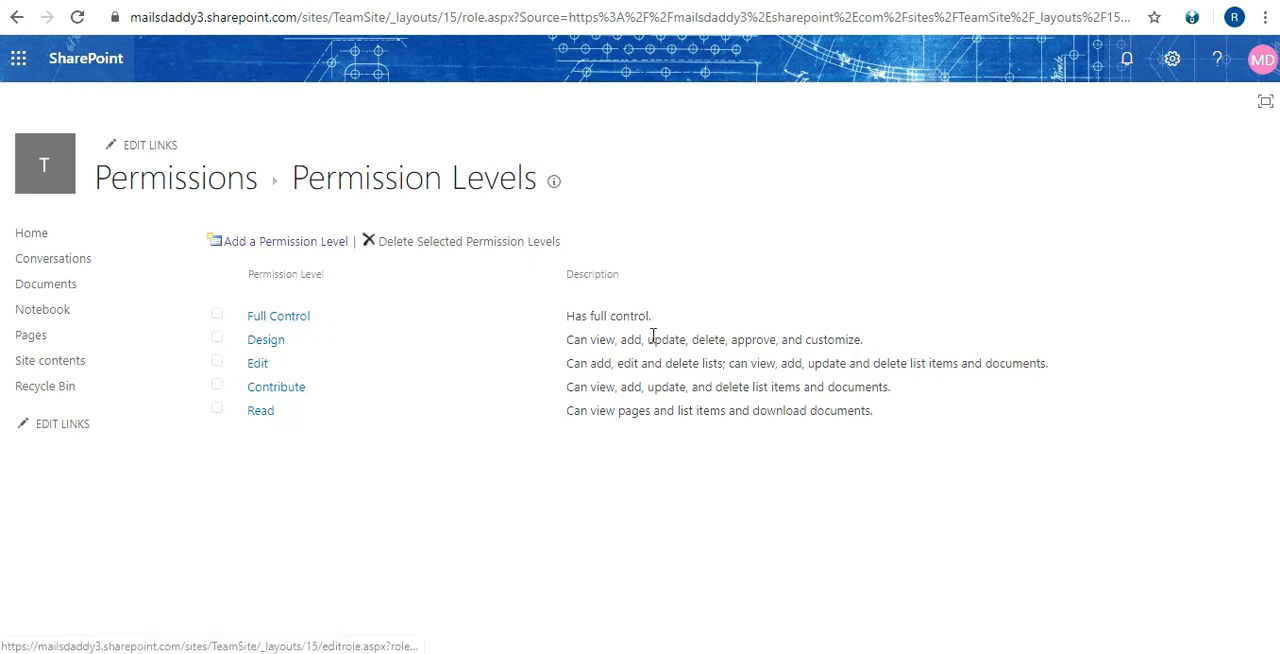
Examine the descriptions of the Full Control, Design, Edit, Contribute and Read permission levels
left_click_drag(568, 318, 613, 304)
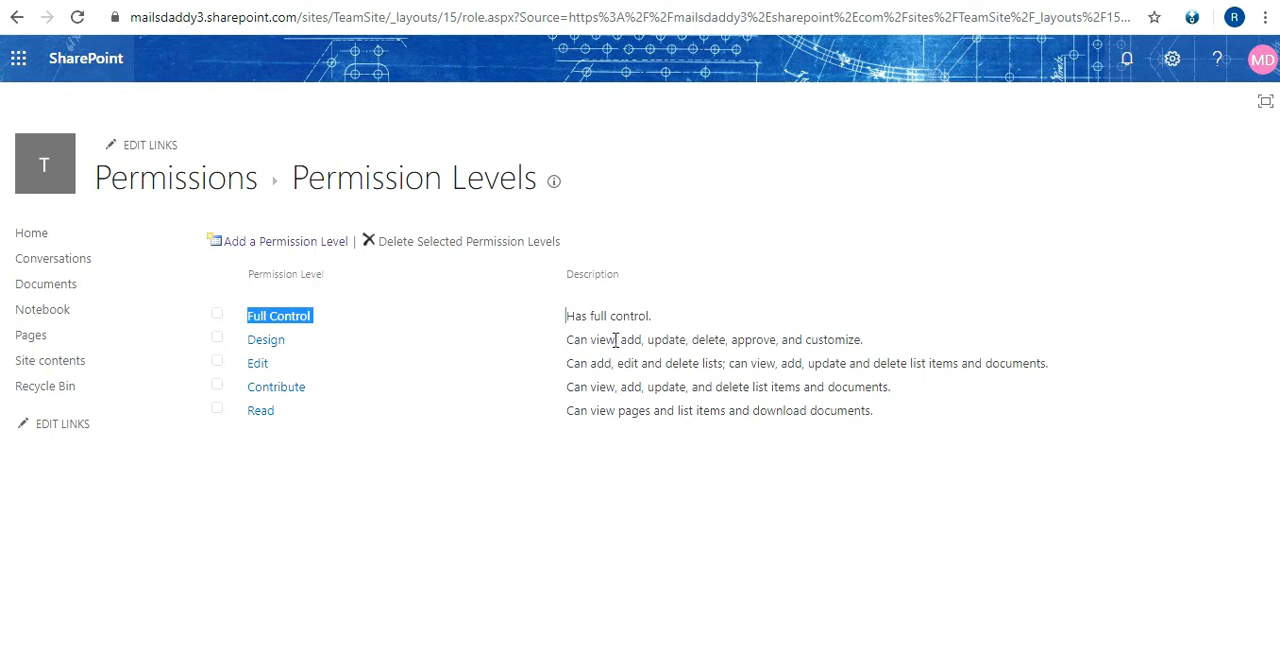
left_click(615, 340)
left_click_drag(719, 340, 836, 340)
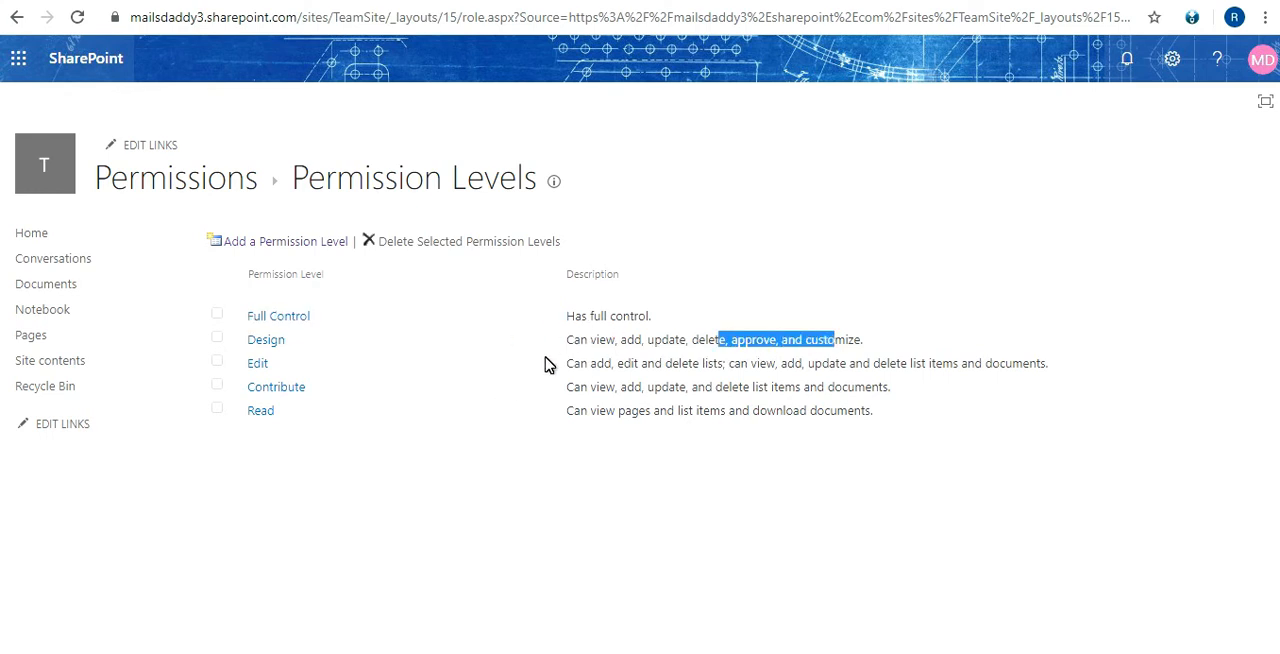
left_click(619, 367)
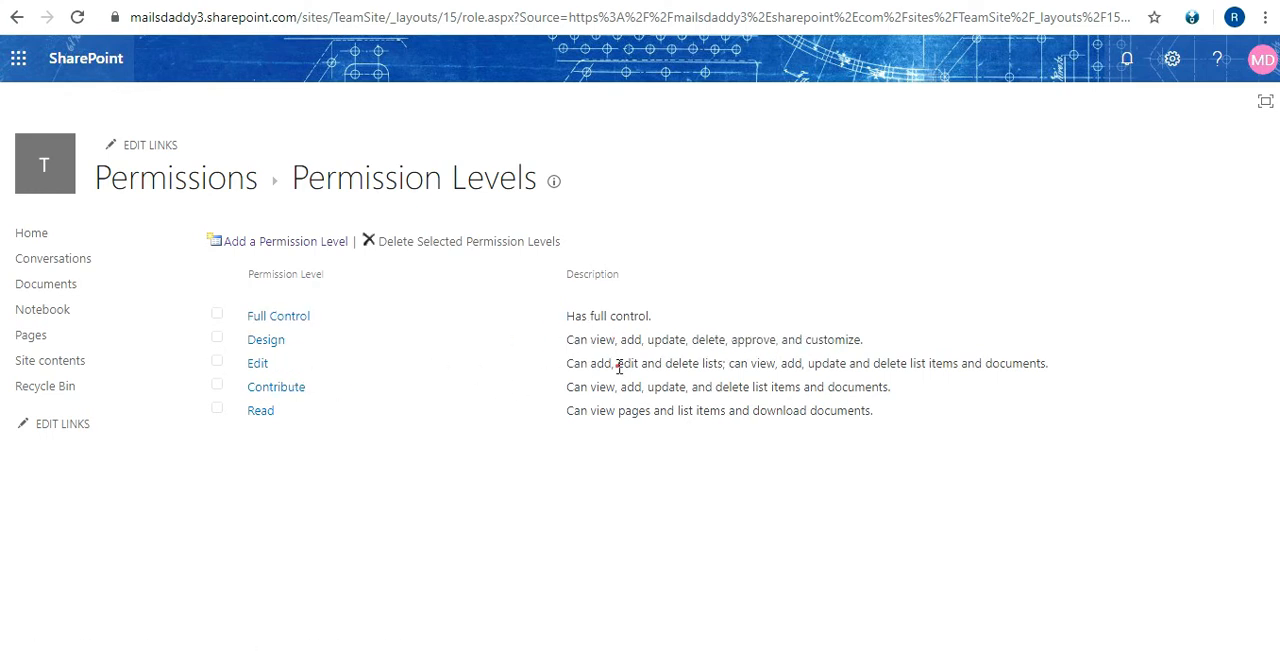
left_click_drag(619, 367, 1034, 363)
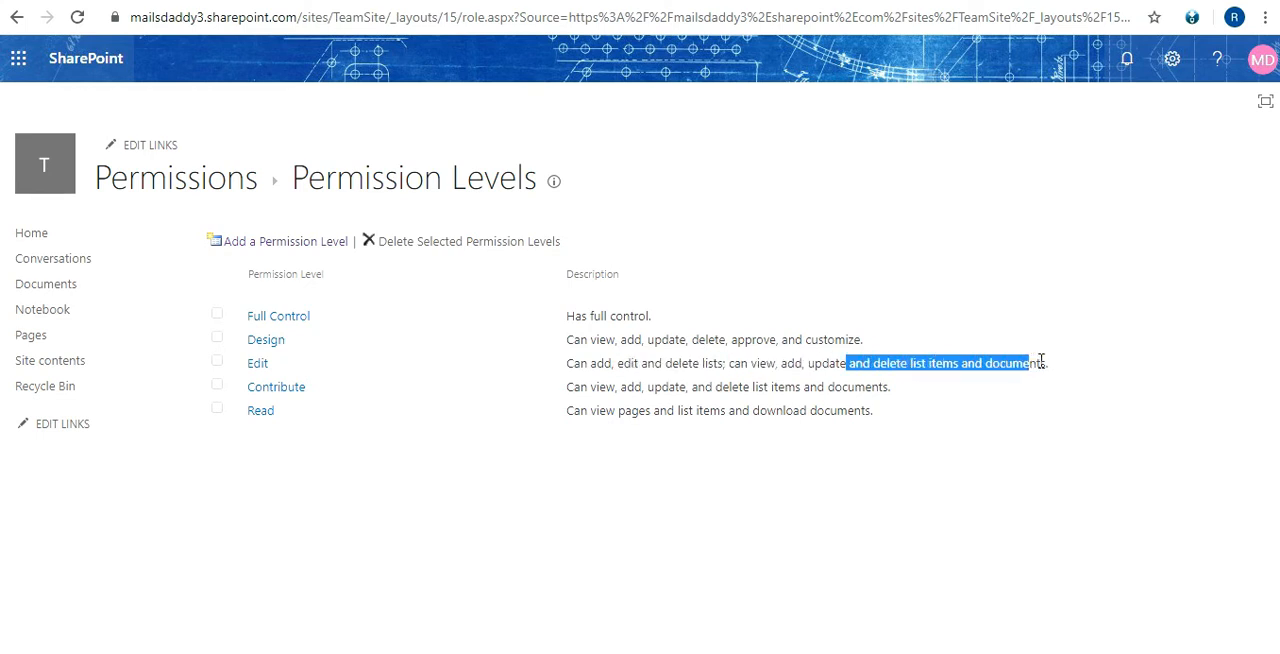
left_click(1041, 361)
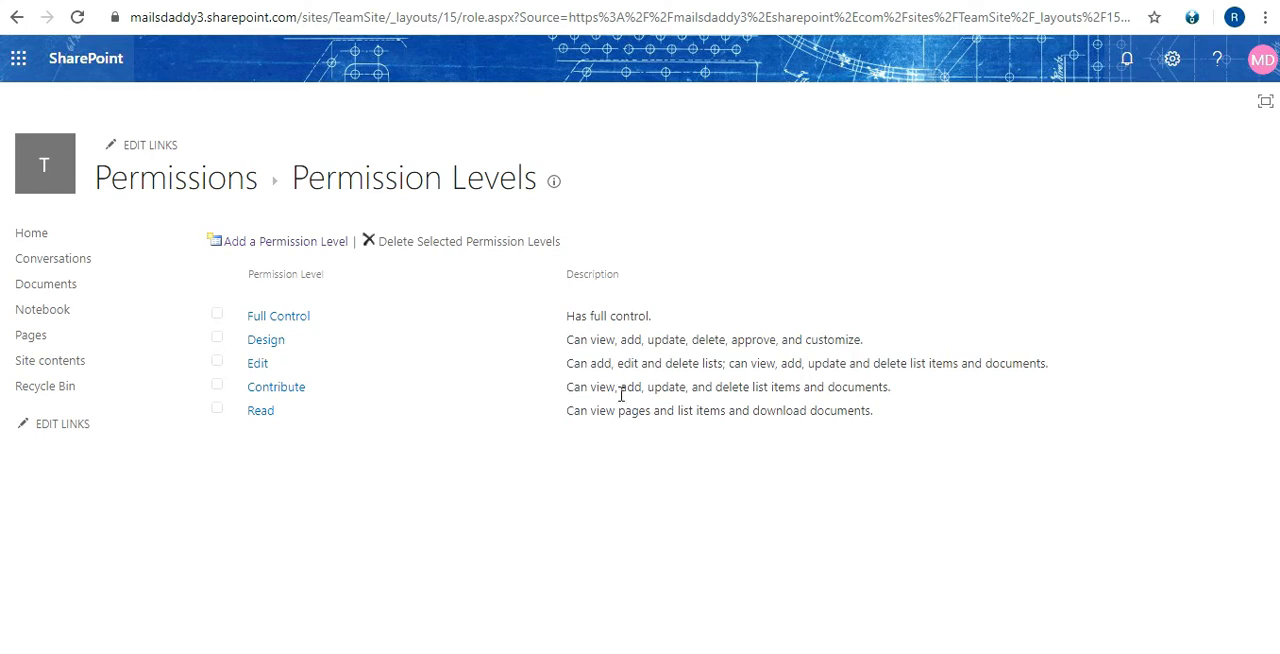
left_click_drag(588, 387, 890, 387)
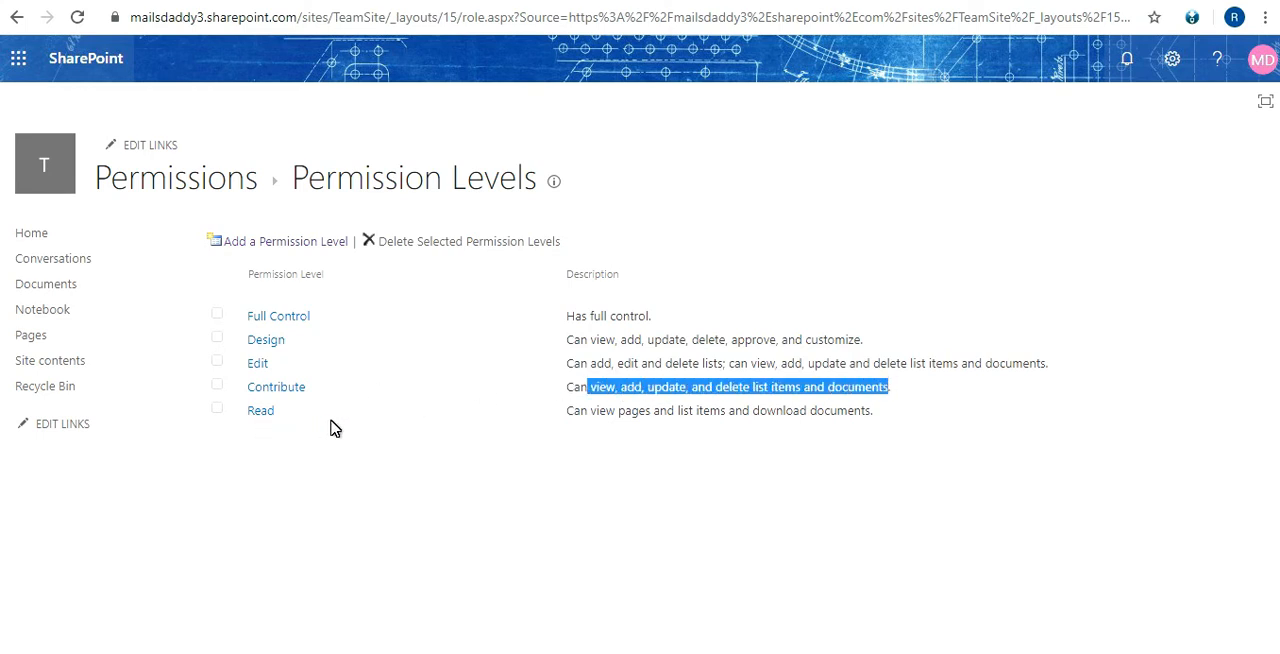
left_click_drag(556, 414, 693, 411)
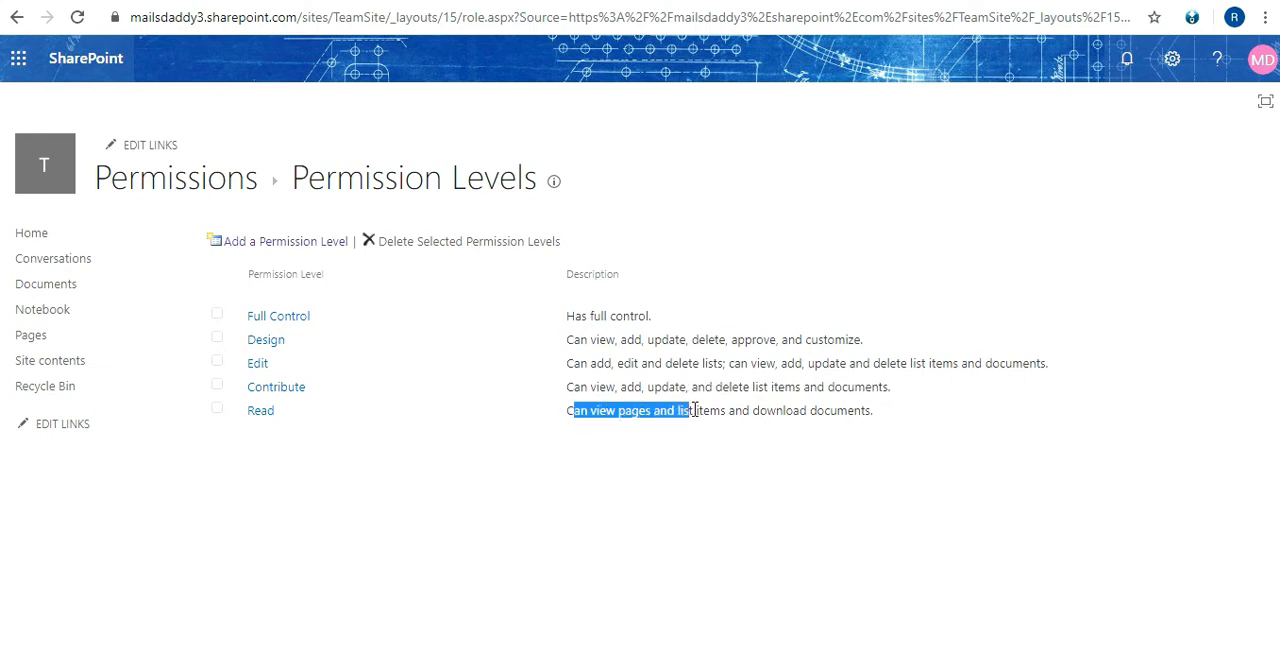
left_click_drag(695, 411, 820, 413)
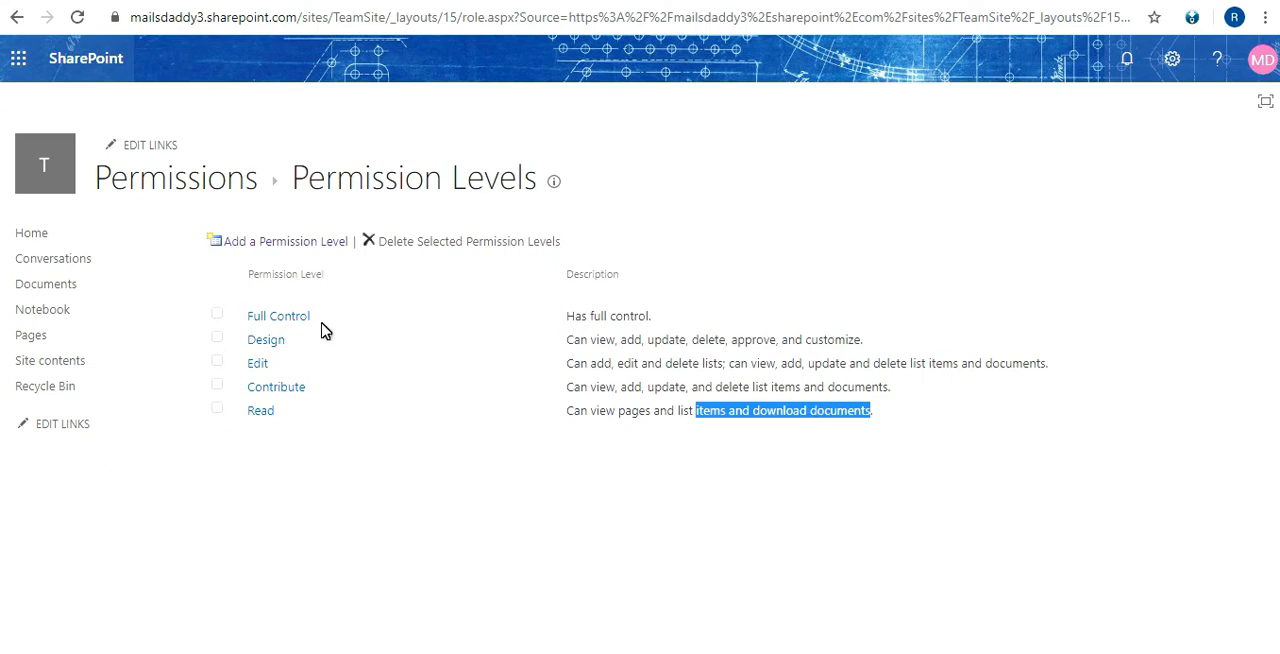
double_click(441, 185)
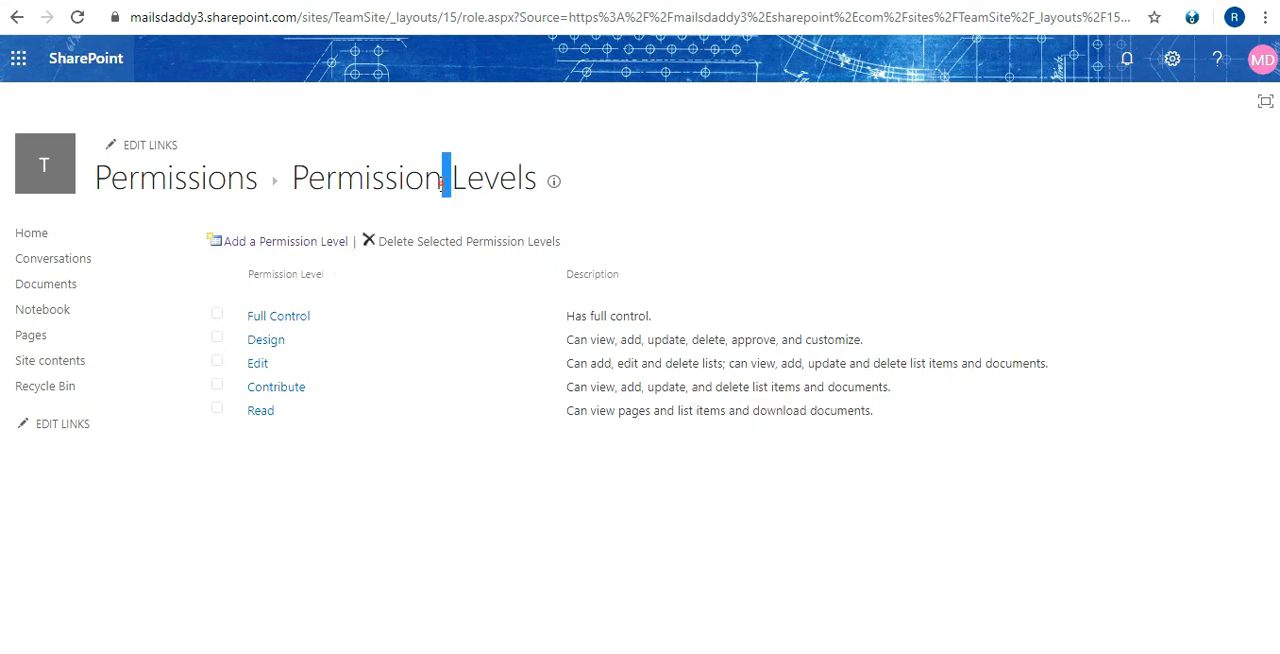
triple_click(441, 183)
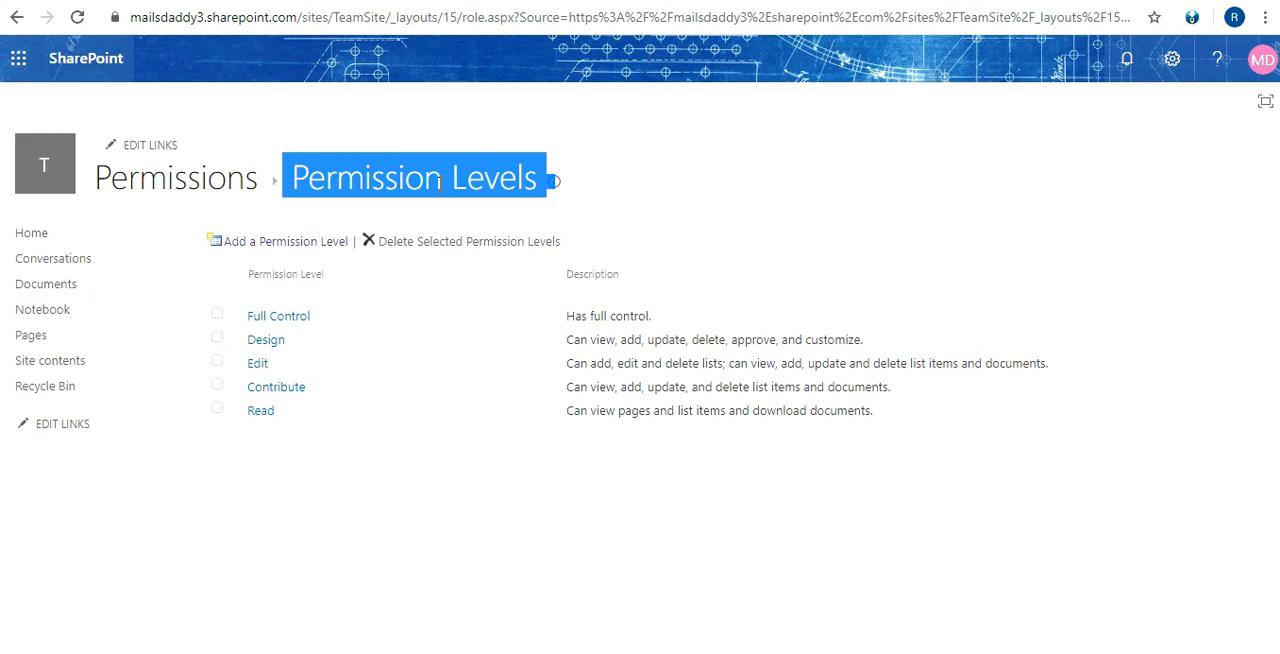
left_click(100, 412)
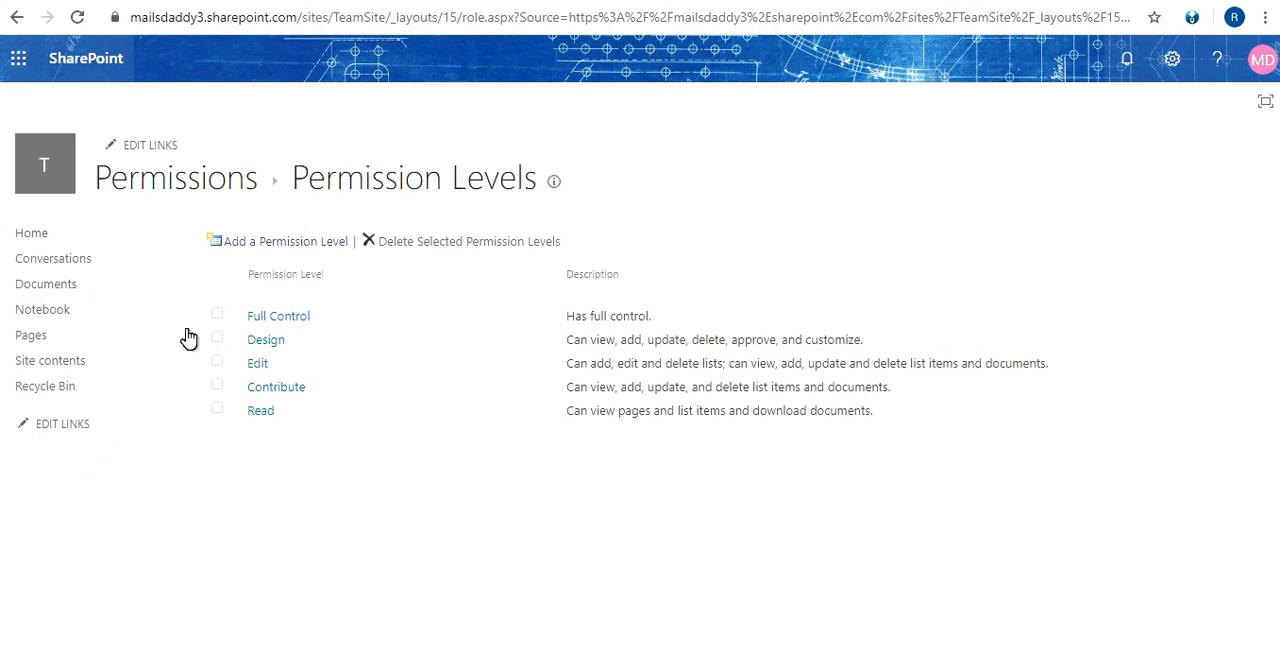
Open the Full Control level, review all its included permissions, and return to the permission levels list
left_click(283, 318)
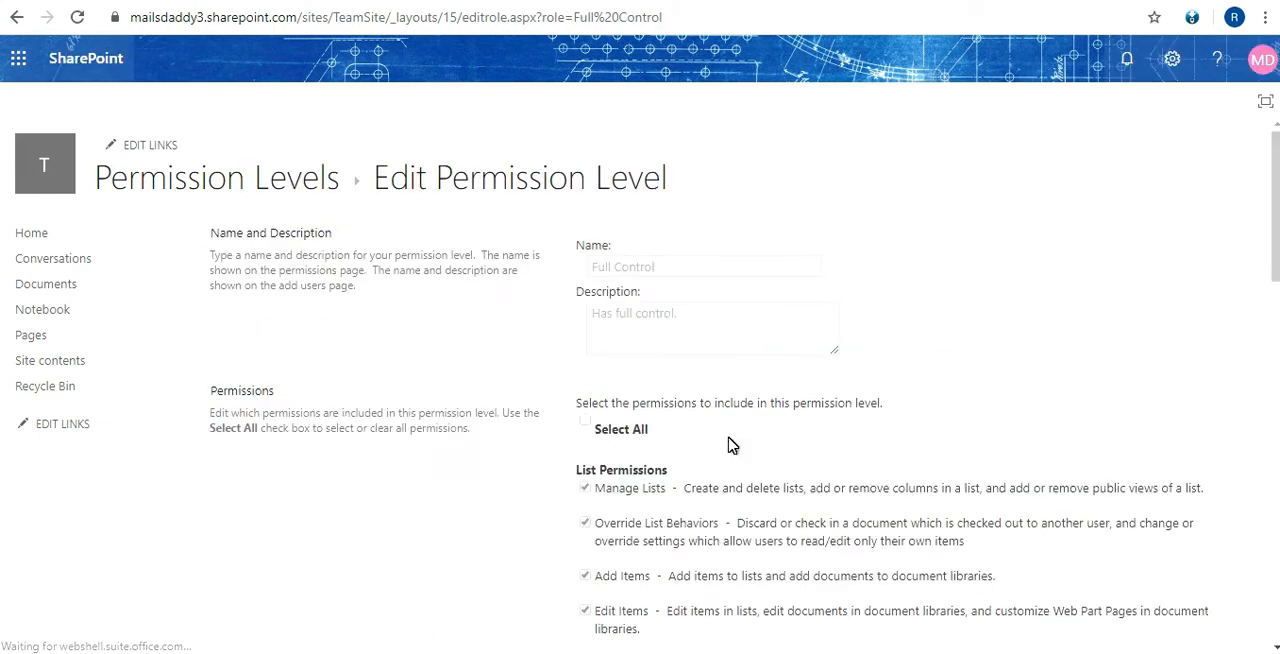
scroll(734, 440, "down", 2)
scroll(731, 445, "down", 2)
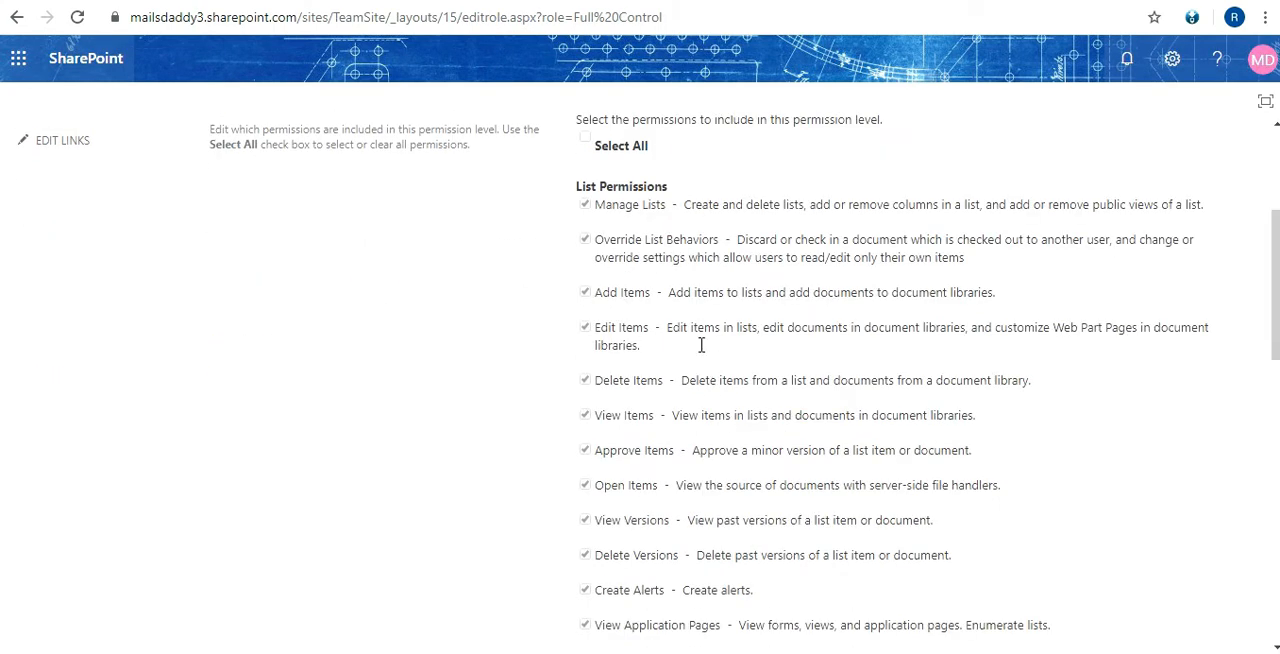
scroll(591, 231, "down", 2)
scroll(630, 218, "up", 2)
scroll(640, 295, "down", 10)
scroll(632, 263, "down", 2)
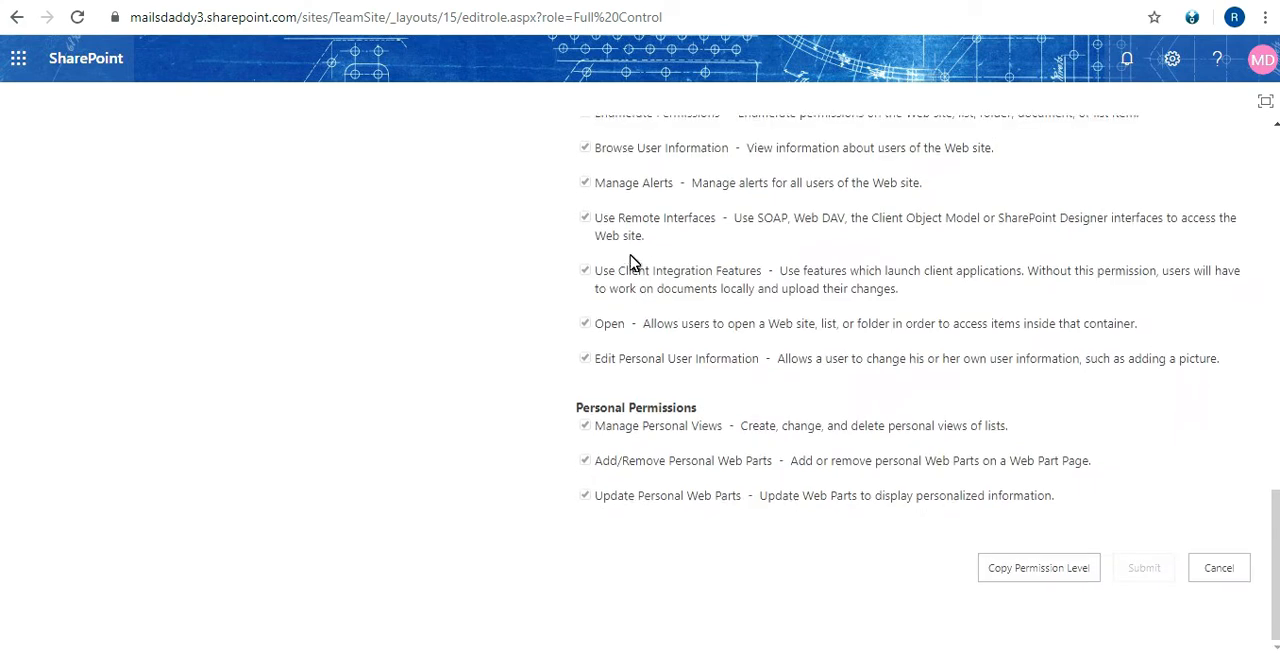
scroll(626, 323, "up", 15)
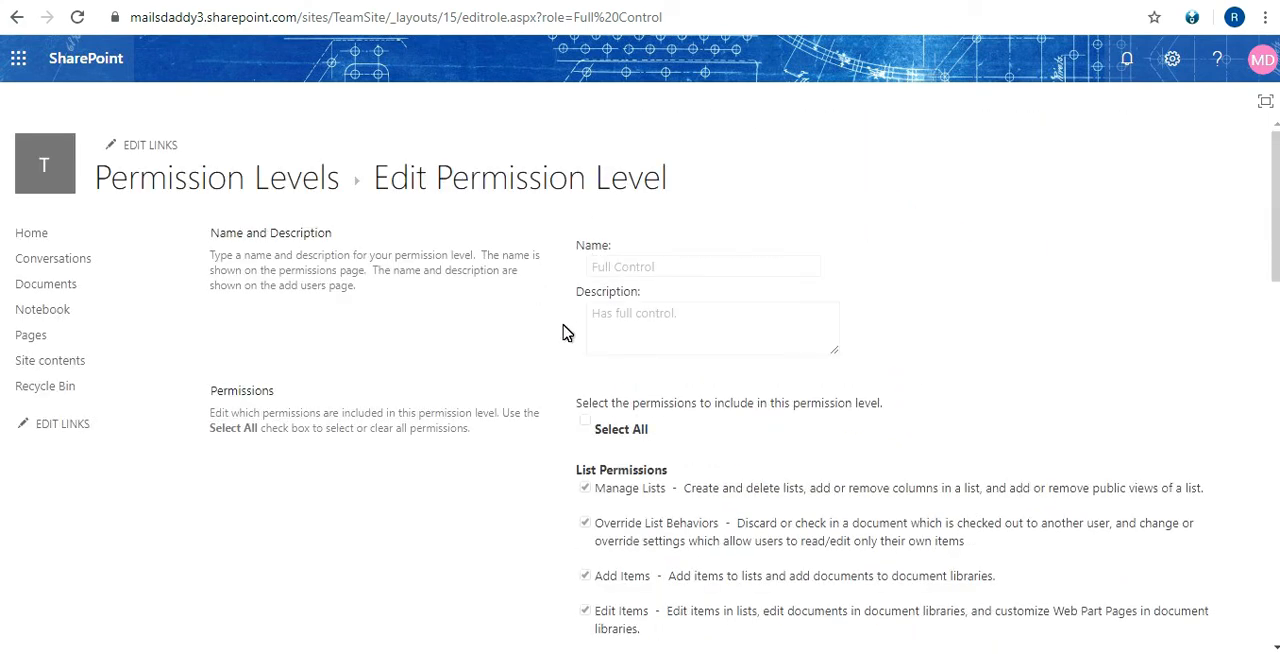
left_click(17, 20)
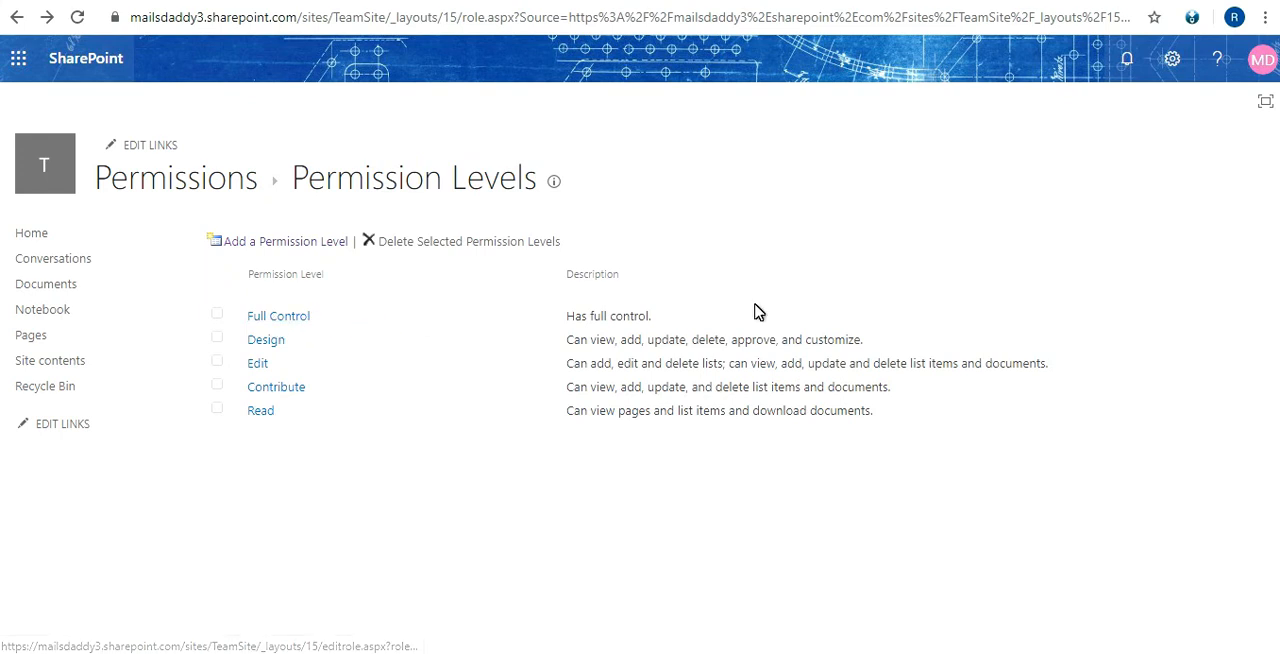
Reopen the Full Control permission level, check its list, site and personal permissions, and go back to the permission levels
triple_click(582, 317)
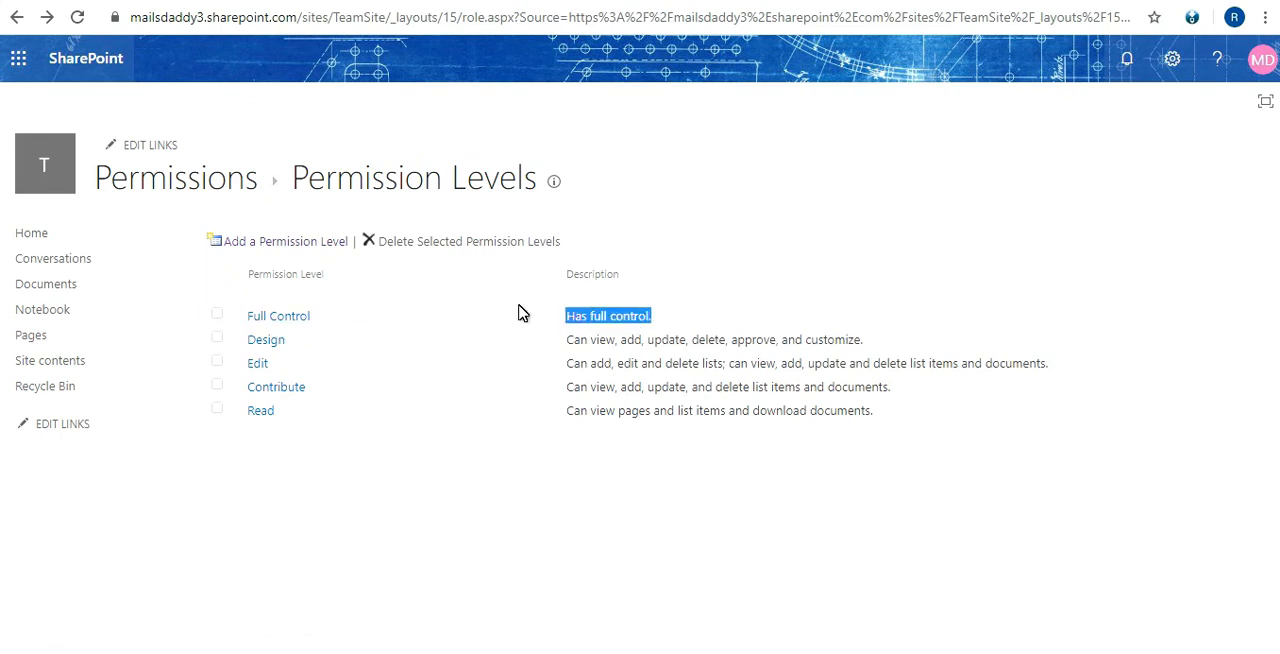
left_click(348, 194)
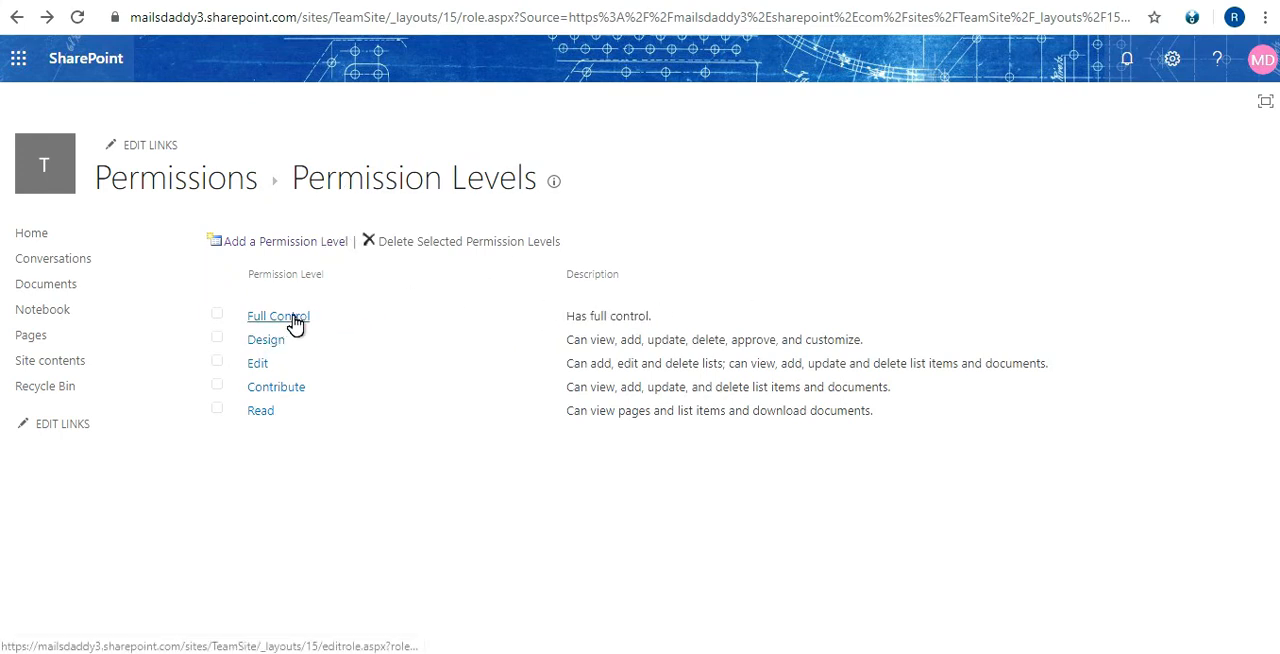
left_click(295, 320)
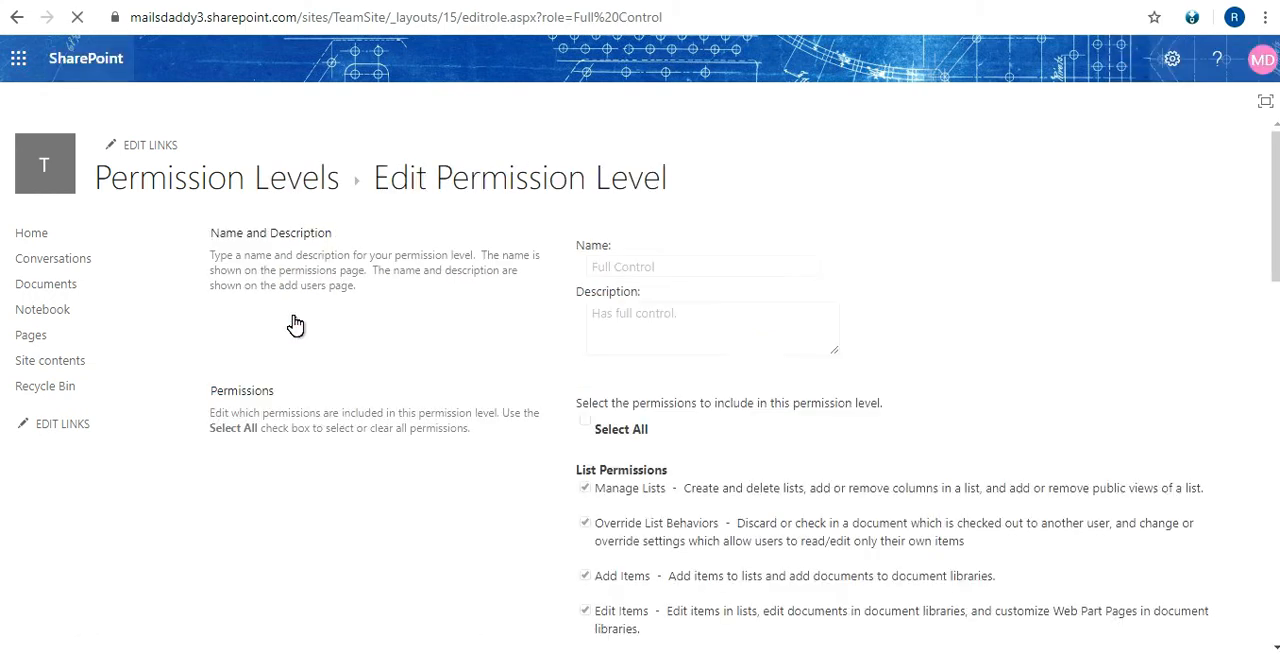
scroll(570, 472, "down", 2)
scroll(570, 472, "down", 1)
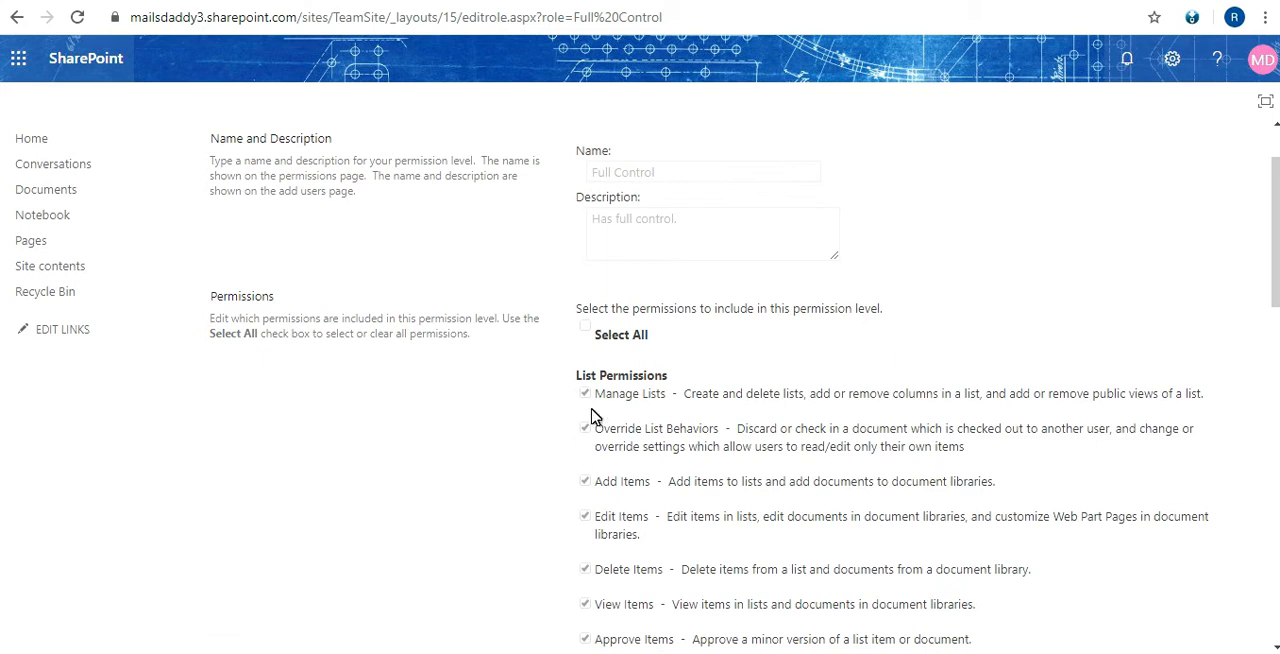
scroll(587, 398, "down", 1)
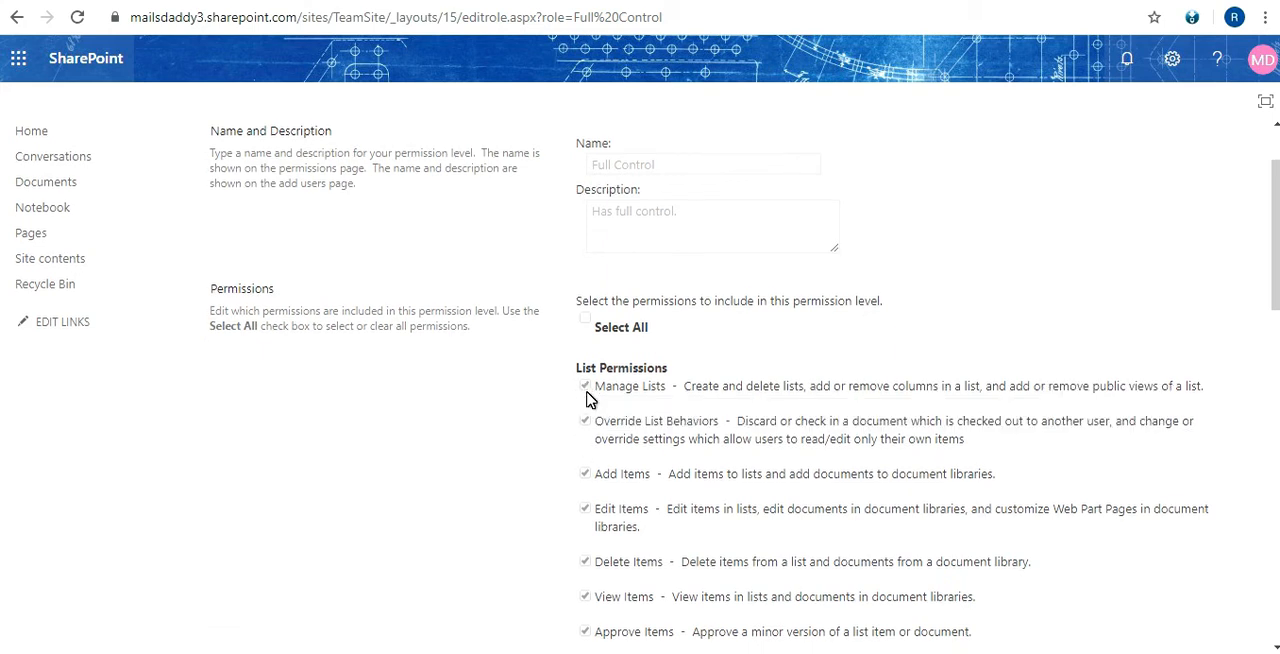
scroll(587, 398, "down", 10)
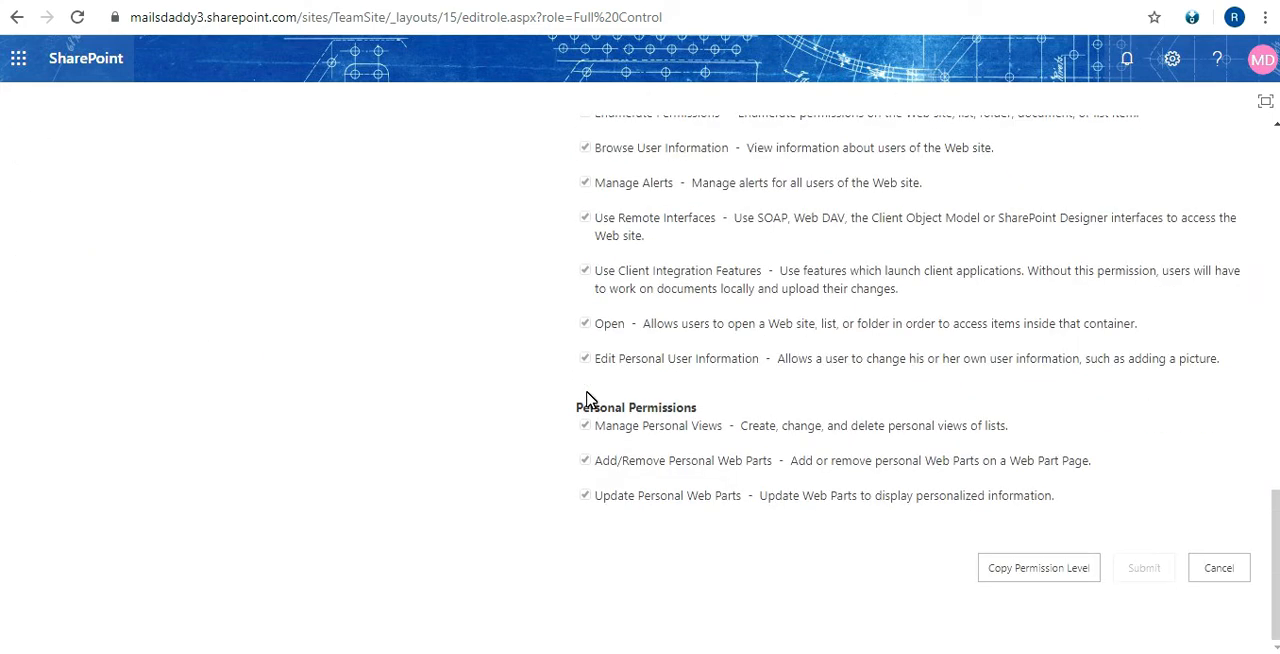
scroll(587, 398, "up", 15)
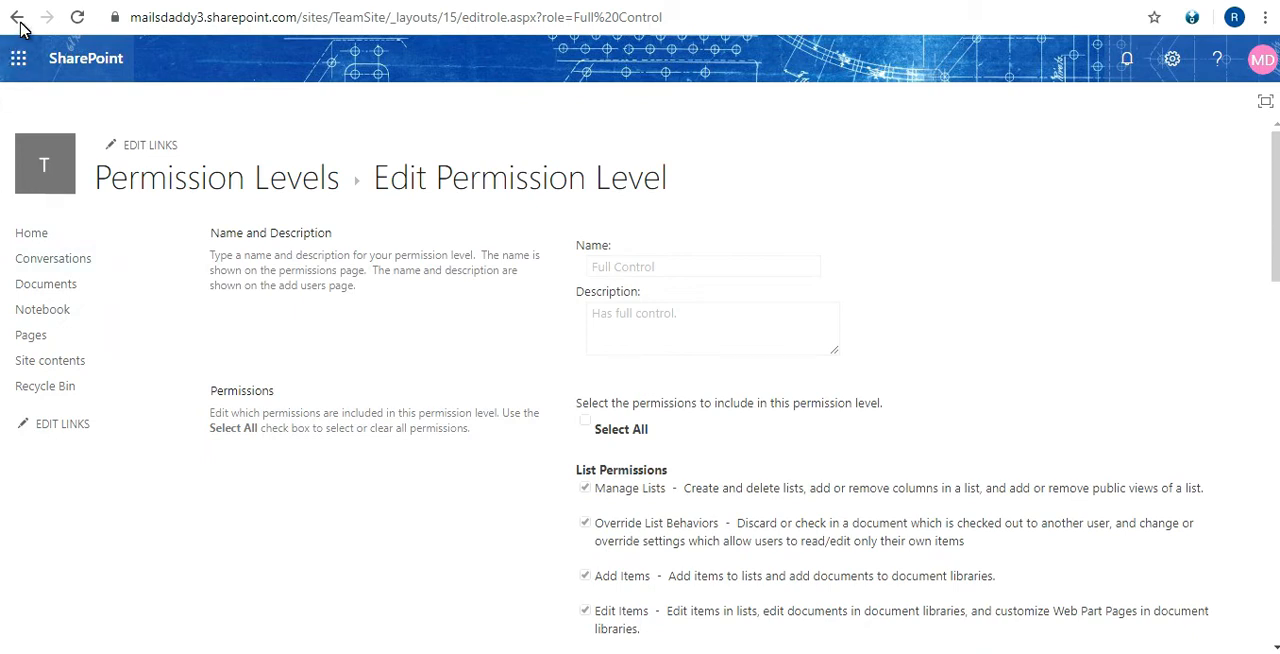
left_click(17, 18)
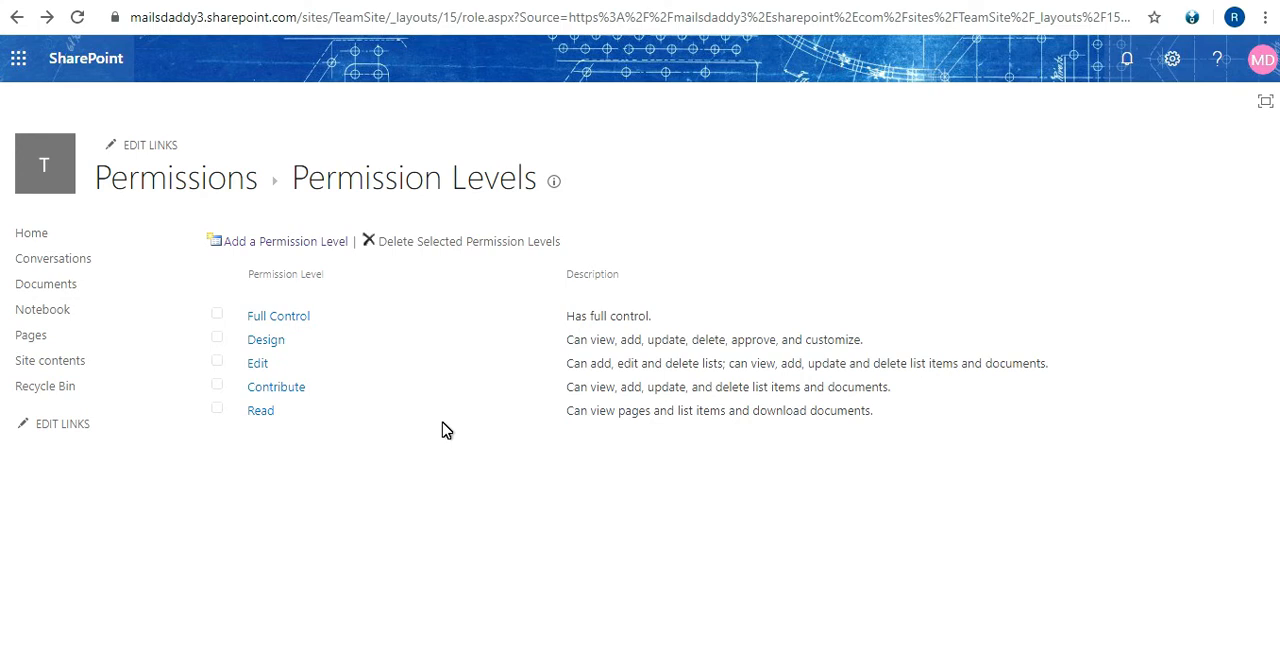
Start a new permission level named Read Only and include the View Items permission
left_click(258, 242)
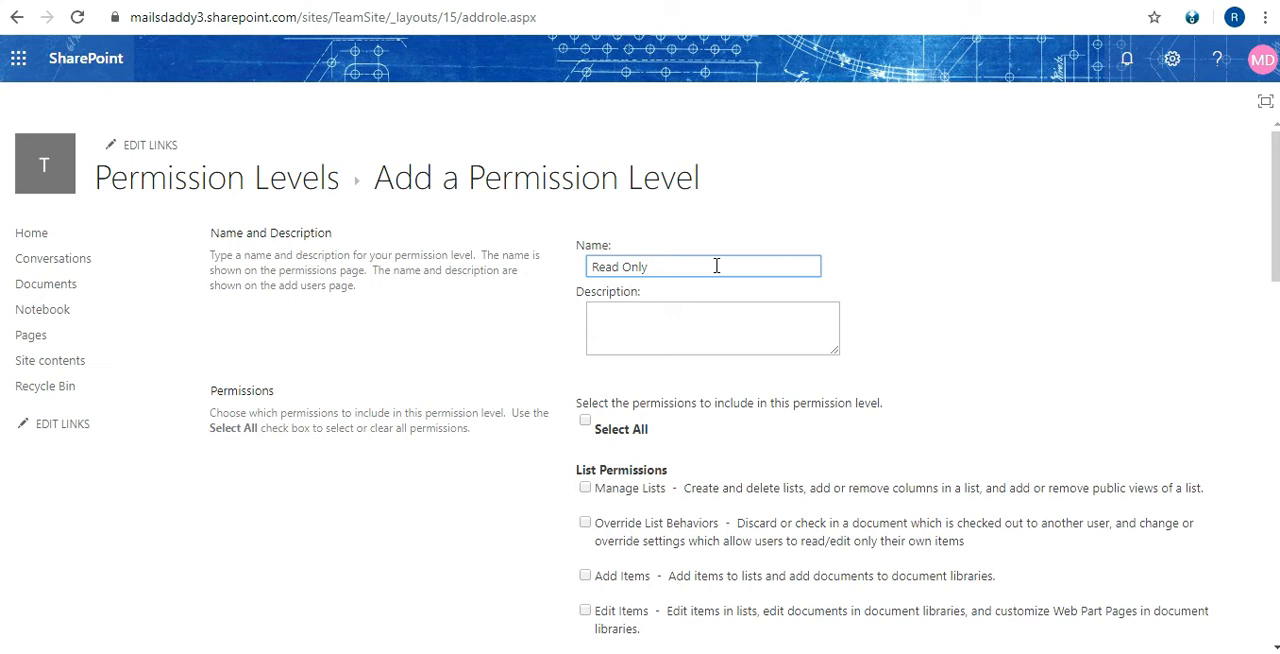
scroll(743, 294, "down", 1)
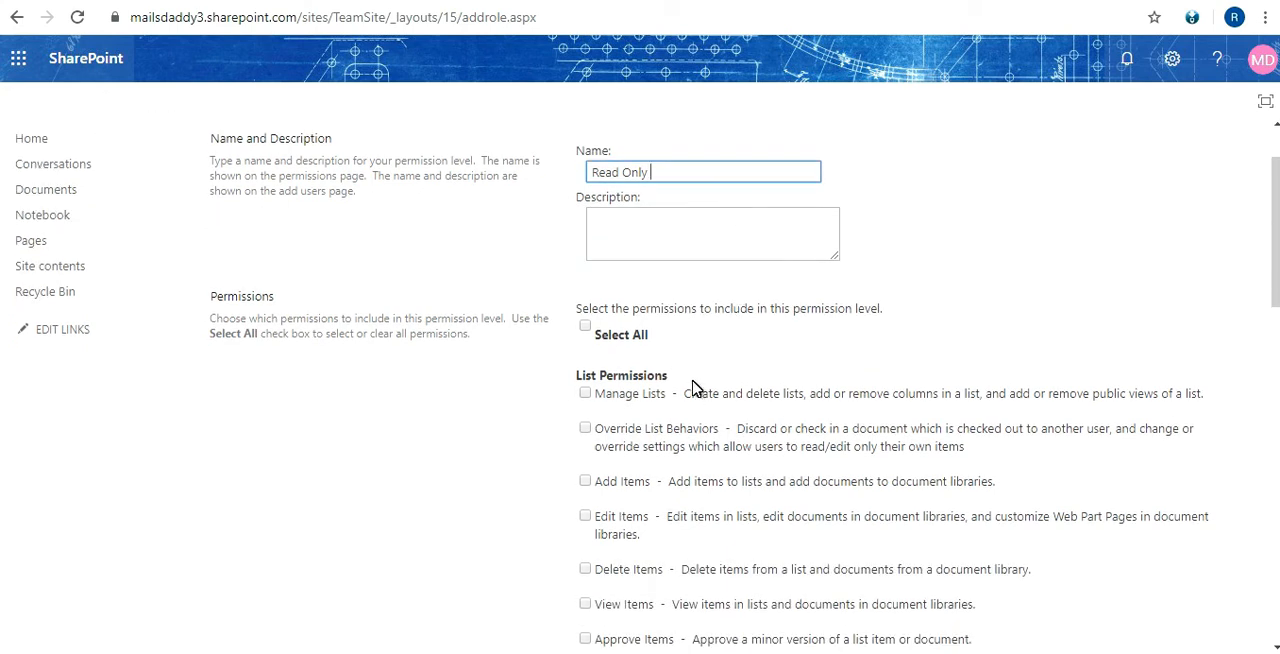
left_click(688, 168)
triple_click(667, 171)
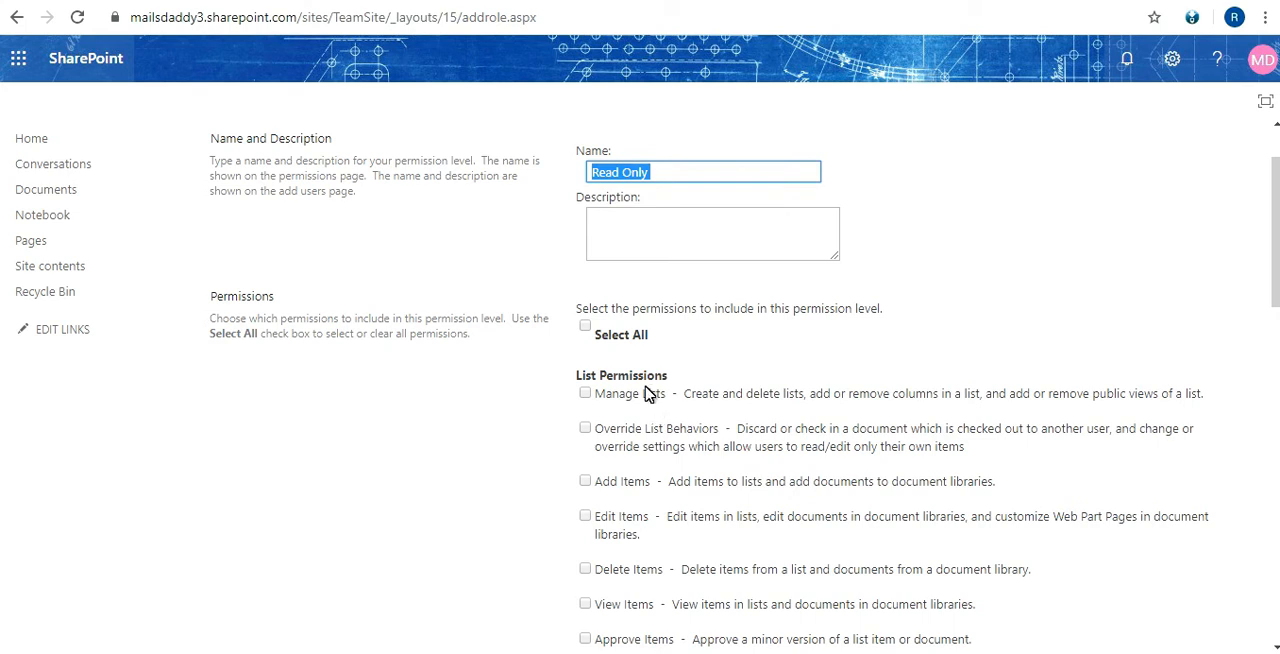
scroll(655, 405, "down", 2)
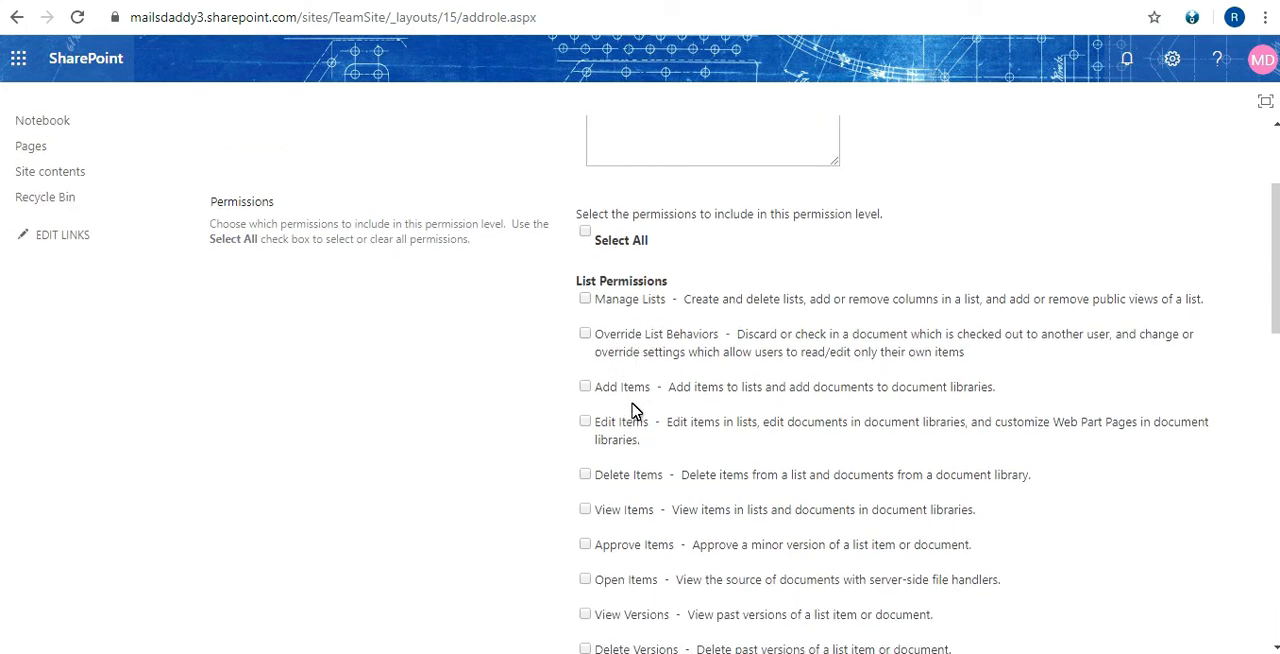
scroll(620, 345, "down", 4)
left_click(585, 322)
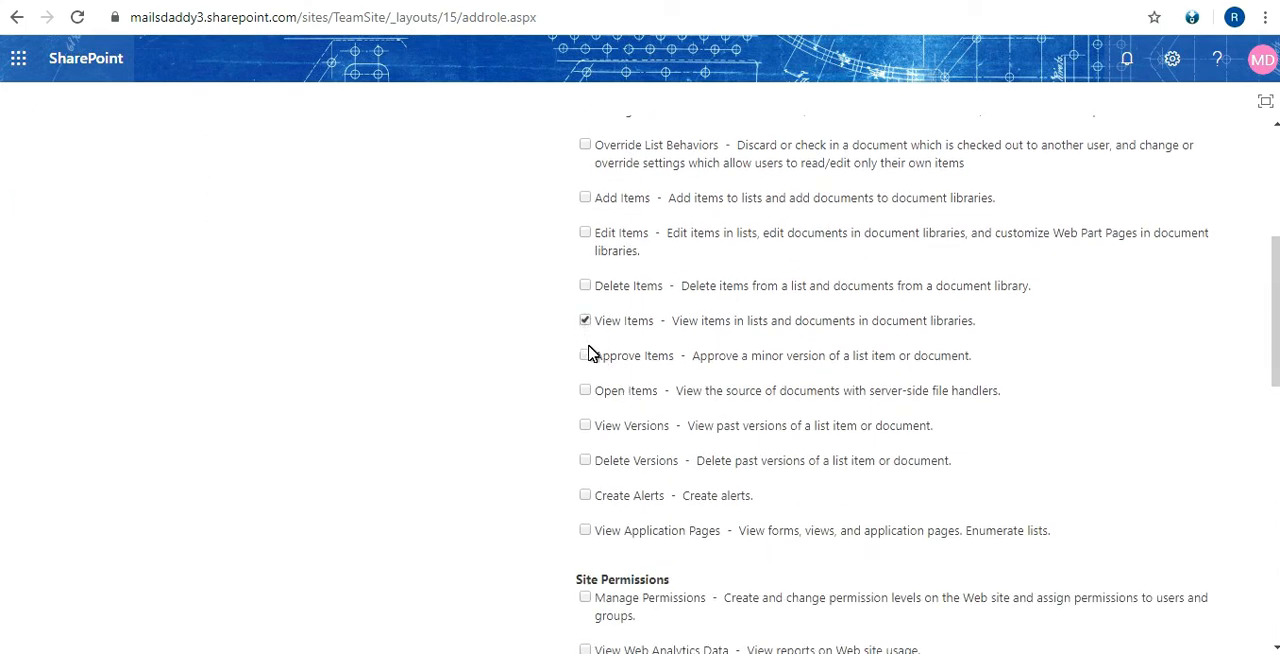
Review the site and personal permissions offered for the new level, and cancel the form without creating it
scroll(597, 391, "down", 6)
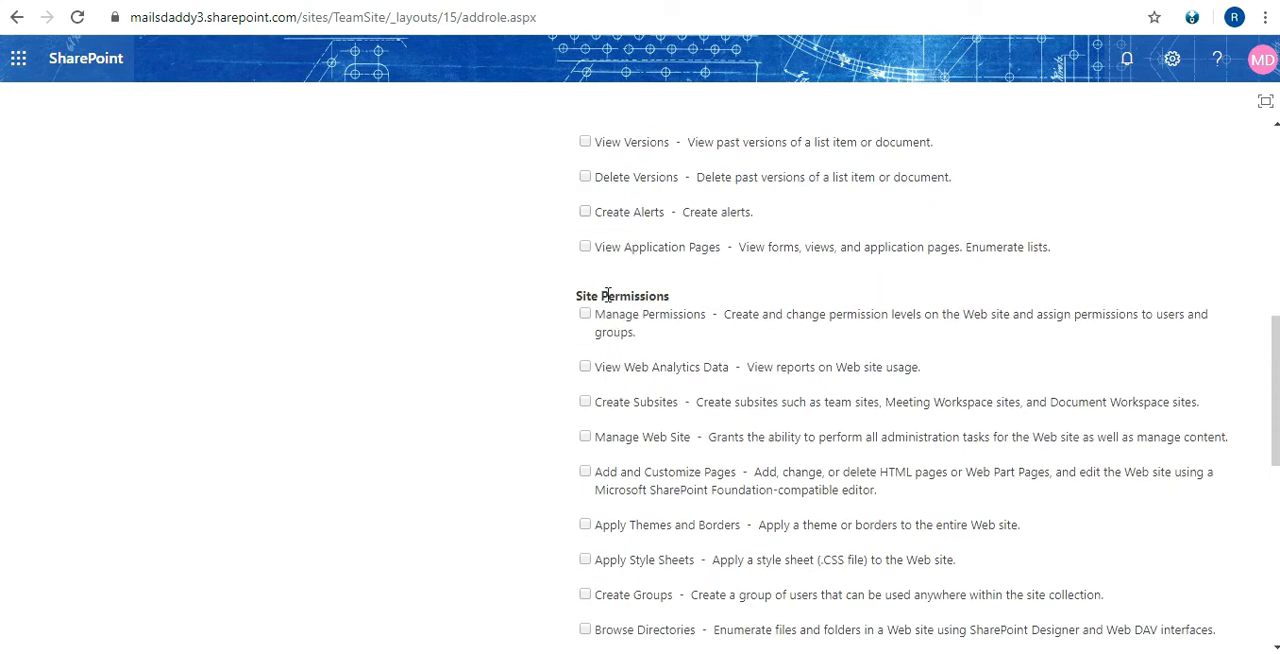
scroll(601, 375, "down", 2)
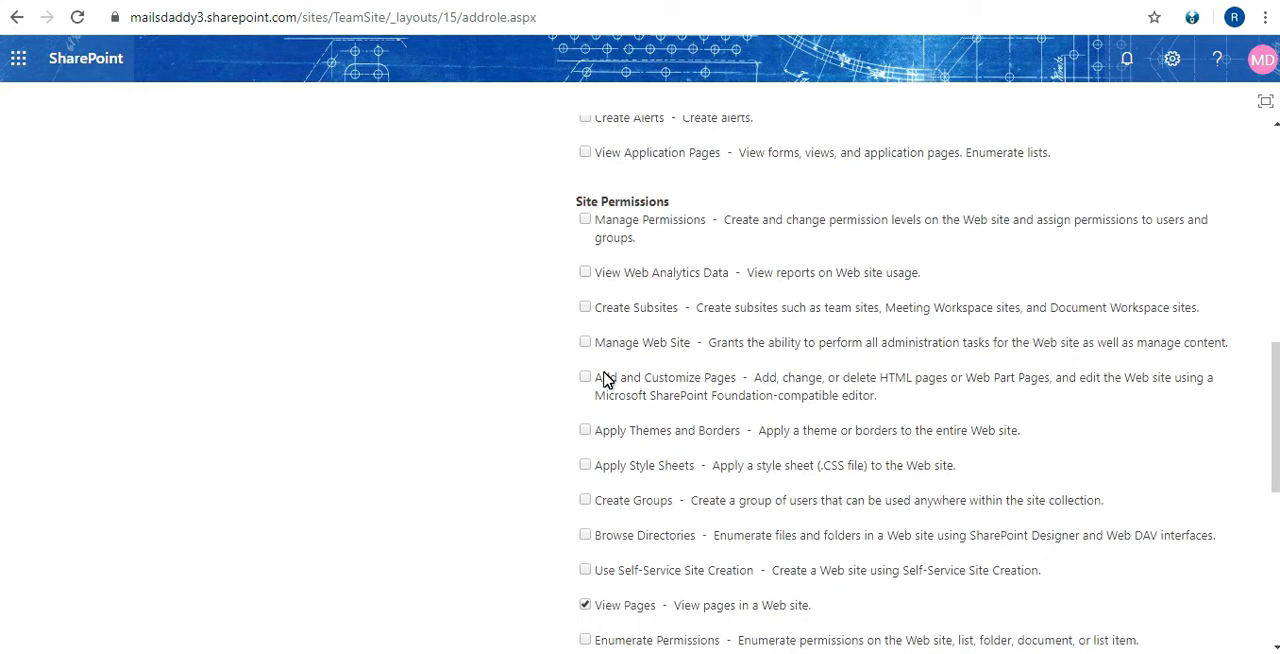
scroll(603, 380, "down", 2)
scroll(603, 380, "down", 4)
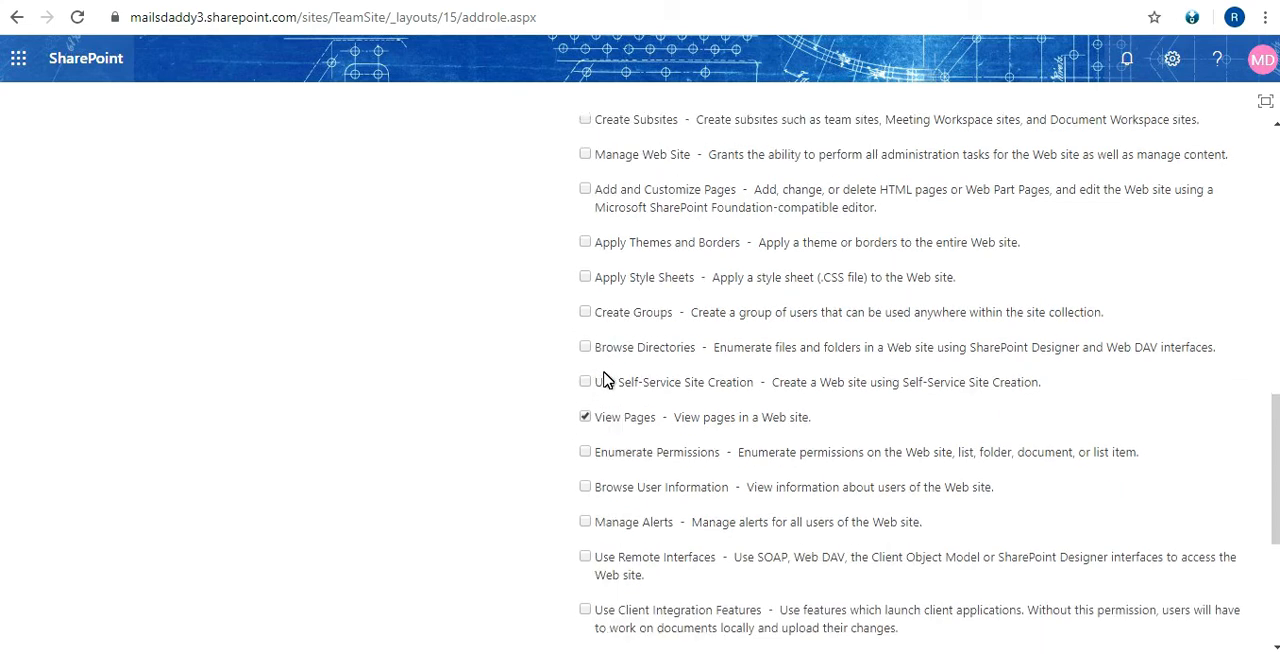
scroll(603, 380, "down", 3)
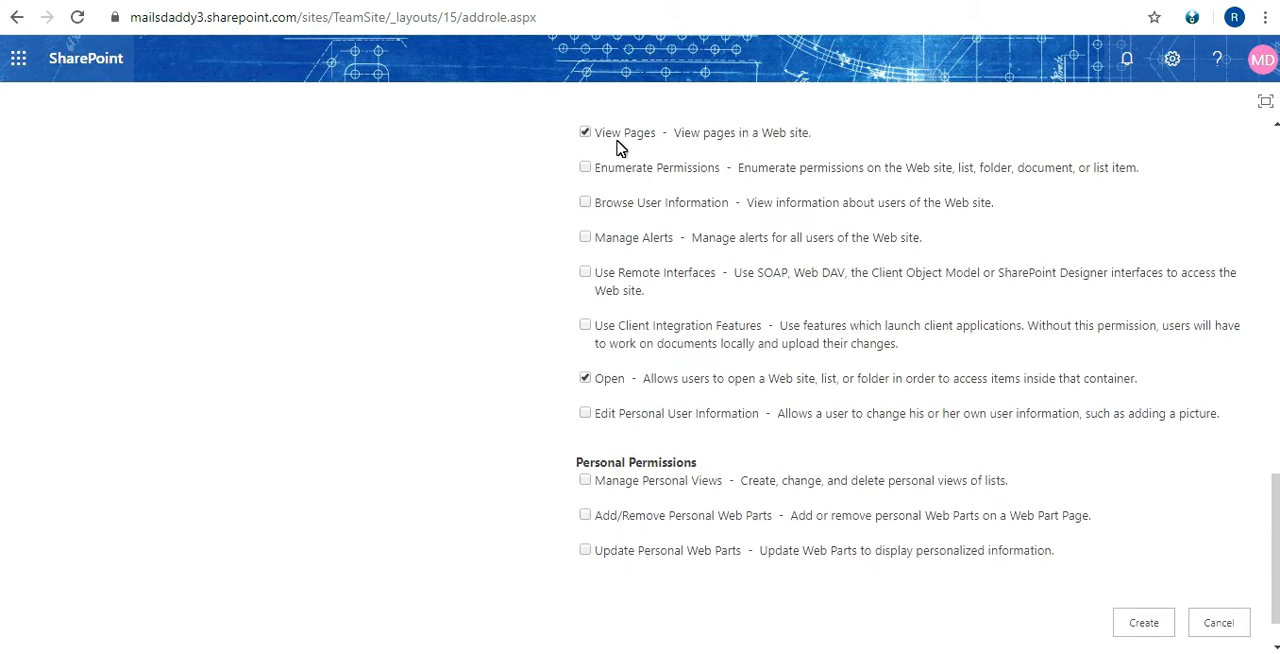
scroll(605, 390, "down", 1)
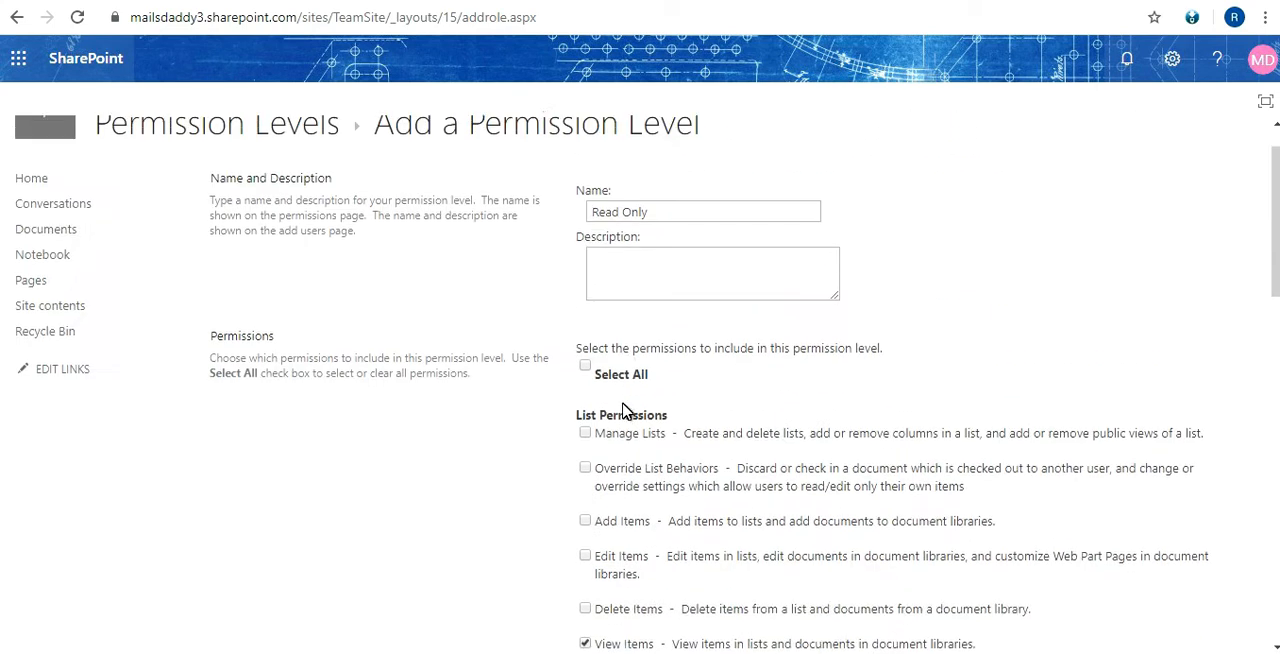
scroll(626, 330, "down", 10)
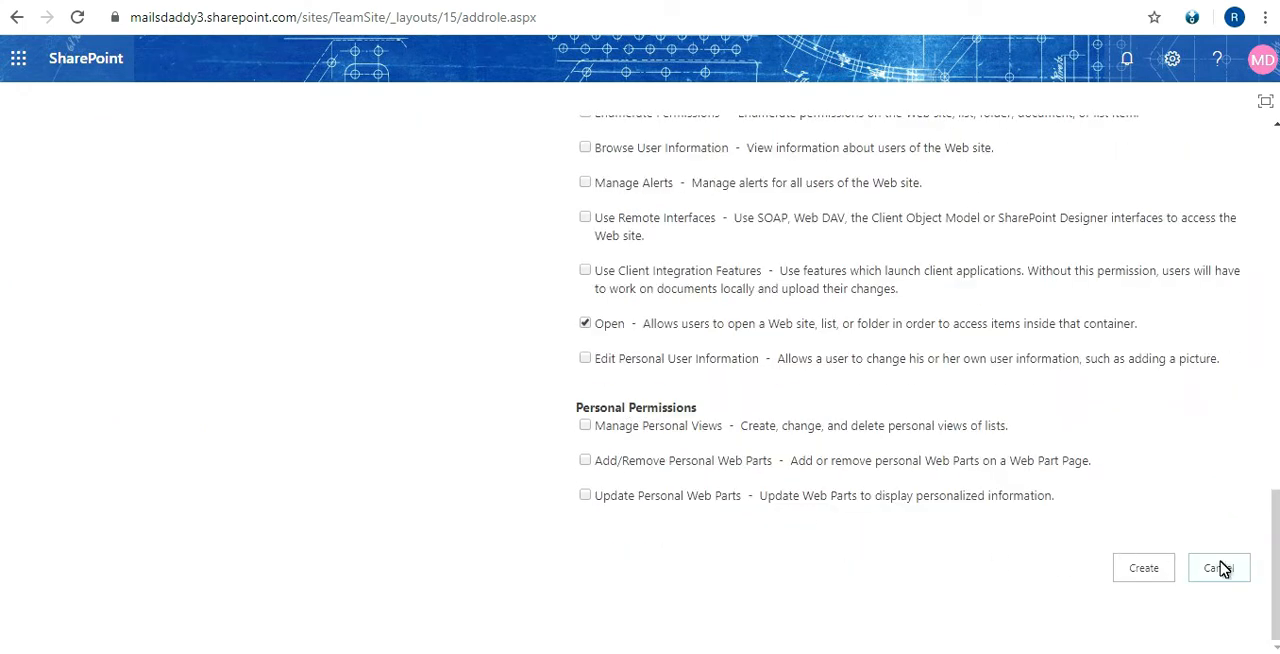
scroll(483, 400, "up", 5)
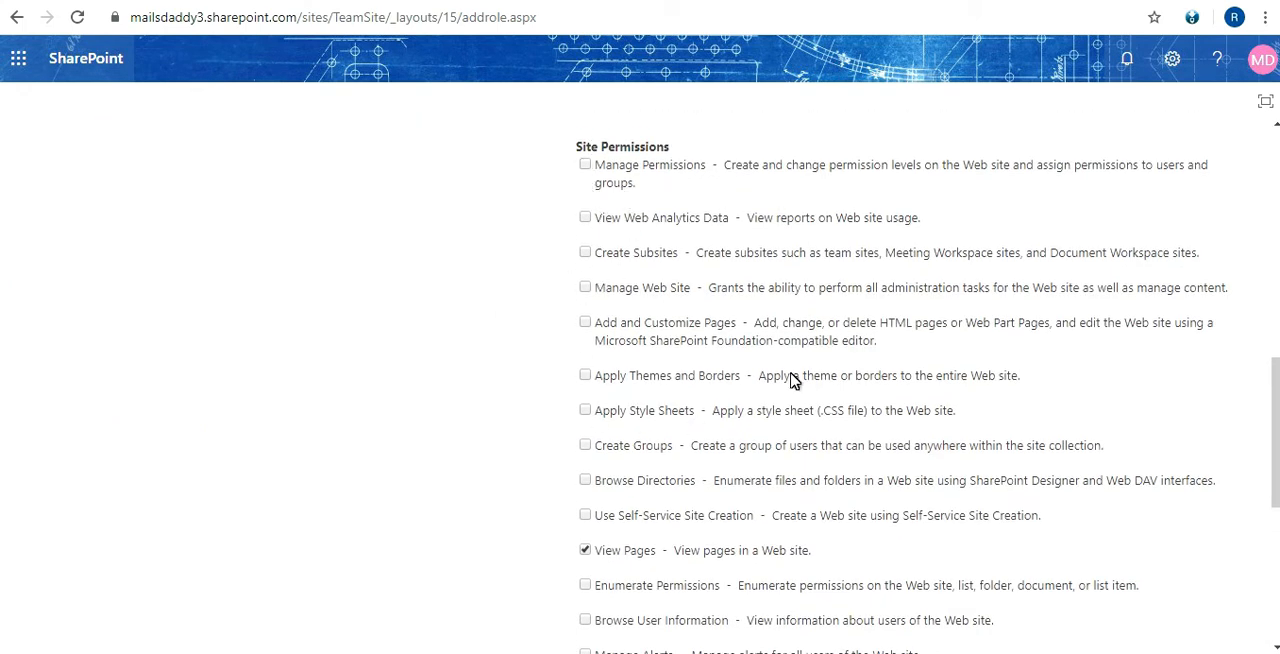
scroll(794, 300, "down", 5)
left_click(1220, 569)
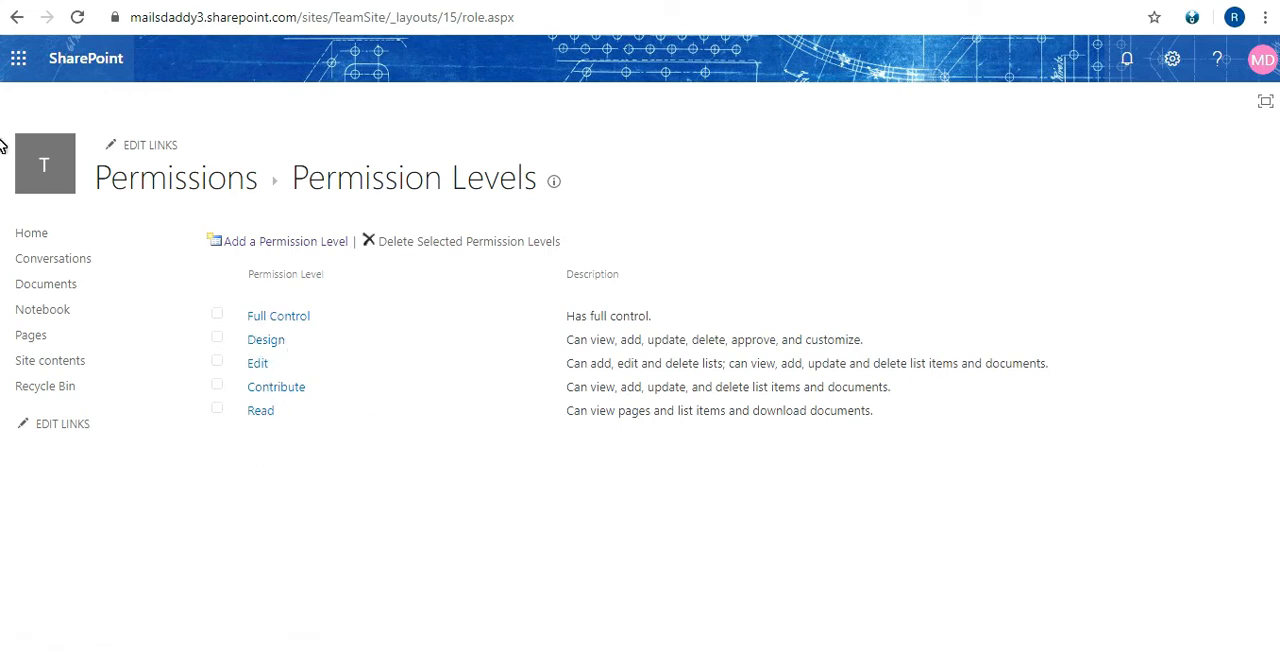
double_click(367, 180)
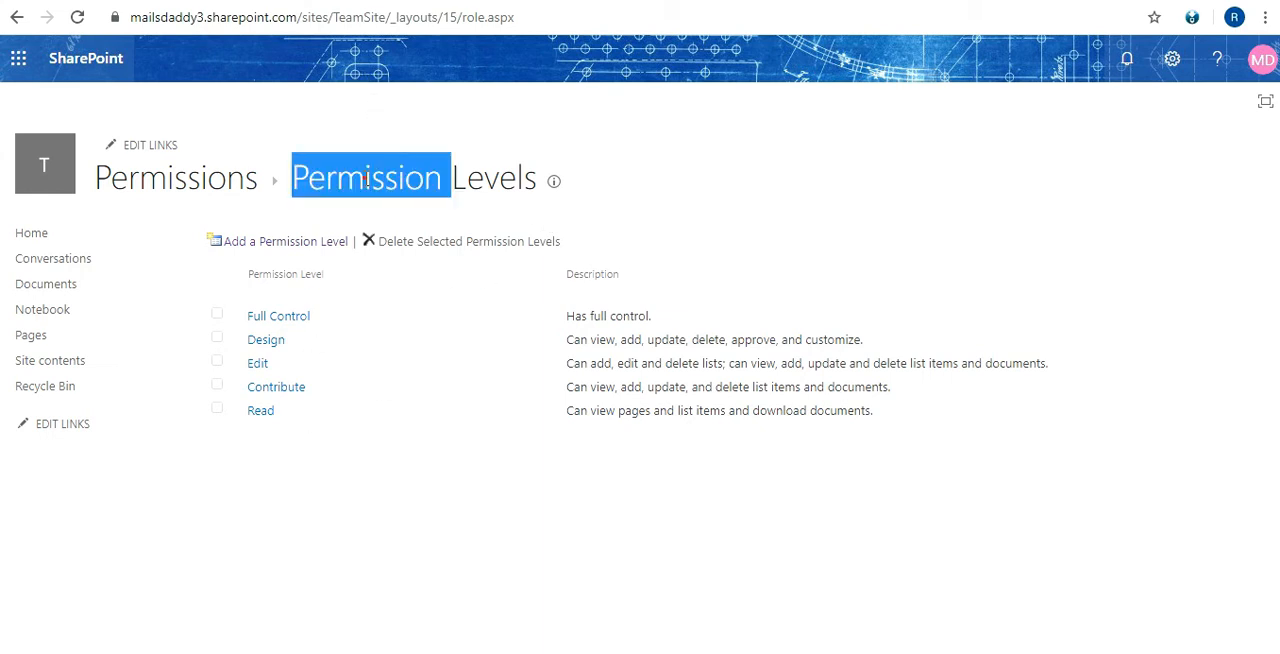
triple_click(367, 180)
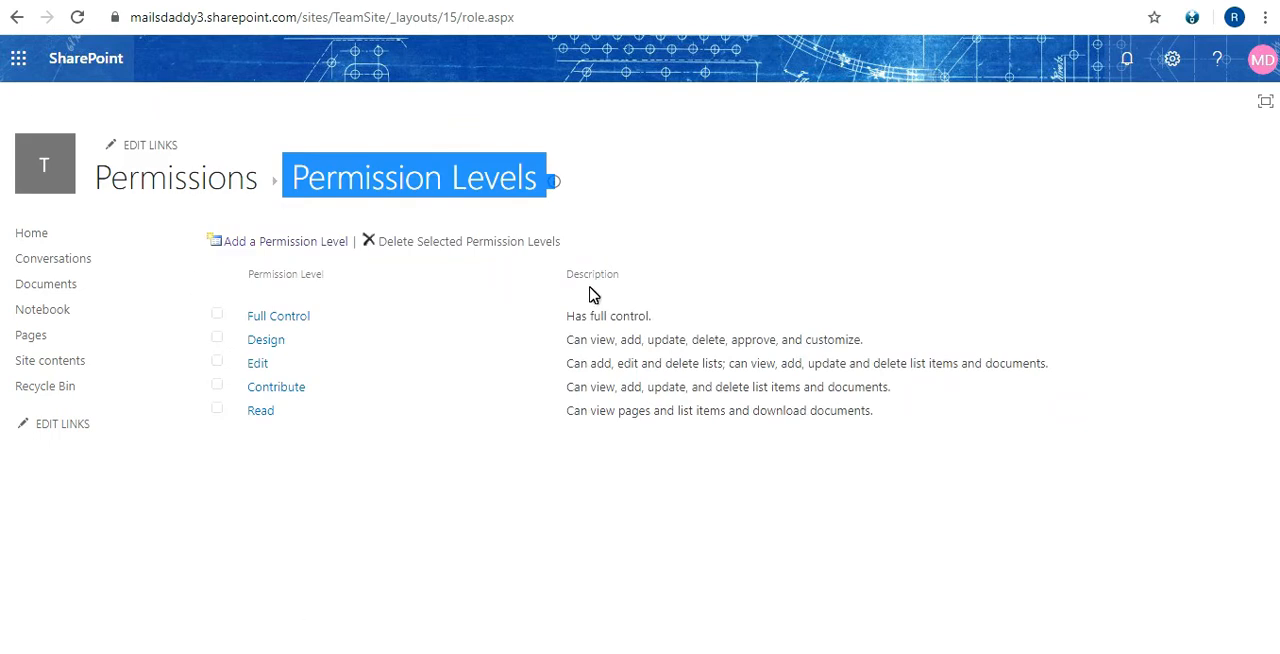
Switch to the PowerPoint slide with the SharePoint permission hierarchy, examine its Site level, and return to SharePoint in the browser
left_click(345, 438)
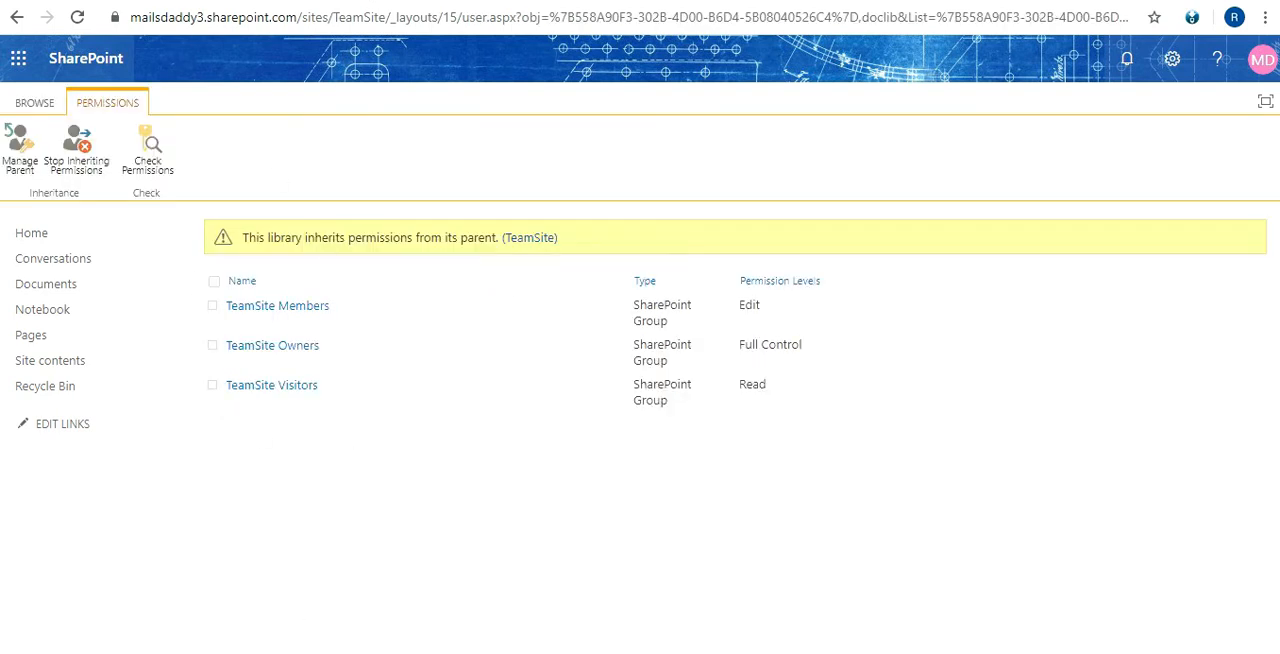
left_click(668, 651)
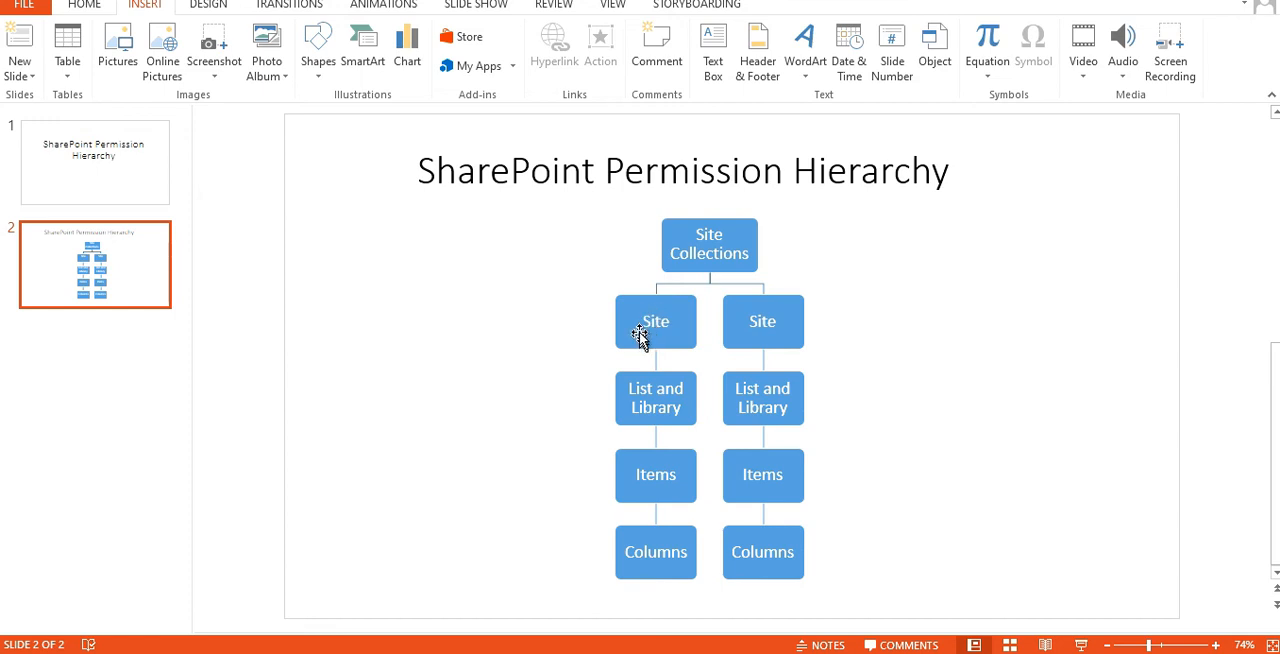
left_click(648, 326)
double_click(636, 334)
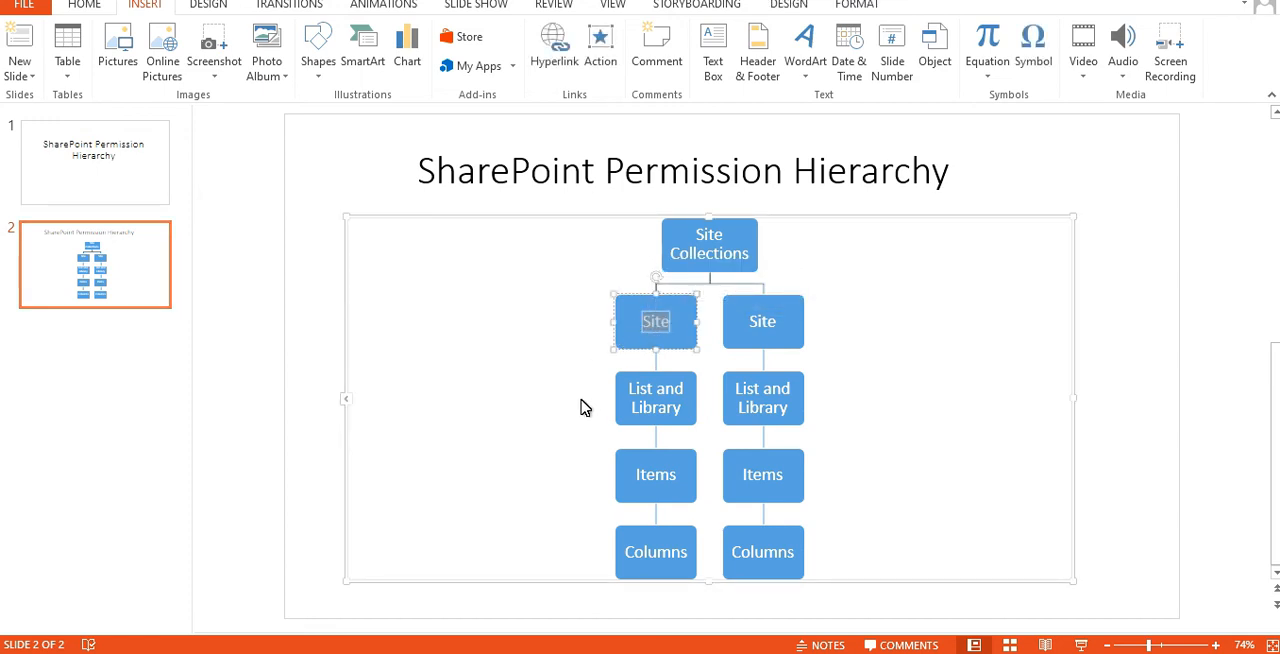
key("alt+Tab")
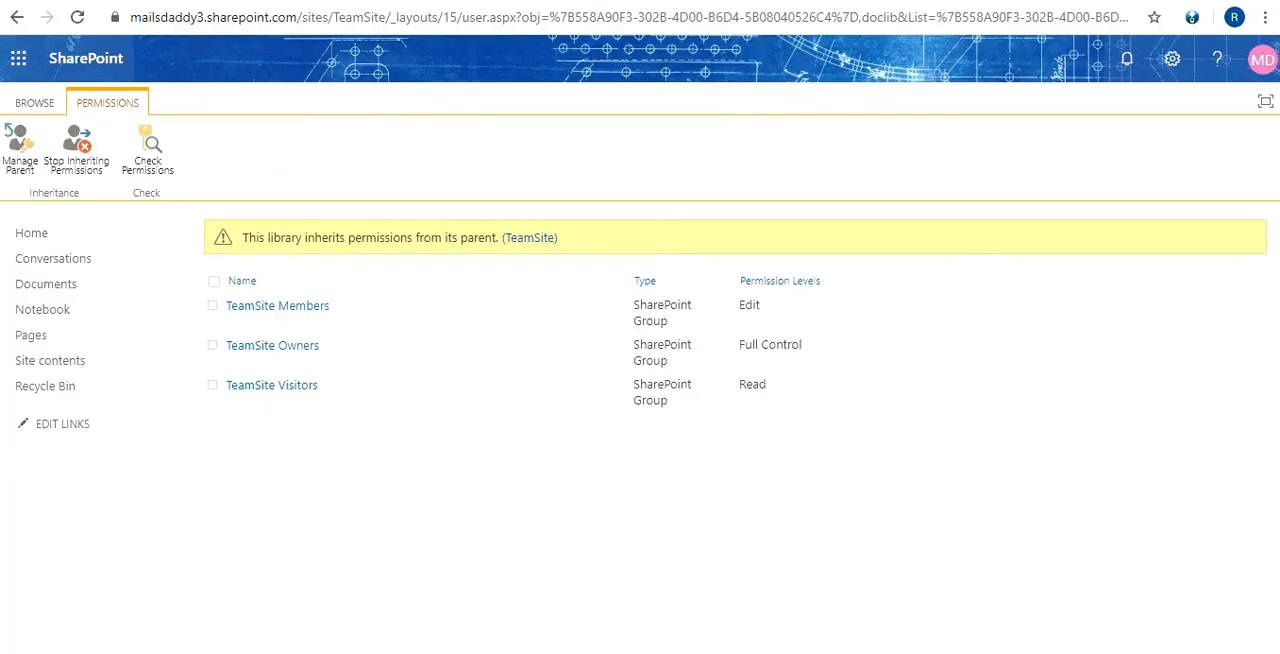
Leave the library's permissions, go to the team site's home page, and open the list of subsites in its site contents
left_click(20, 17)
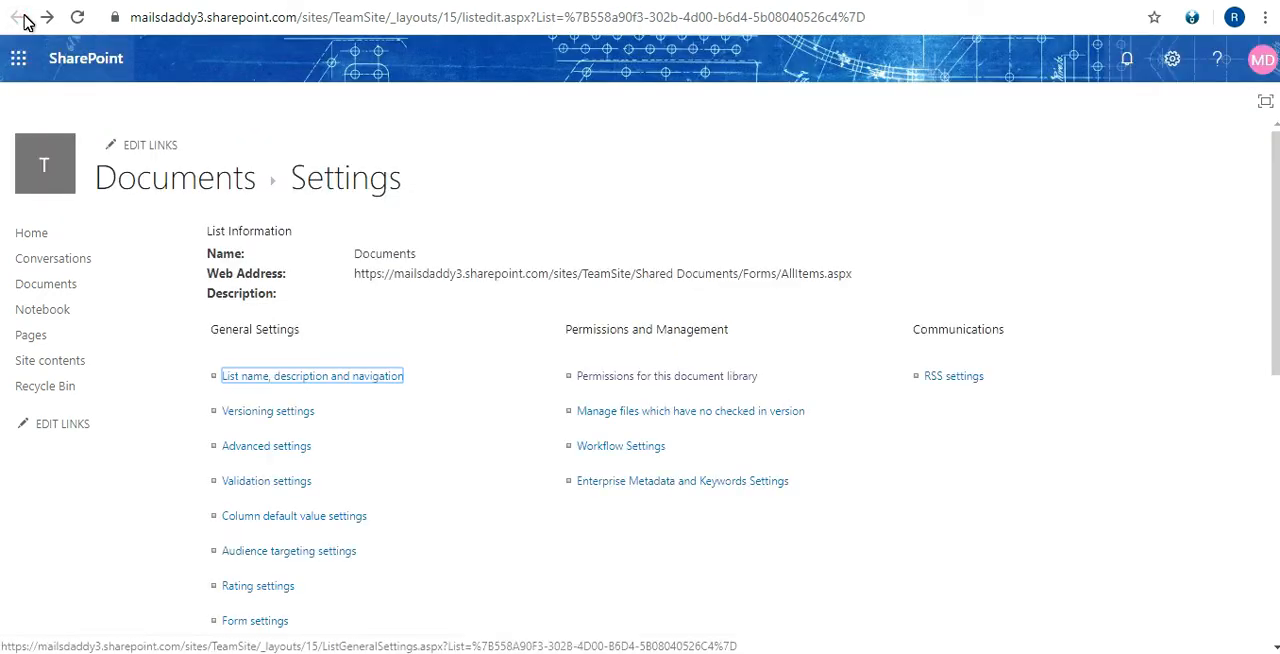
left_click(46, 234)
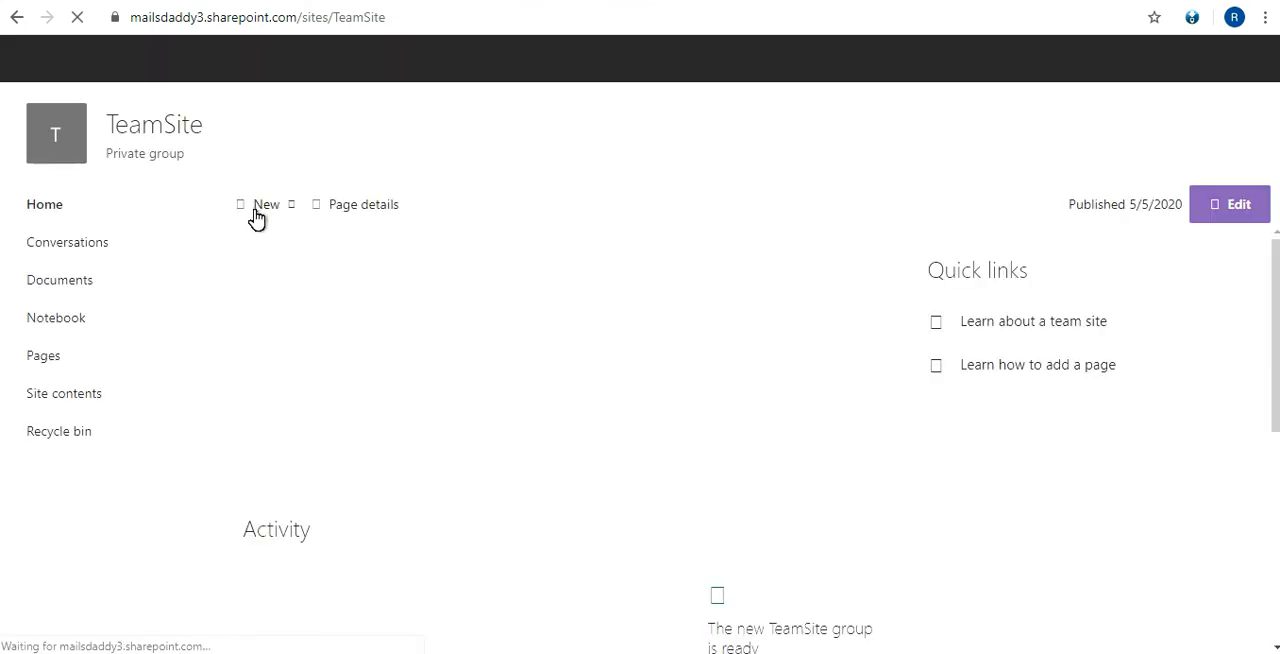
left_click(80, 397)
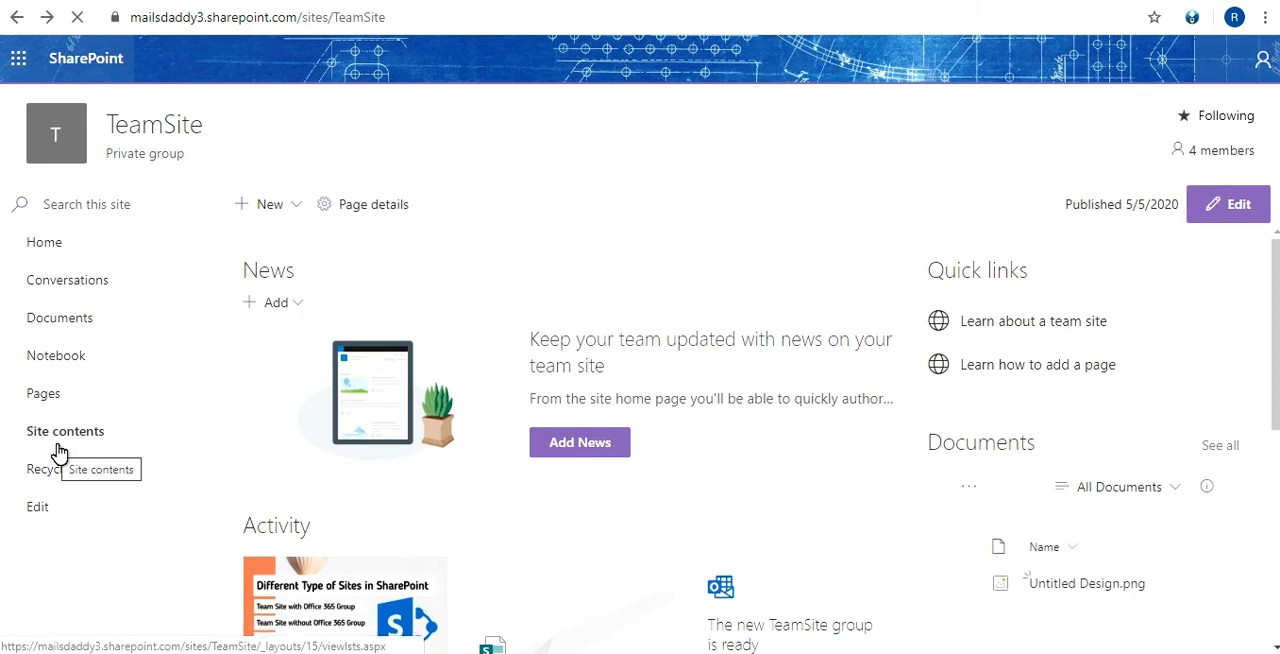
scroll(570, 467, "down", 1)
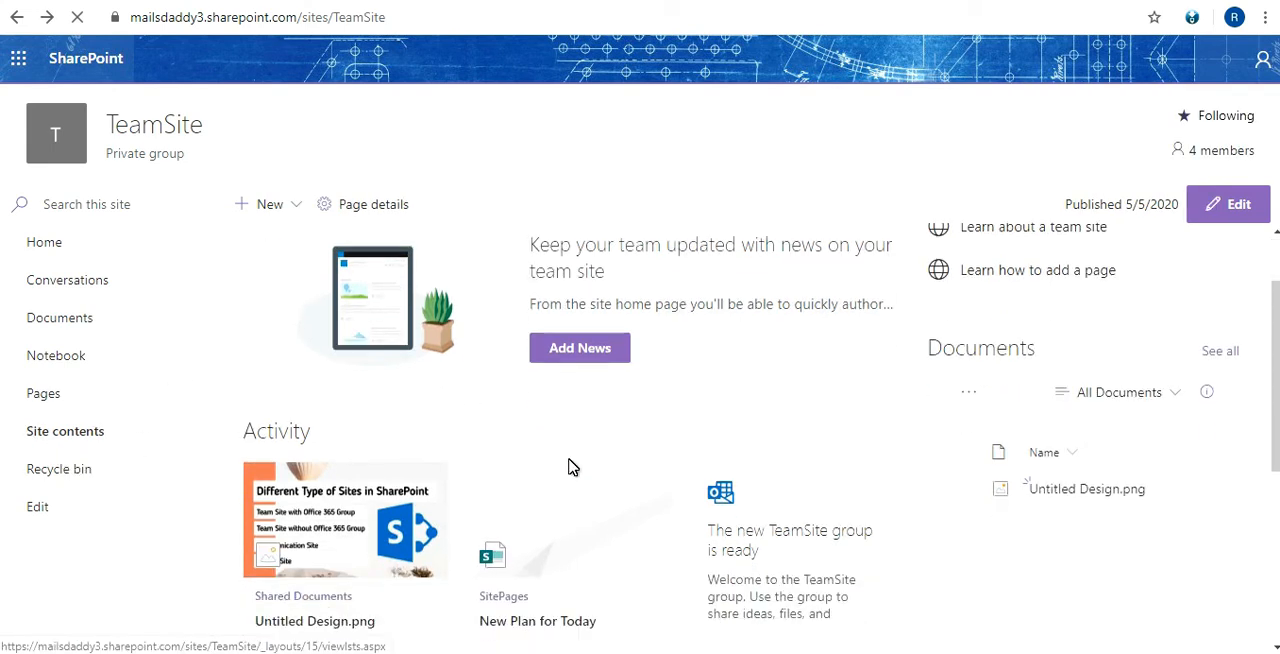
scroll(571, 467, "up", 1)
left_click(95, 435)
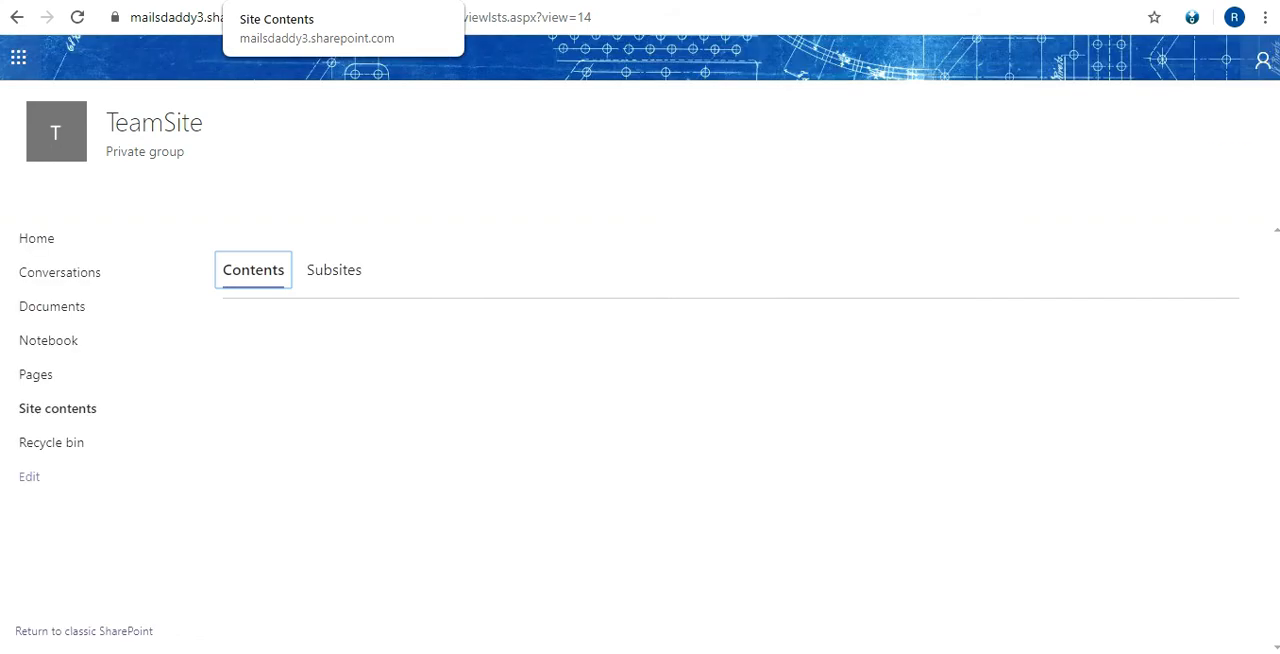
left_click(349, 282)
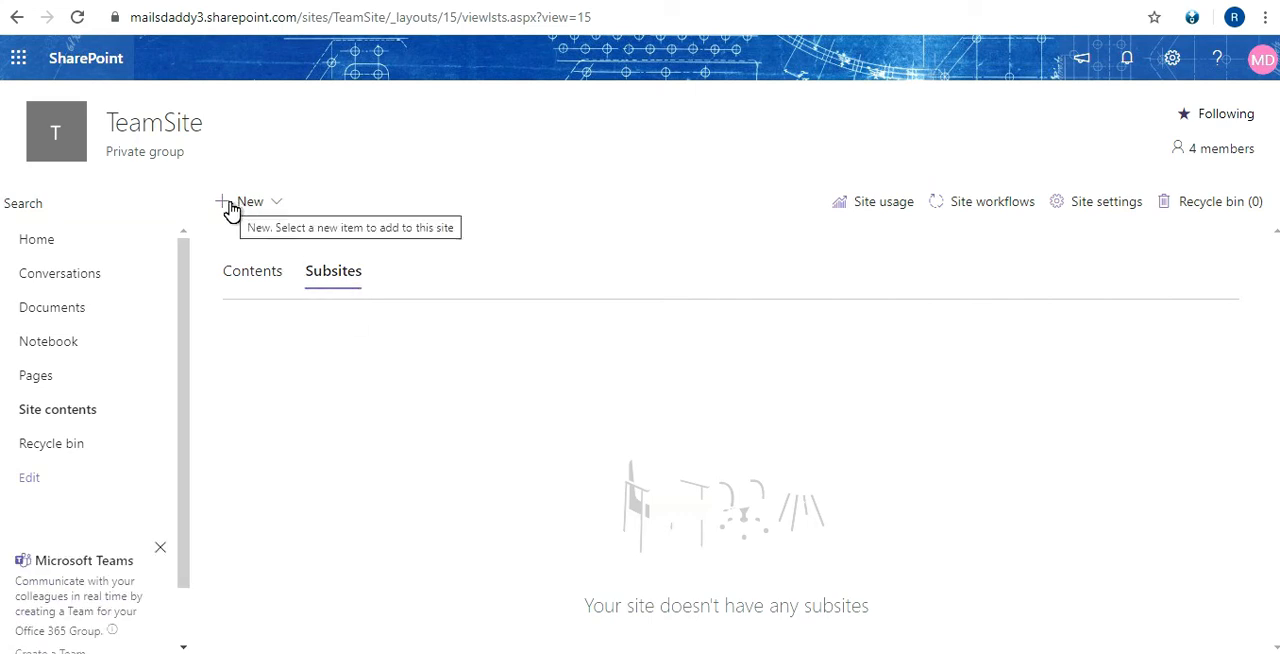
Start a new subsite titled TeamSubsite with teamsubsite as its URL name
left_click(262, 203)
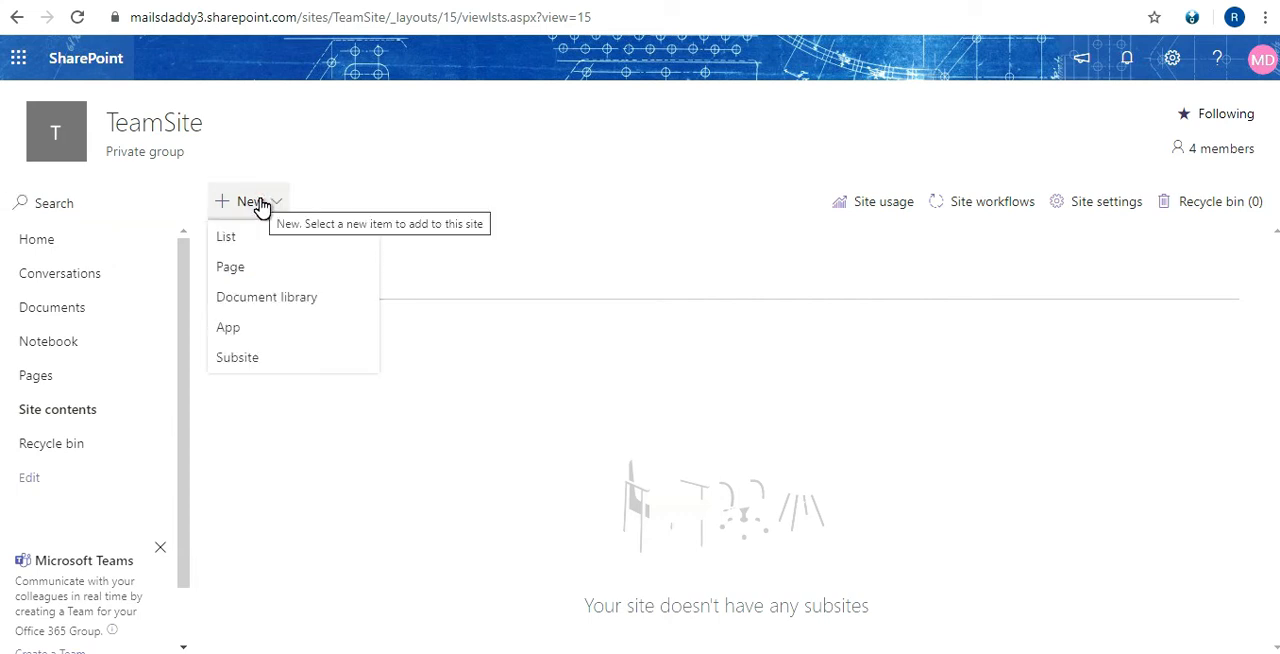
left_click(246, 360)
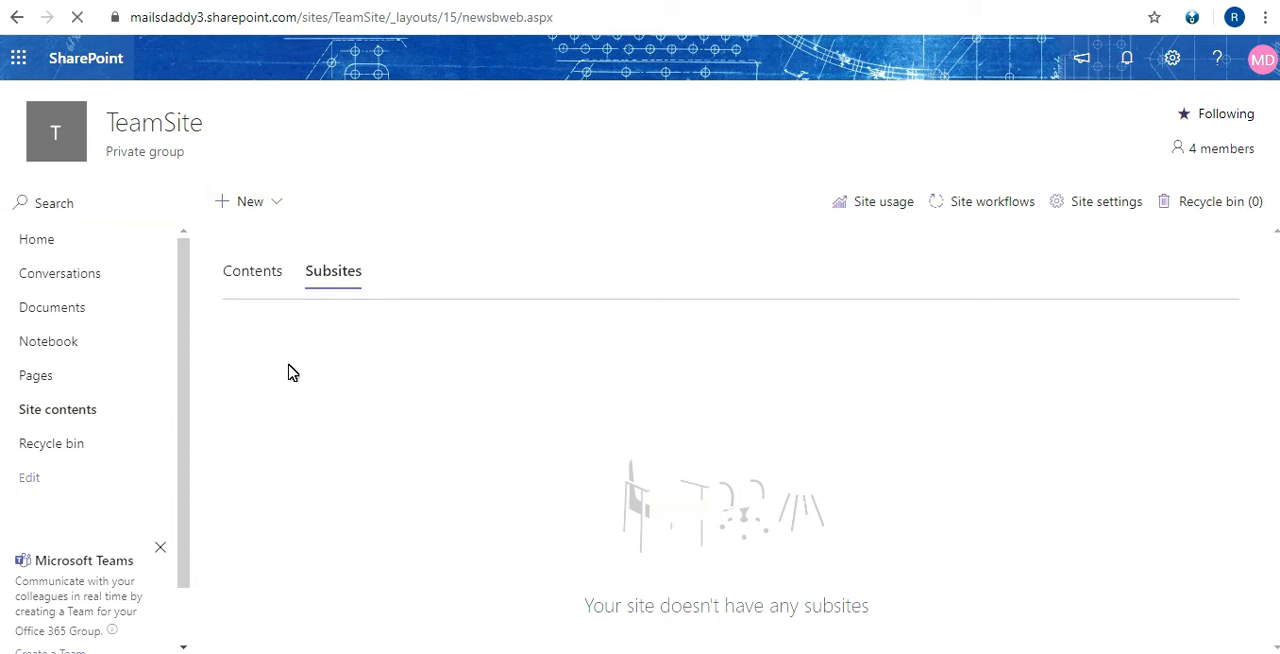
left_click(483, 265)
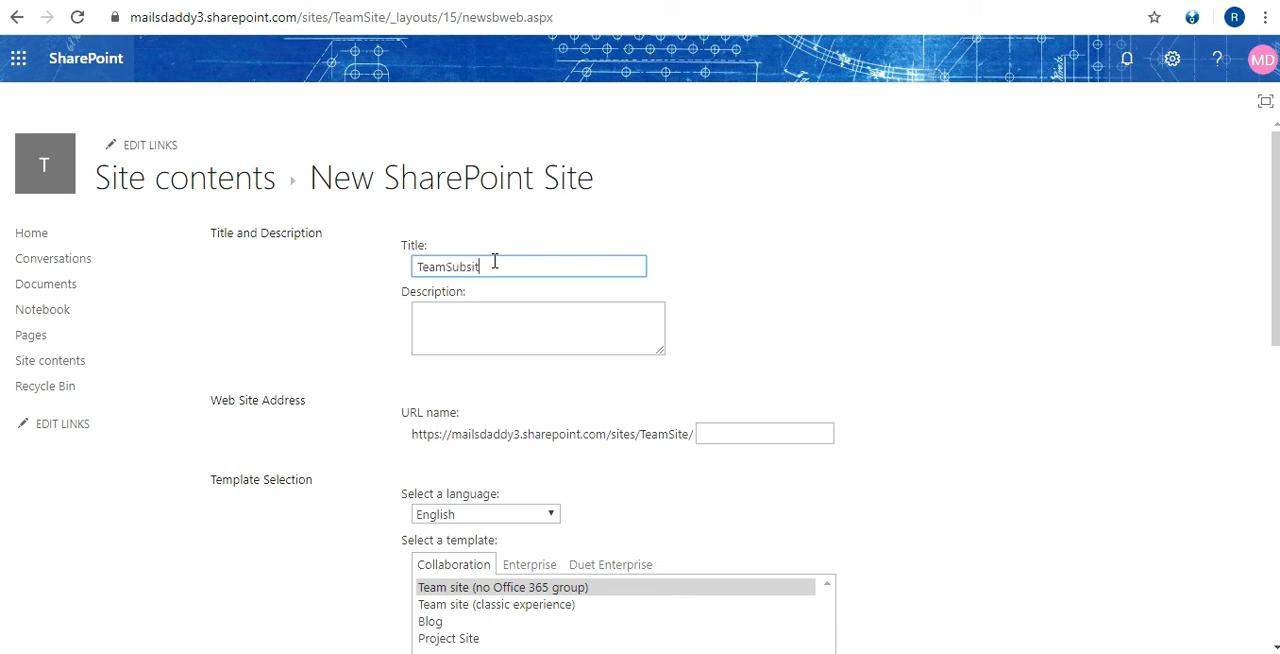
left_click(468, 319)
scroll(470, 320, "down", 1)
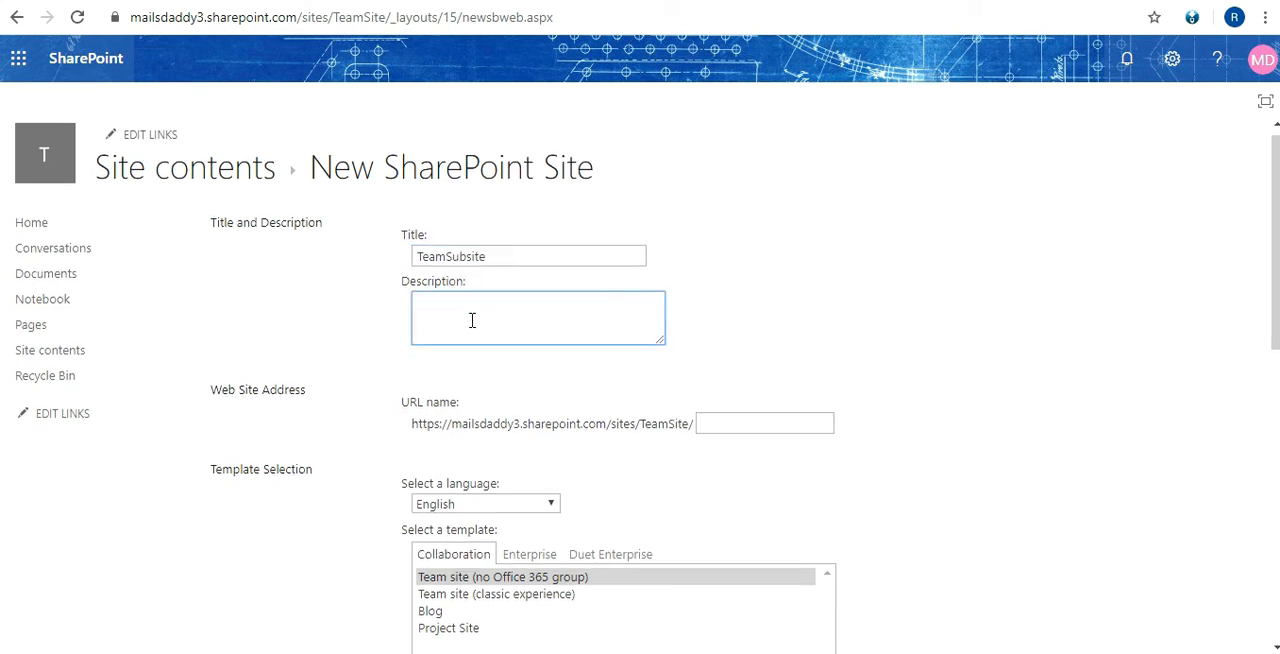
left_click(761, 333)
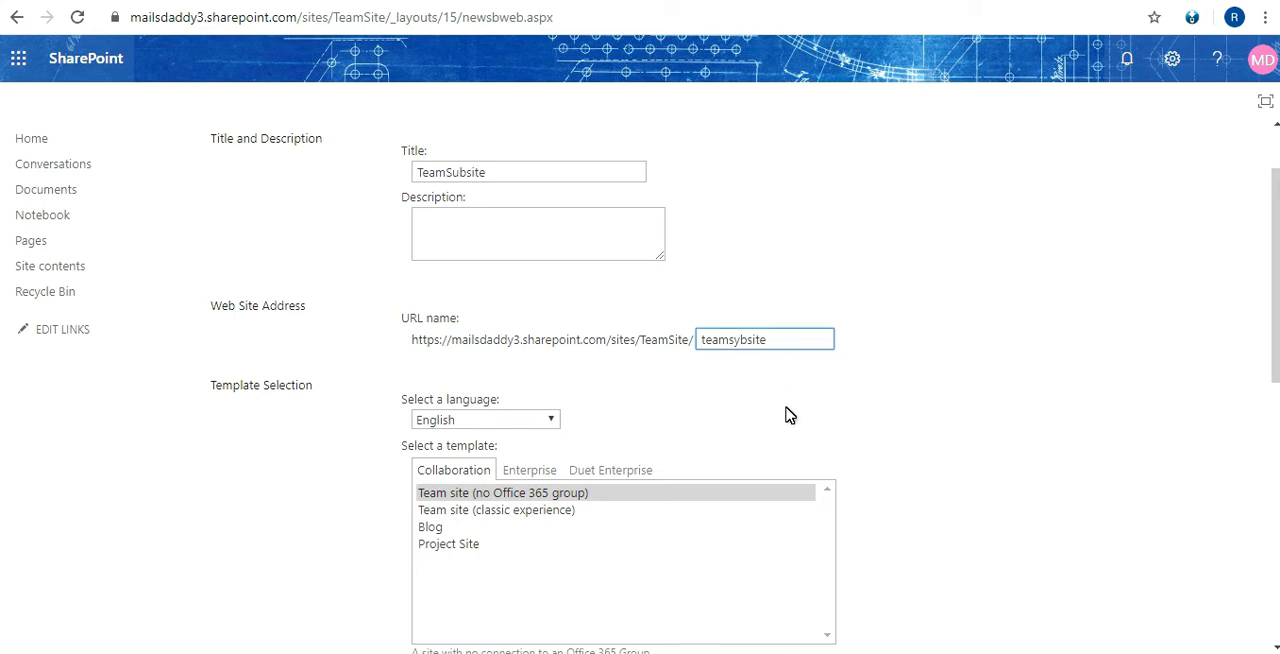
key("BackSpace")
type("u")
Choose the Team site (classic experience) template and unique user permissions for the new subsite
scroll(826, 382, "down", 1)
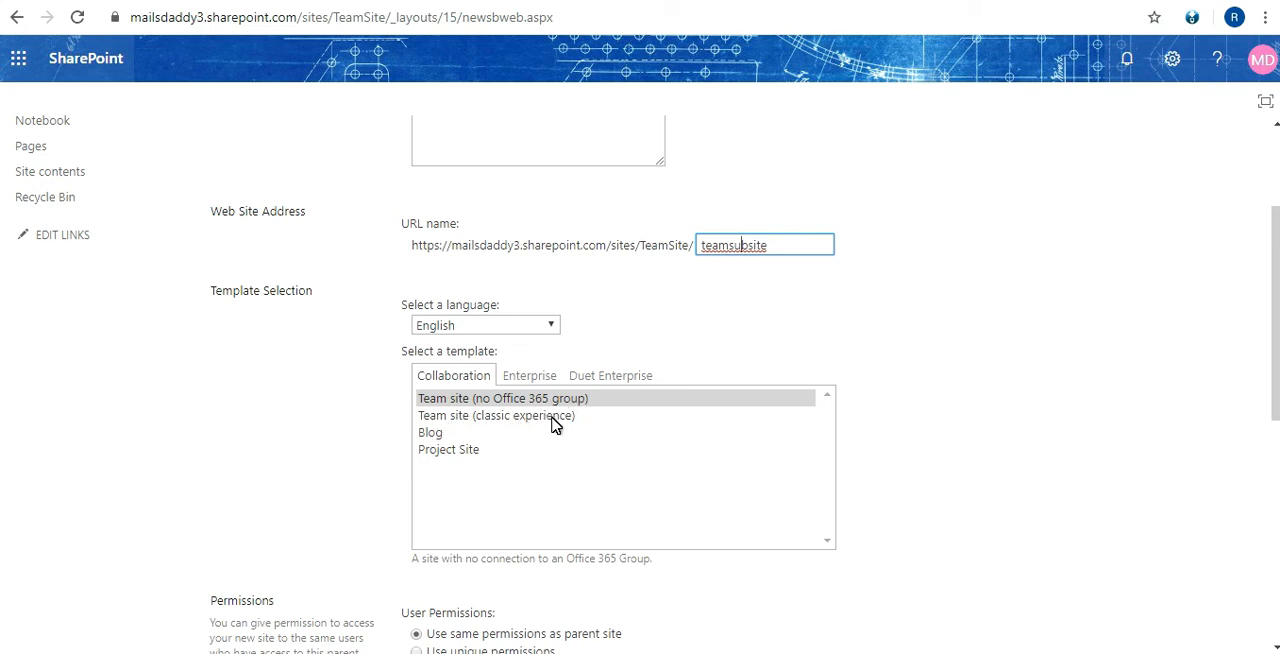
left_click(510, 417)
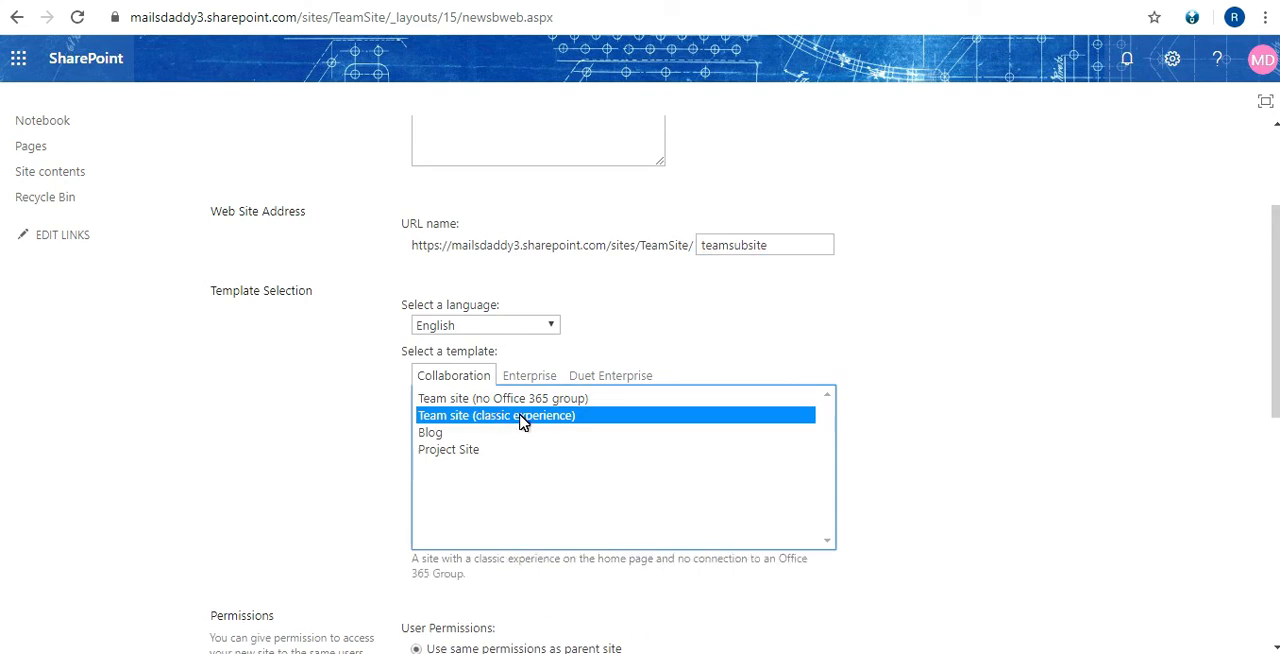
scroll(280, 429, "down", 2)
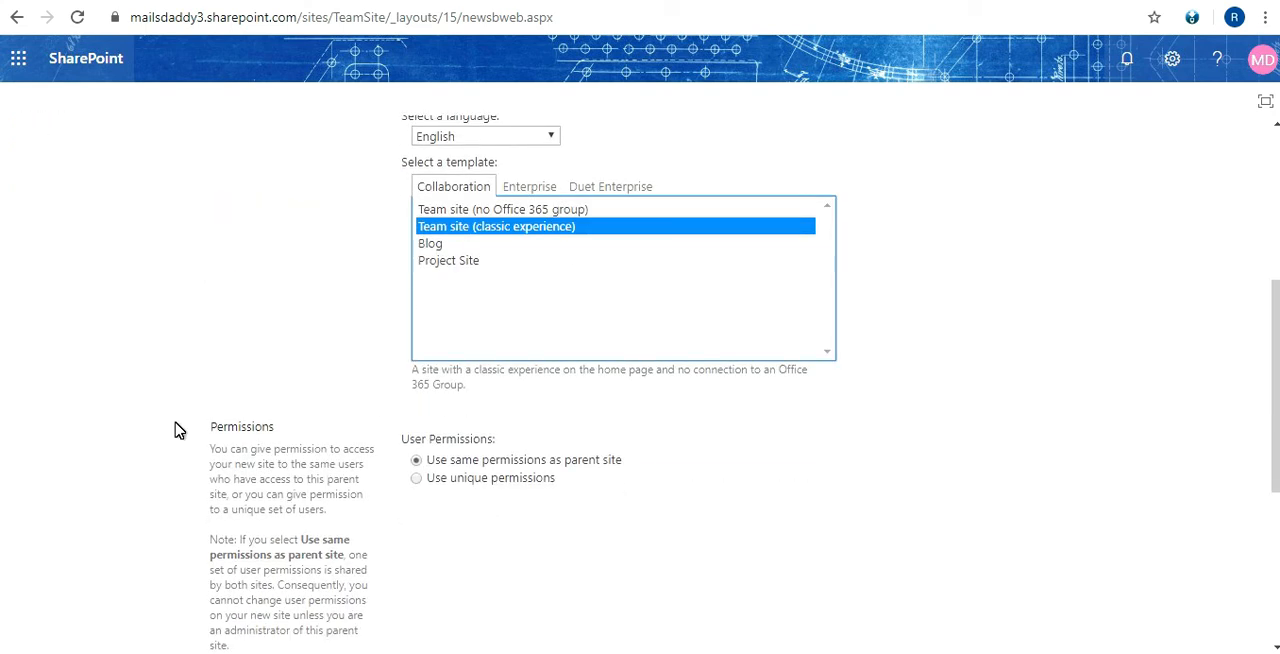
scroll(177, 428, "down", 1)
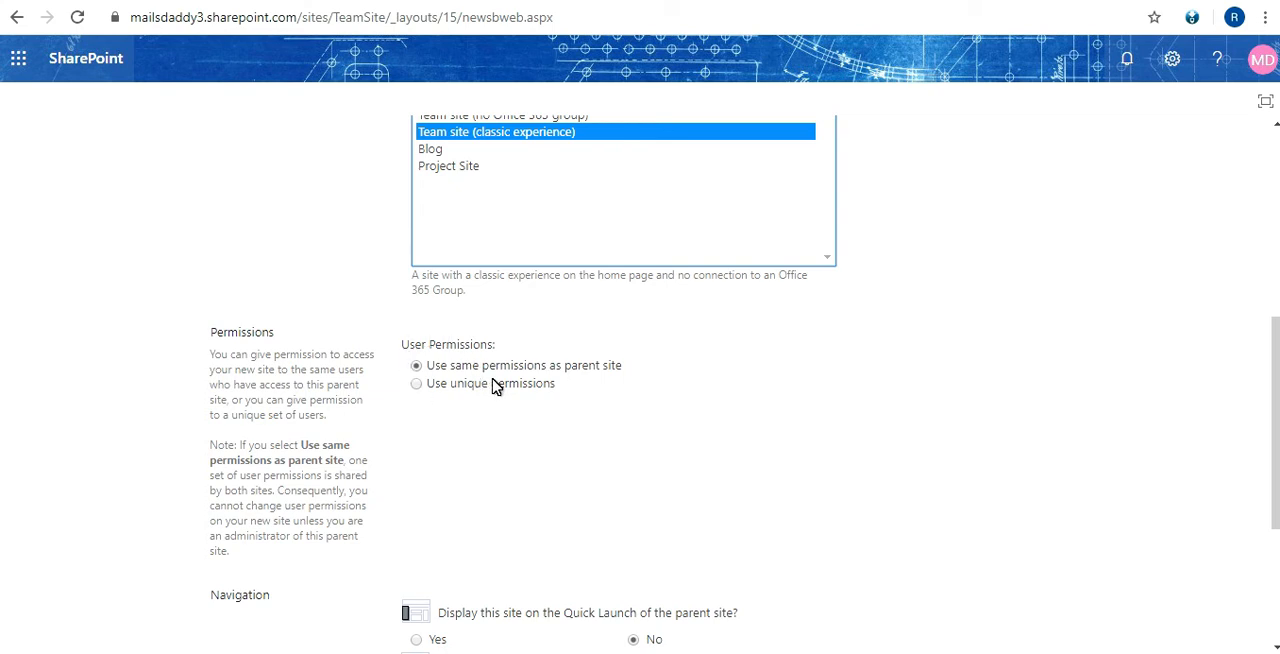
left_click(420, 386)
Review the subsite form, leave its navigation options at their defaults, and create the subsite
scroll(440, 398, "down", 2)
scroll(440, 398, "down", 1)
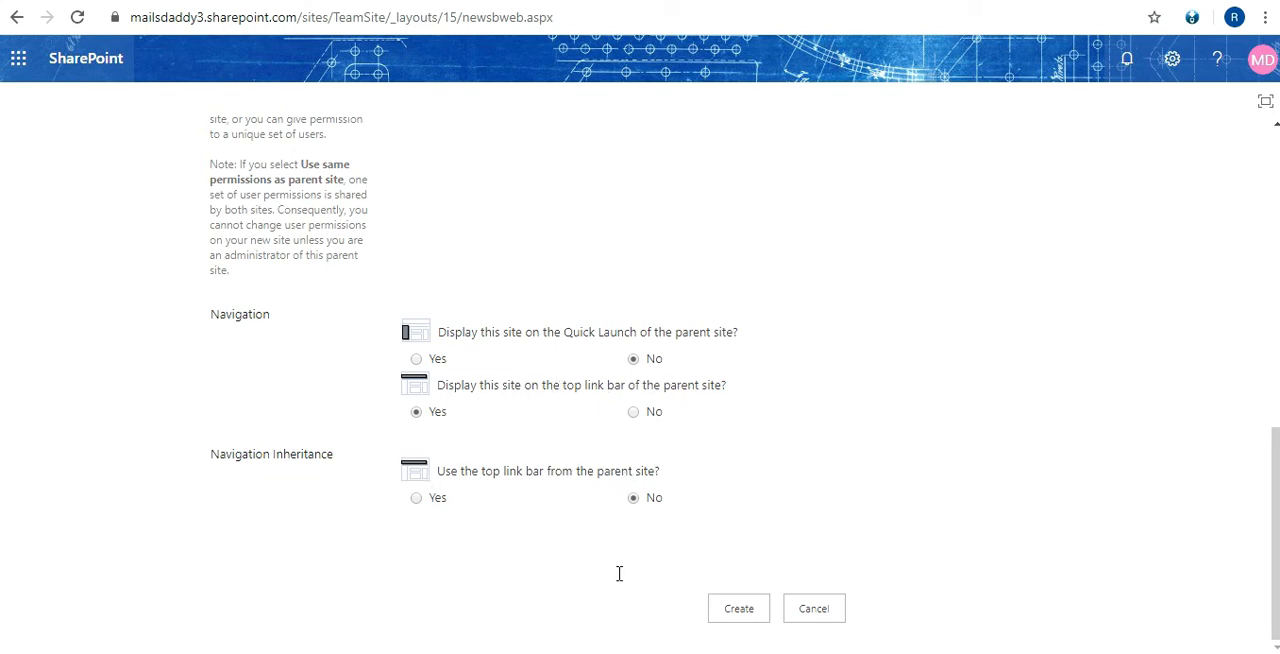
scroll(594, 310, "up", 10)
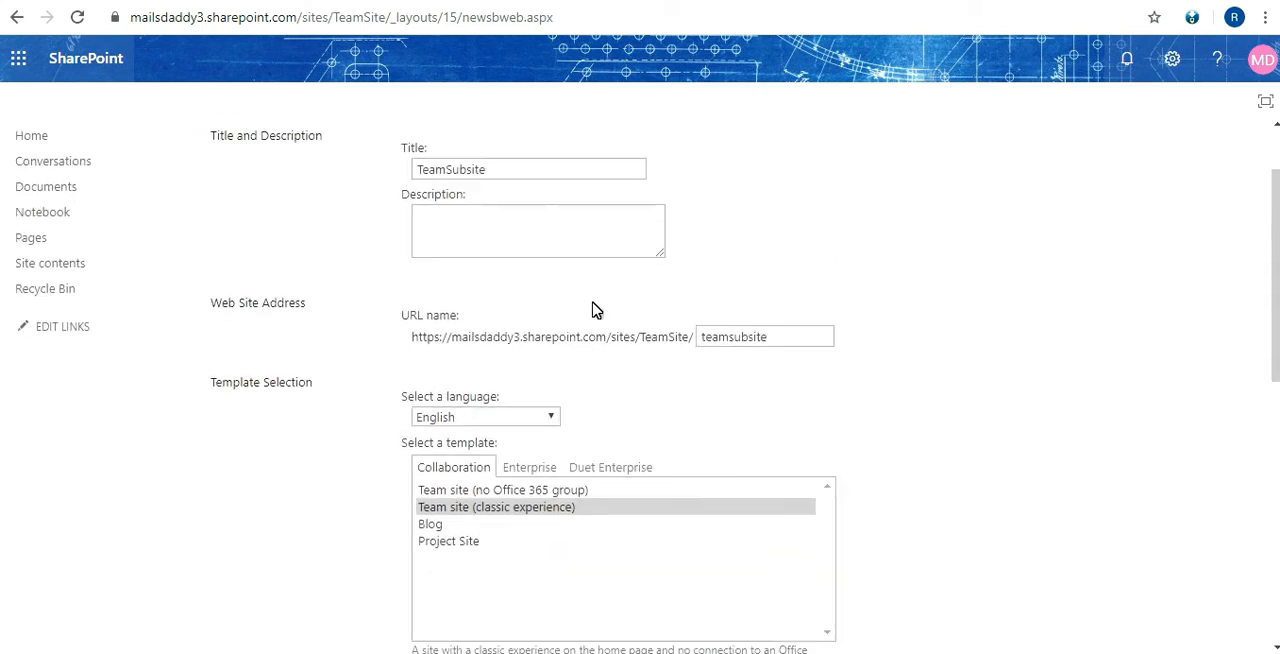
scroll(594, 310, "down", 10)
left_click(742, 612)
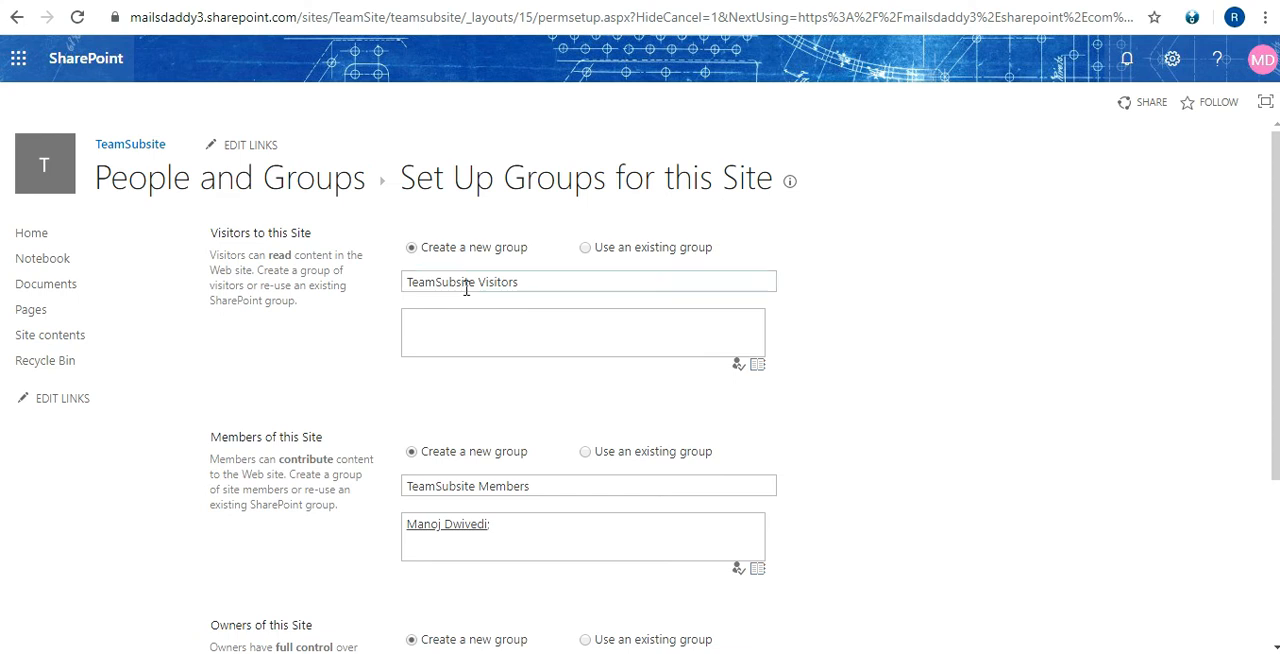
Review the existing-group option for visitors, and finish the group setup with new TeamSubsite Visitors, Members and Owners groups
scroll(431, 294, "down", 2)
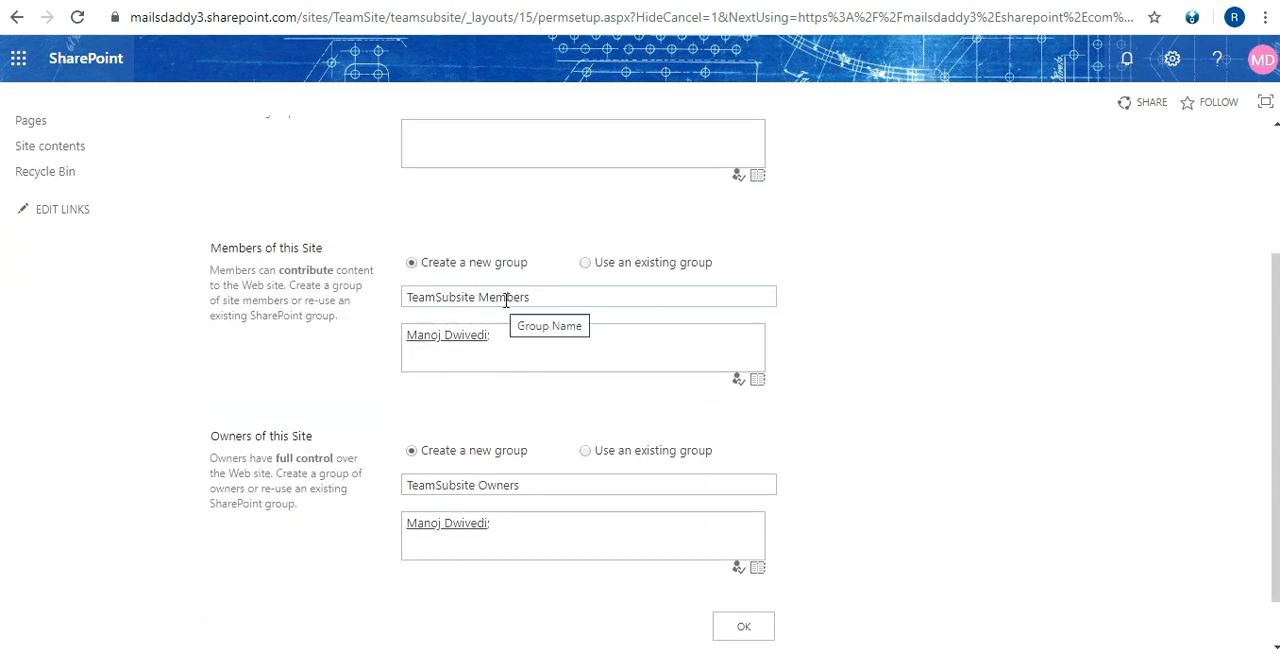
scroll(462, 389, "down", 1)
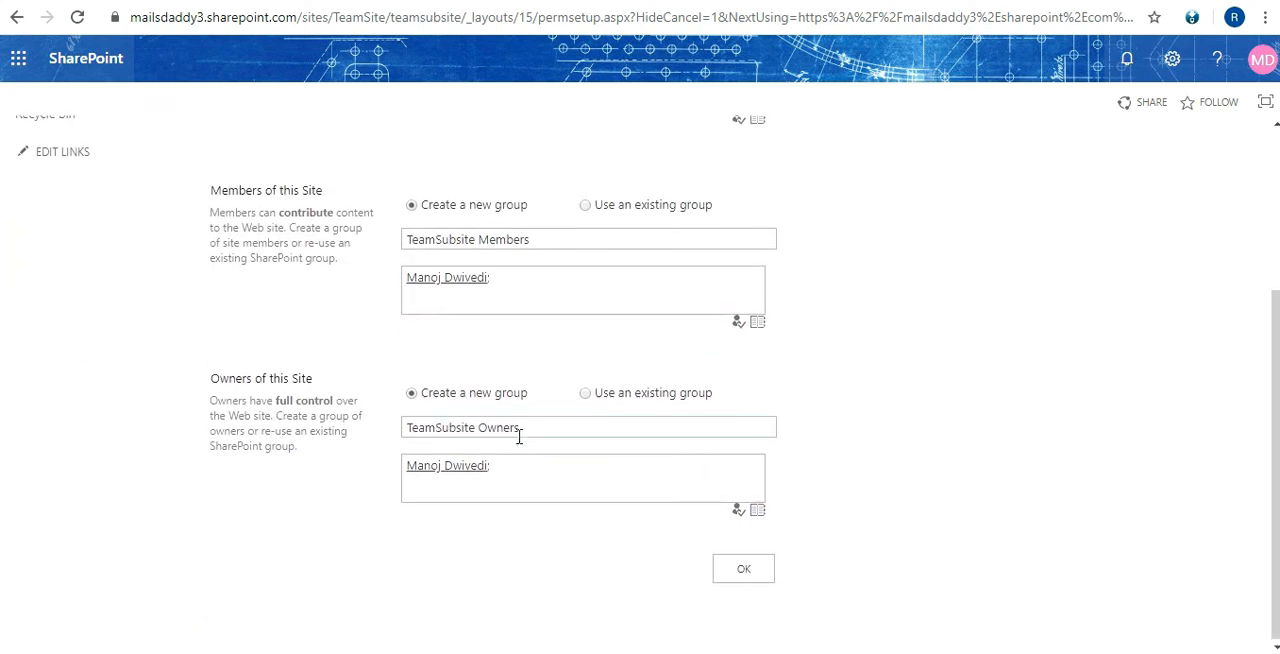
scroll(518, 437, "up", 3)
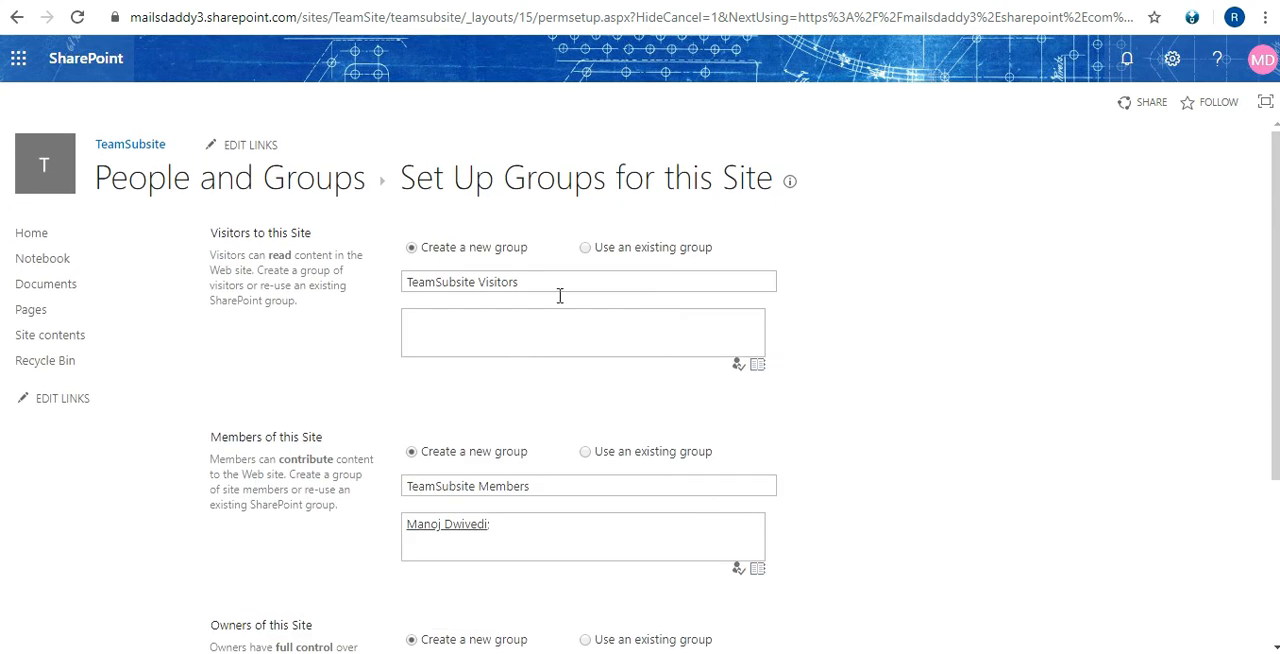
left_click(627, 250)
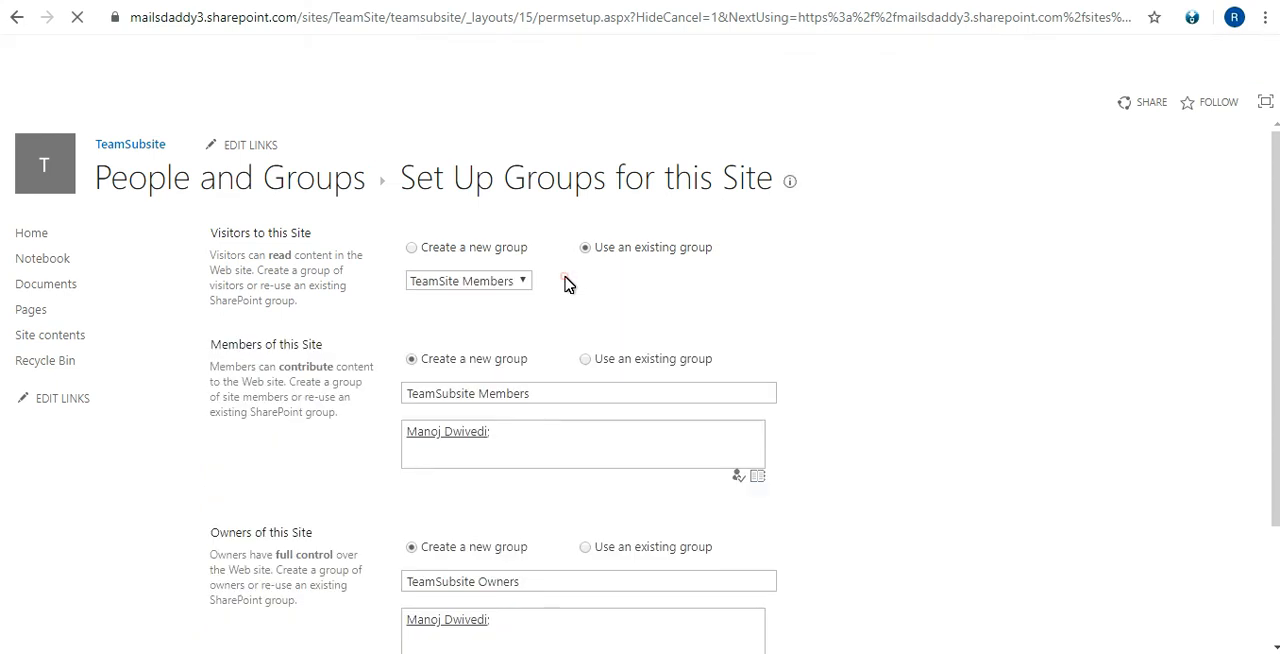
left_click(500, 284)
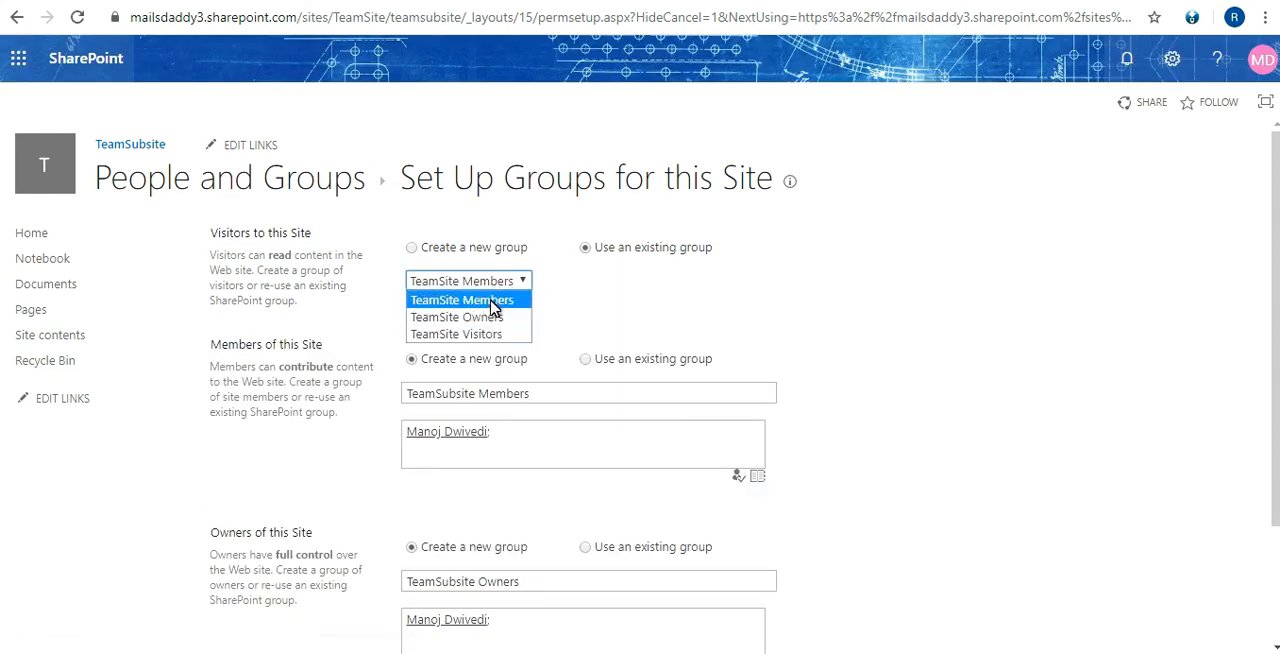
left_click(467, 253)
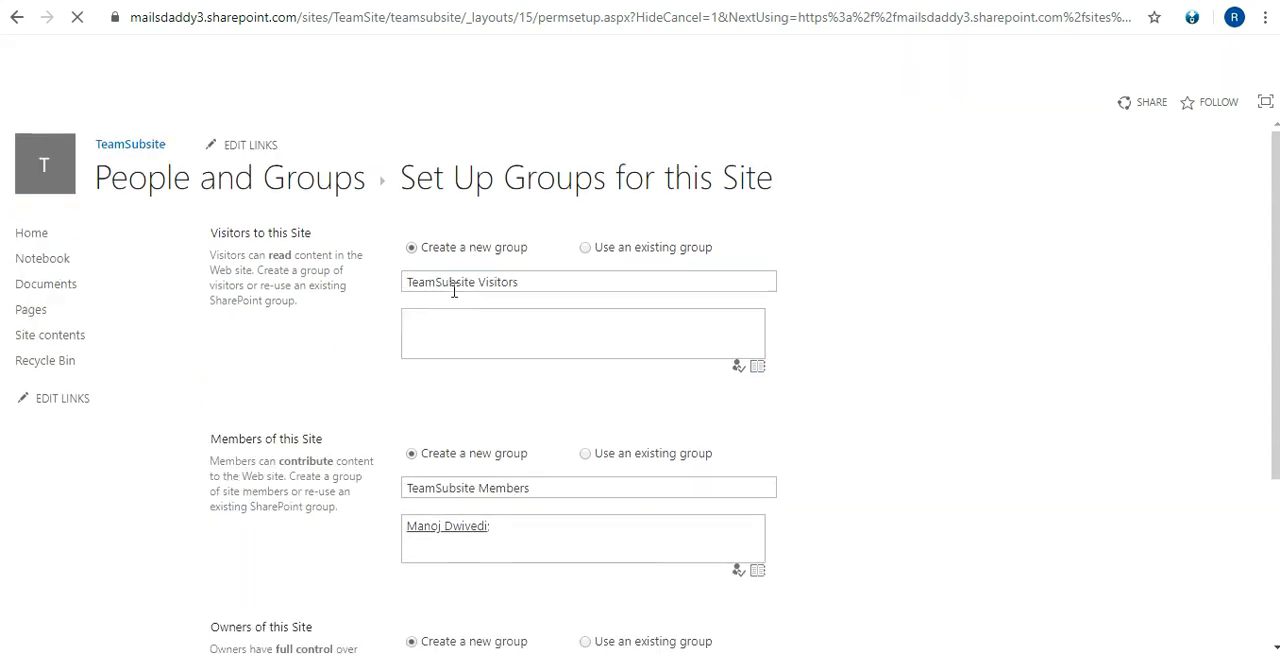
scroll(463, 317, "down", 2)
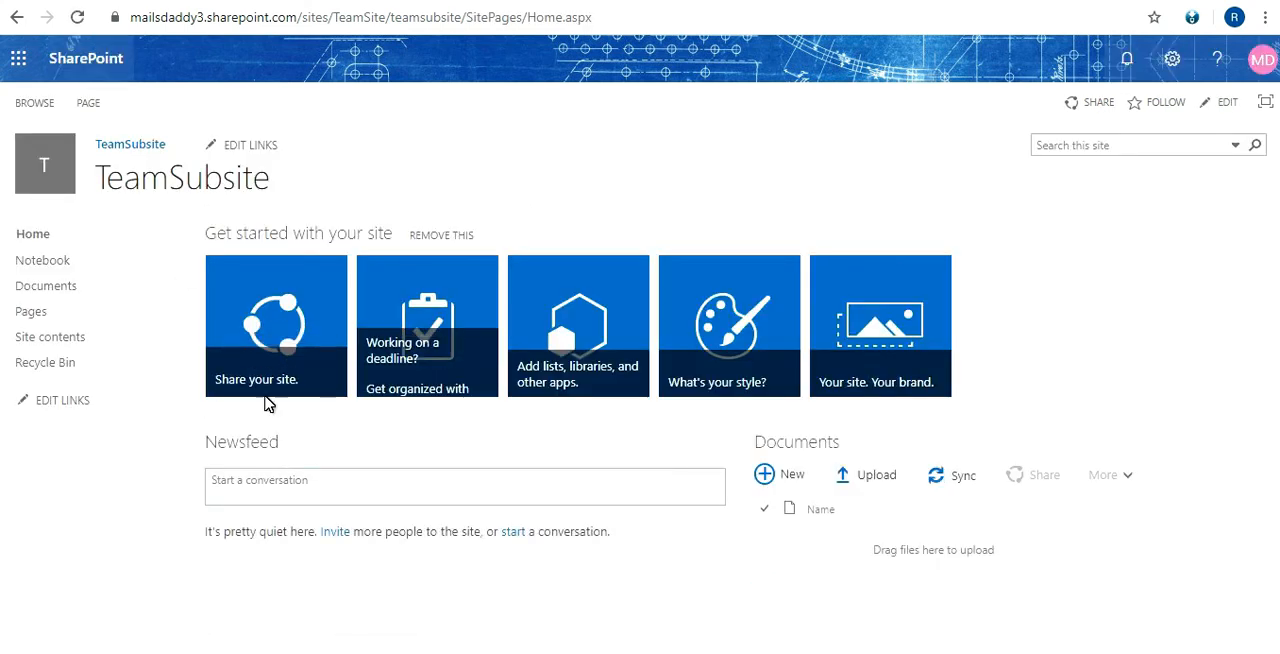
From the TeamSubsite home page, go to its site settings and open the site permissions
double_click(210, 178)
left_click(296, 194)
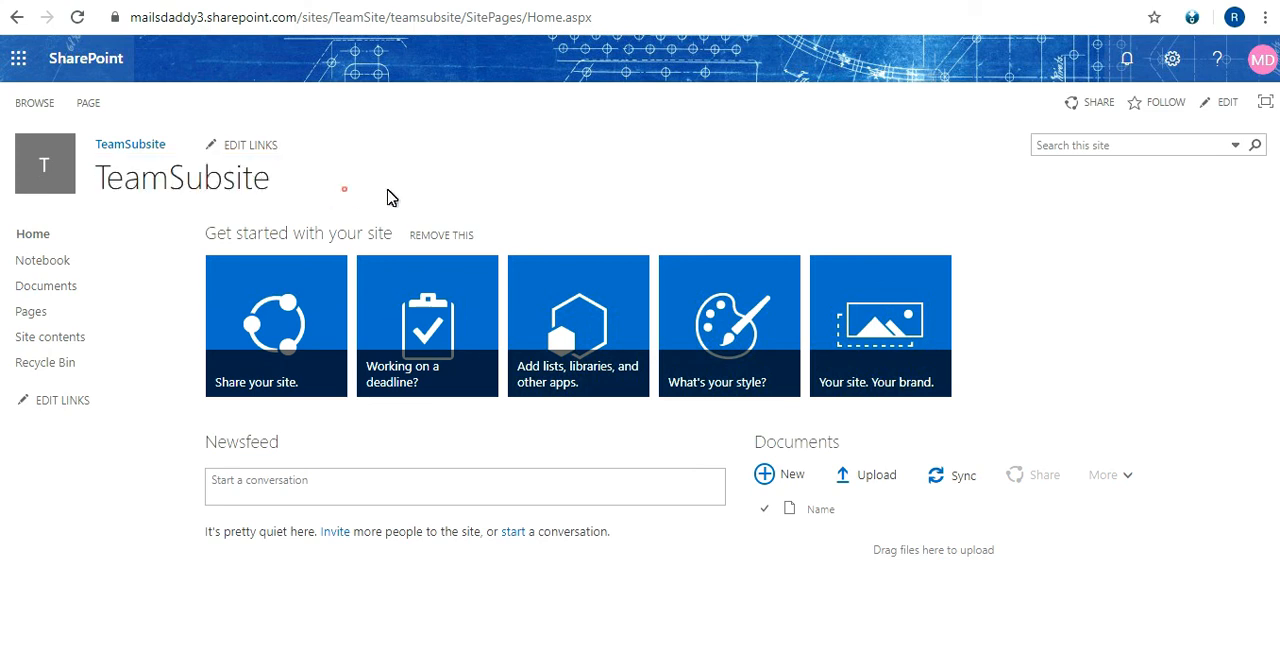
left_click(1172, 60)
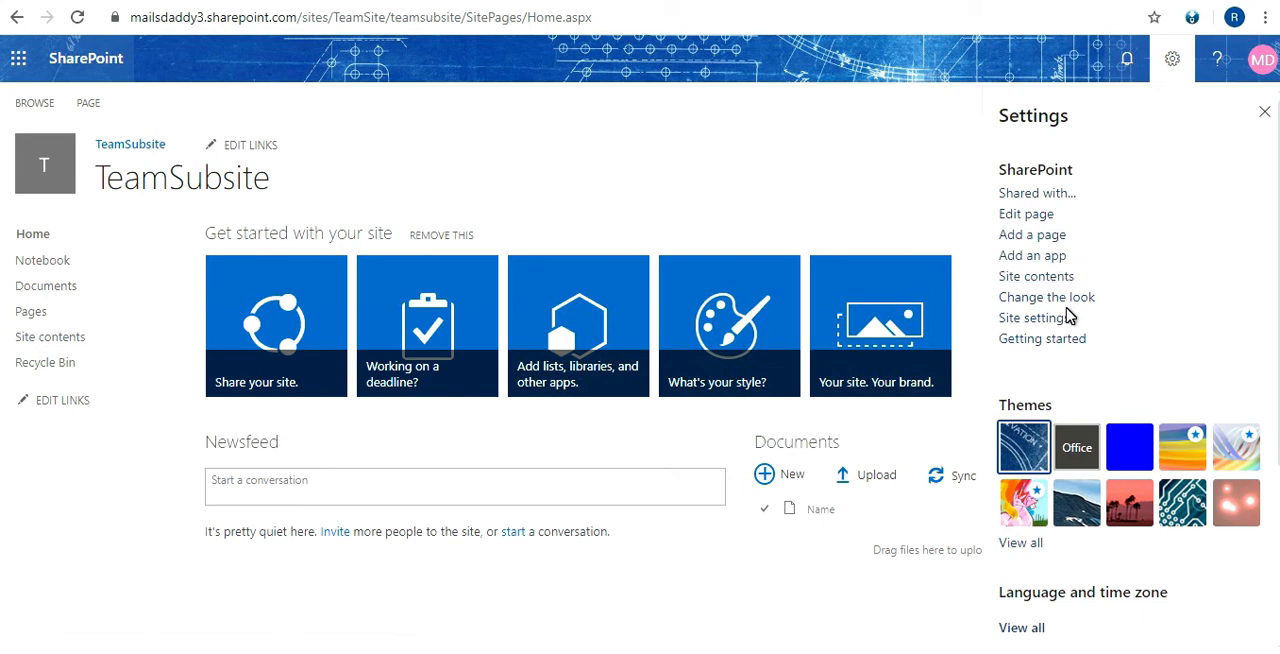
left_click(1045, 318)
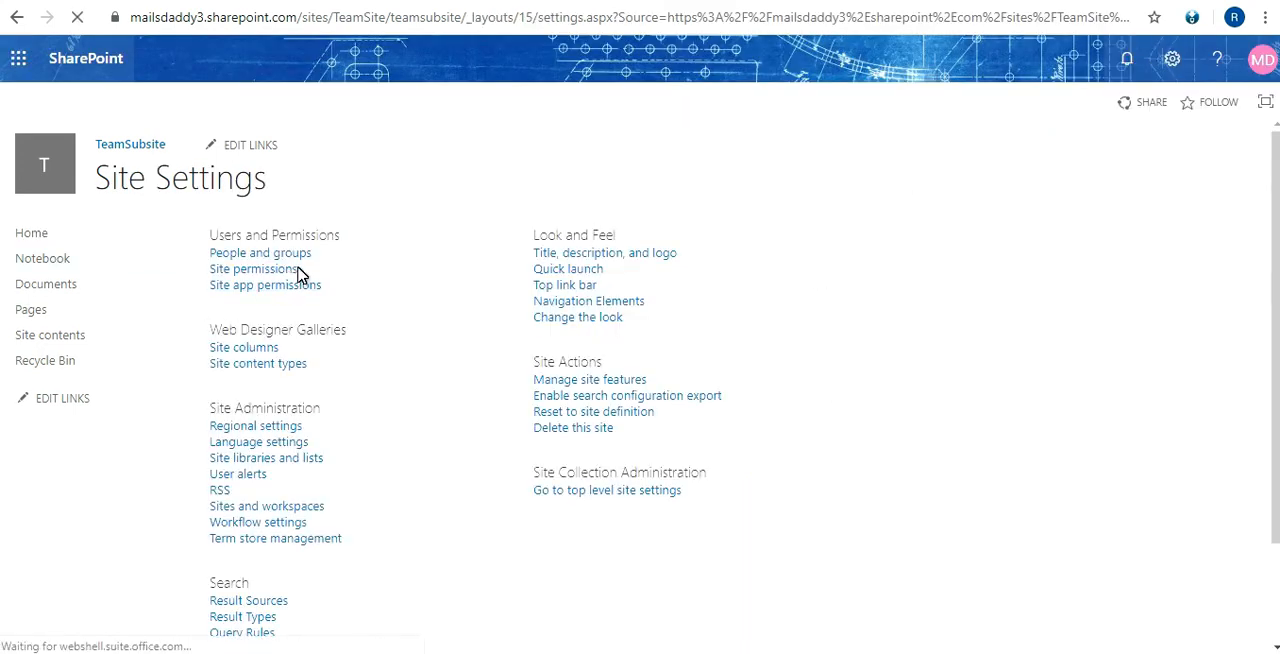
left_click(255, 272)
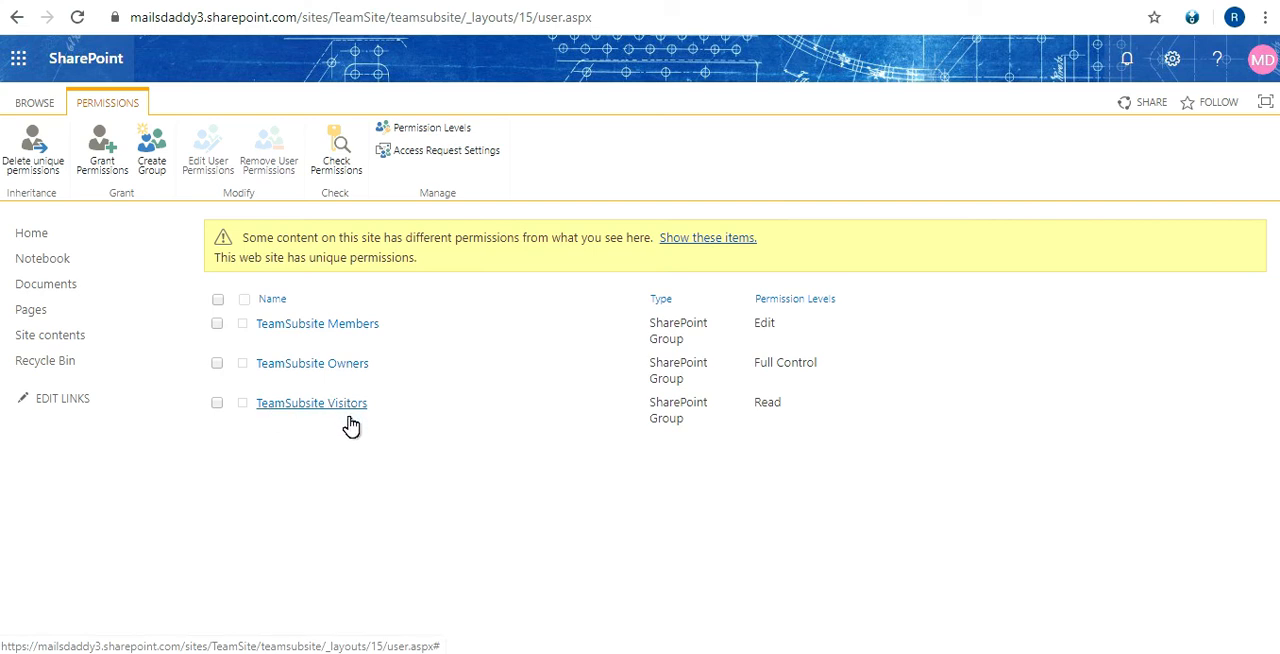
Examine the subsite's groups with their permission levels, and view the Check Permissions form without checking anyone
left_click_drag(342, 472, 314, 314)
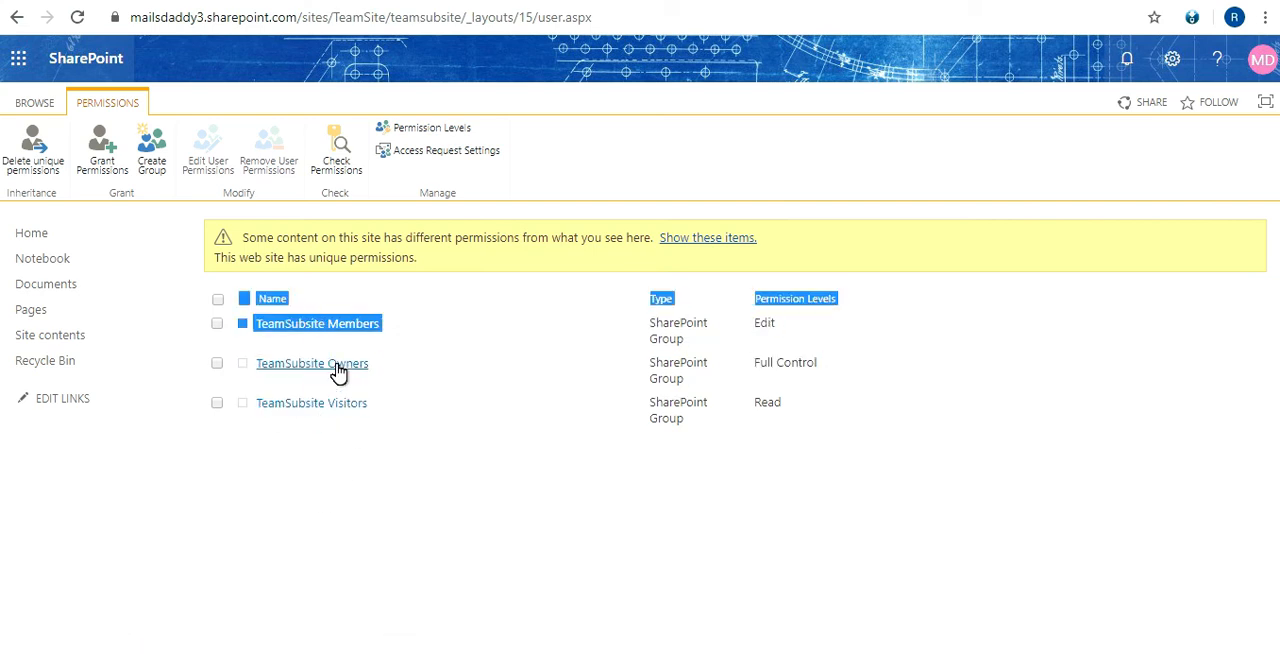
left_click(262, 494)
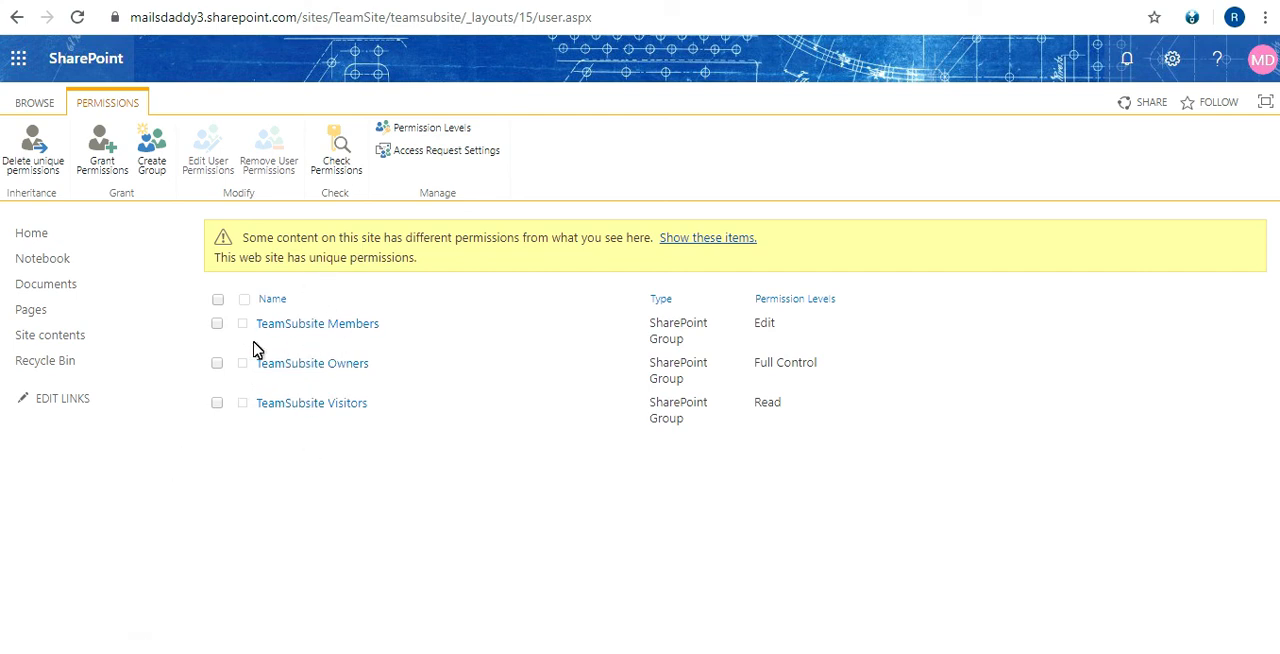
left_click(350, 166)
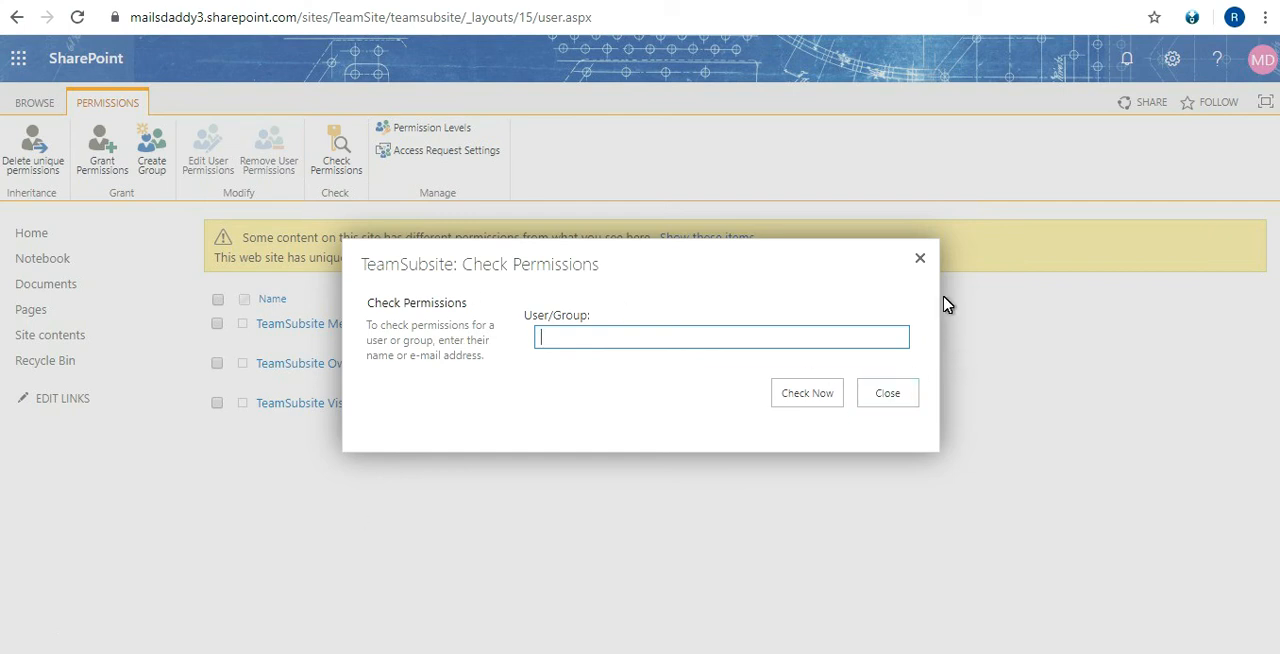
left_click(920, 260)
Grant a colleague access to TeamSubsite through the TeamSubsite Visitors [Read] group, with an email invitation
left_click(120, 175)
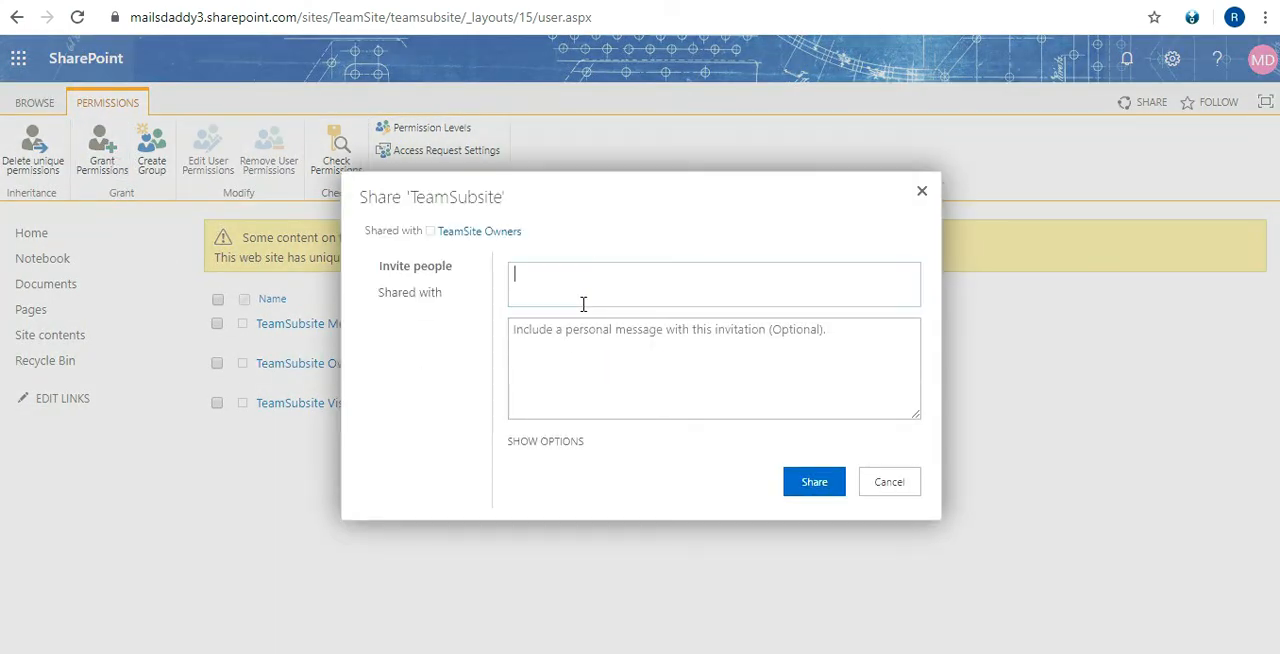
type("pr")
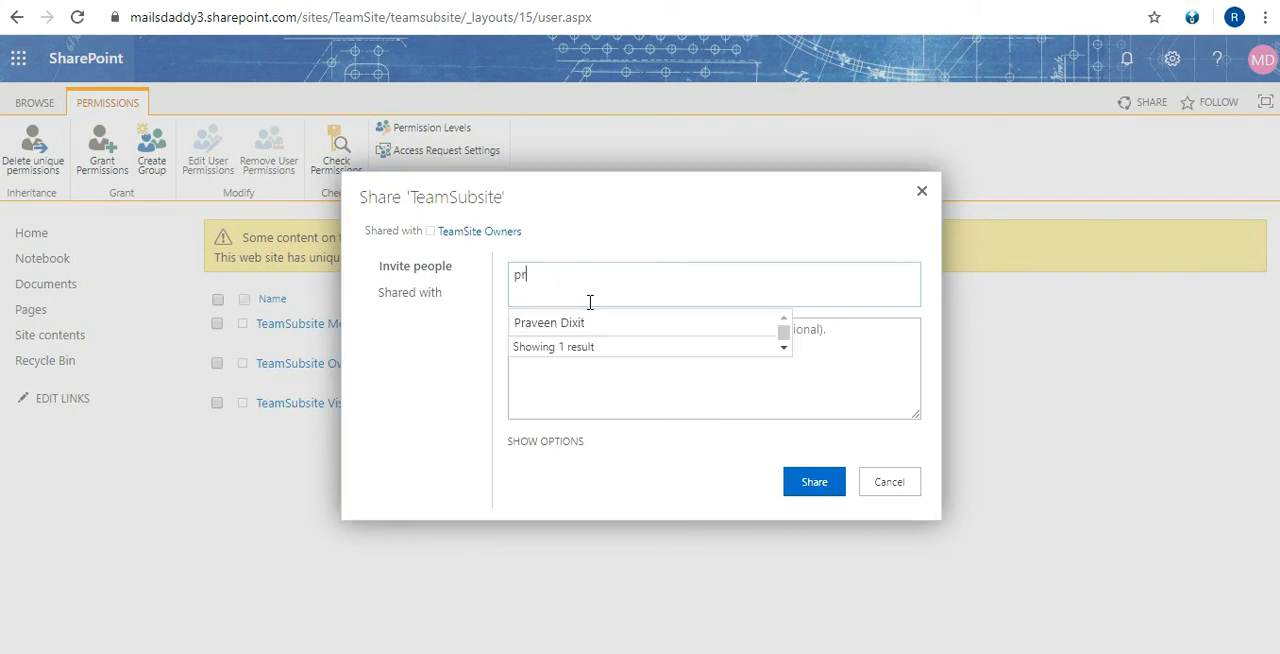
type("a")
key("Return")
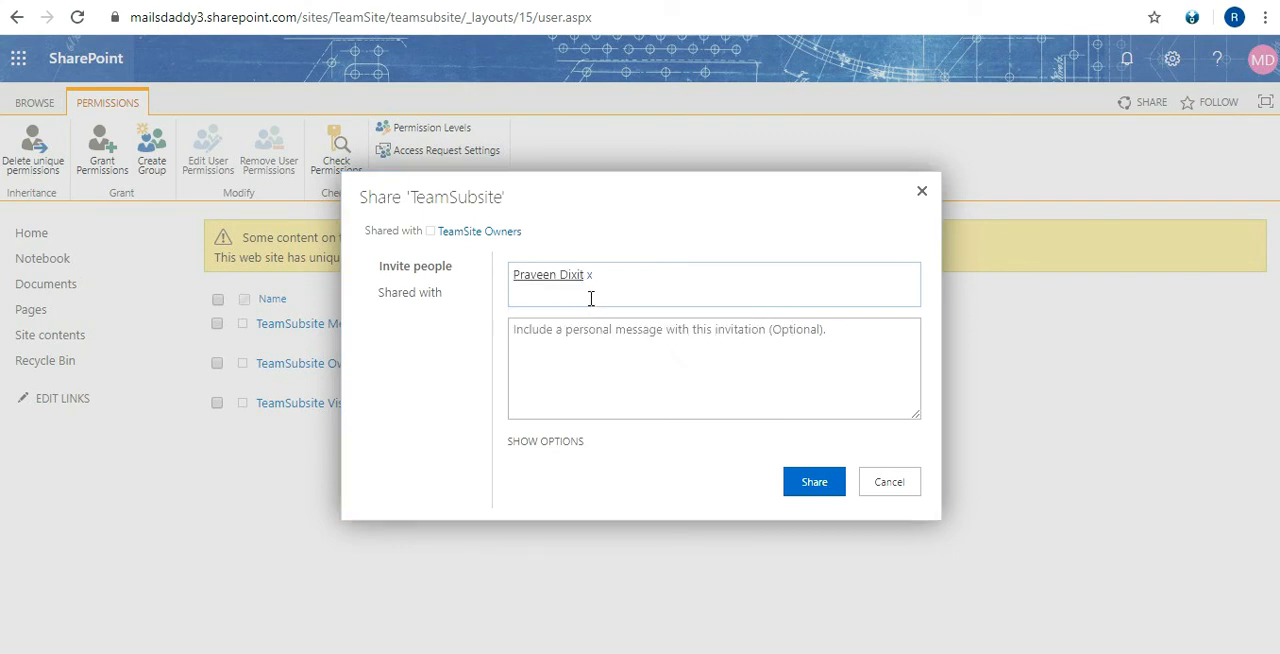
left_click(558, 442)
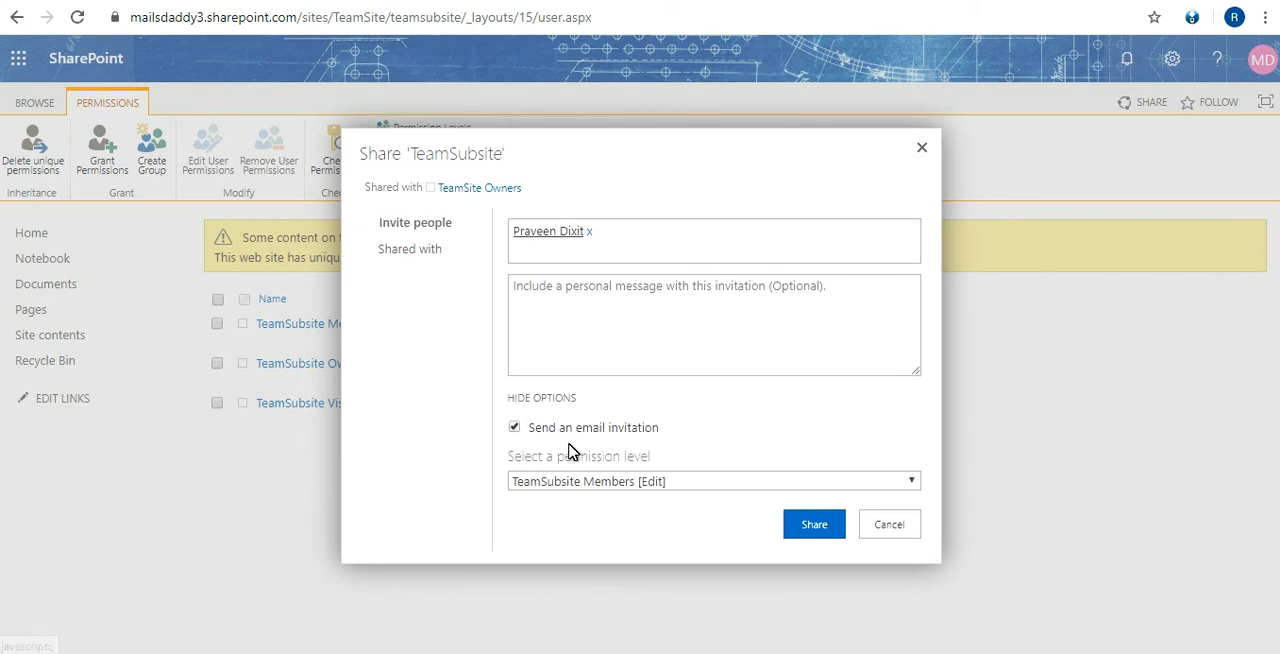
left_click(670, 486)
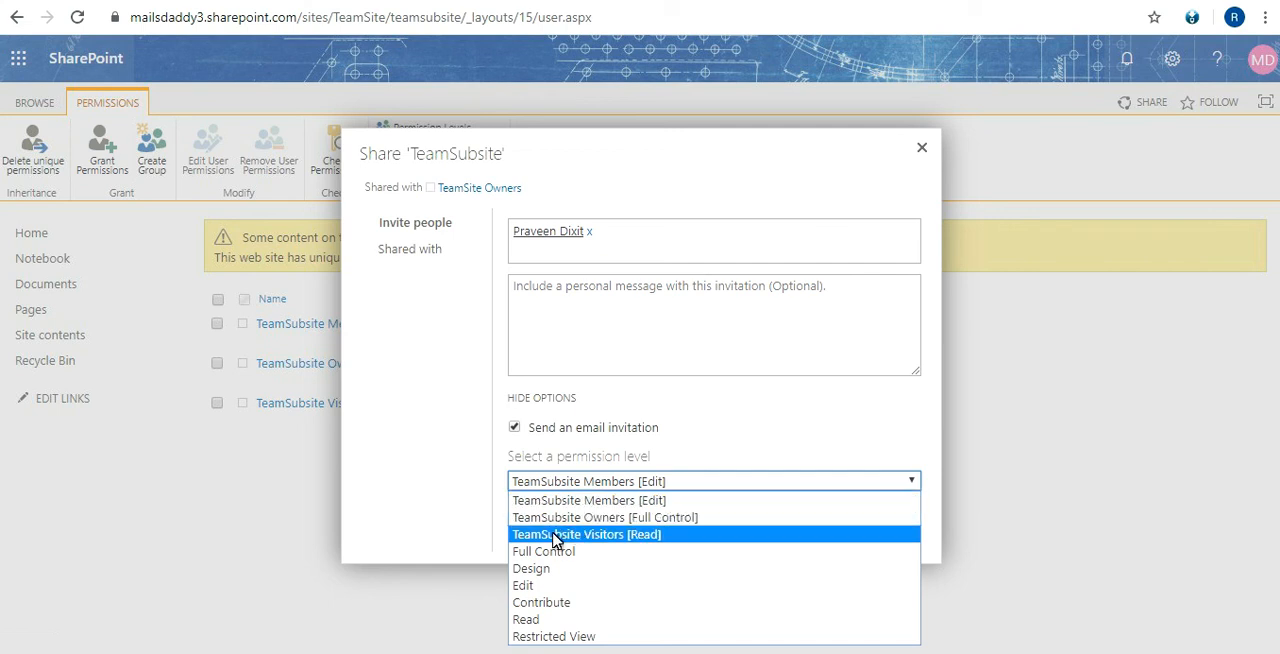
left_click(578, 540)
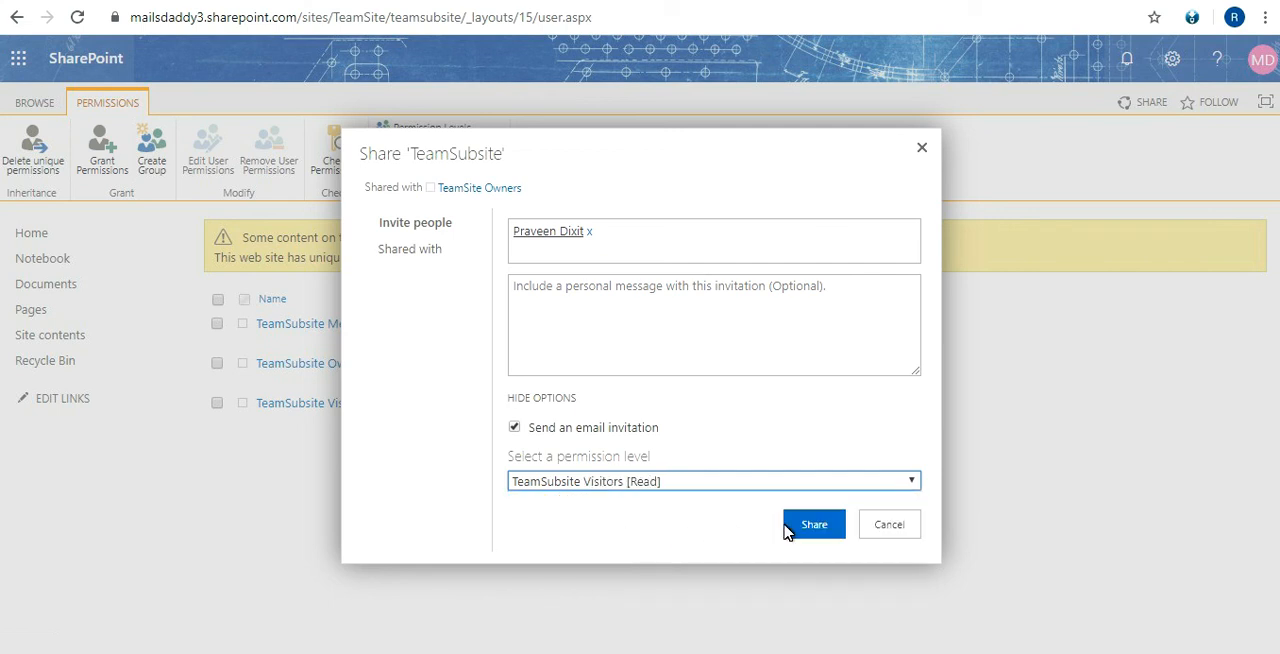
left_click(828, 530)
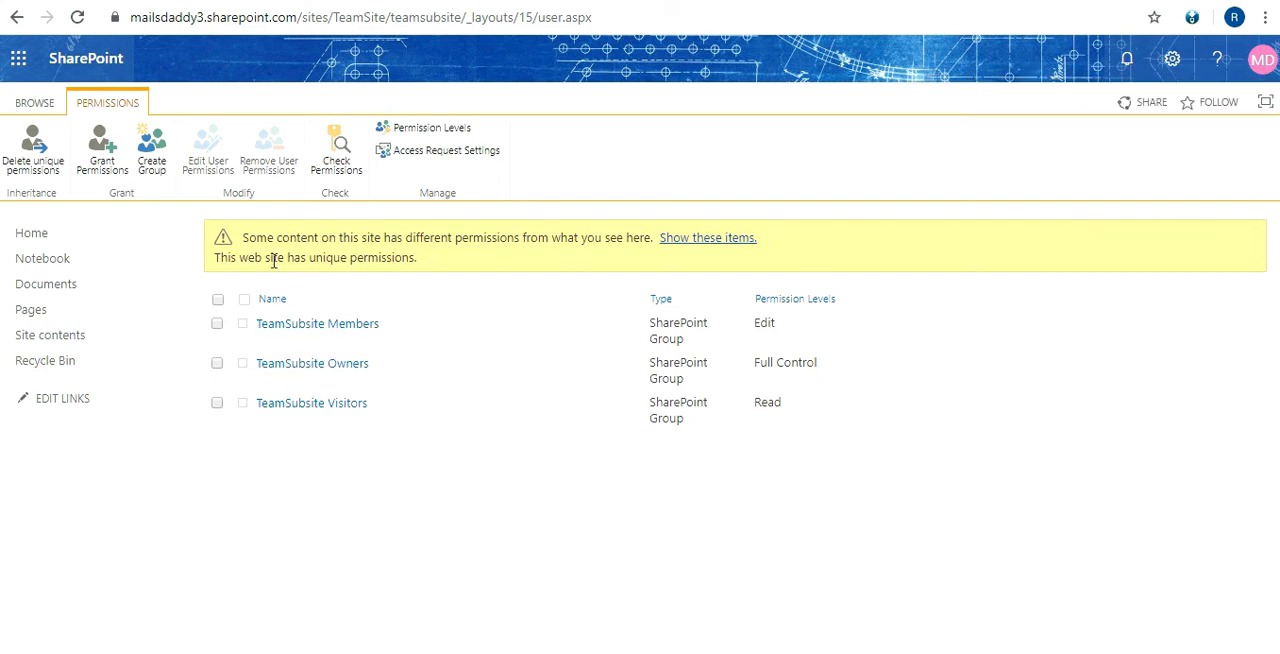
Highlight the notice about the subsite's unique permissions on its permissions page
left_click_drag(214, 260, 397, 258)
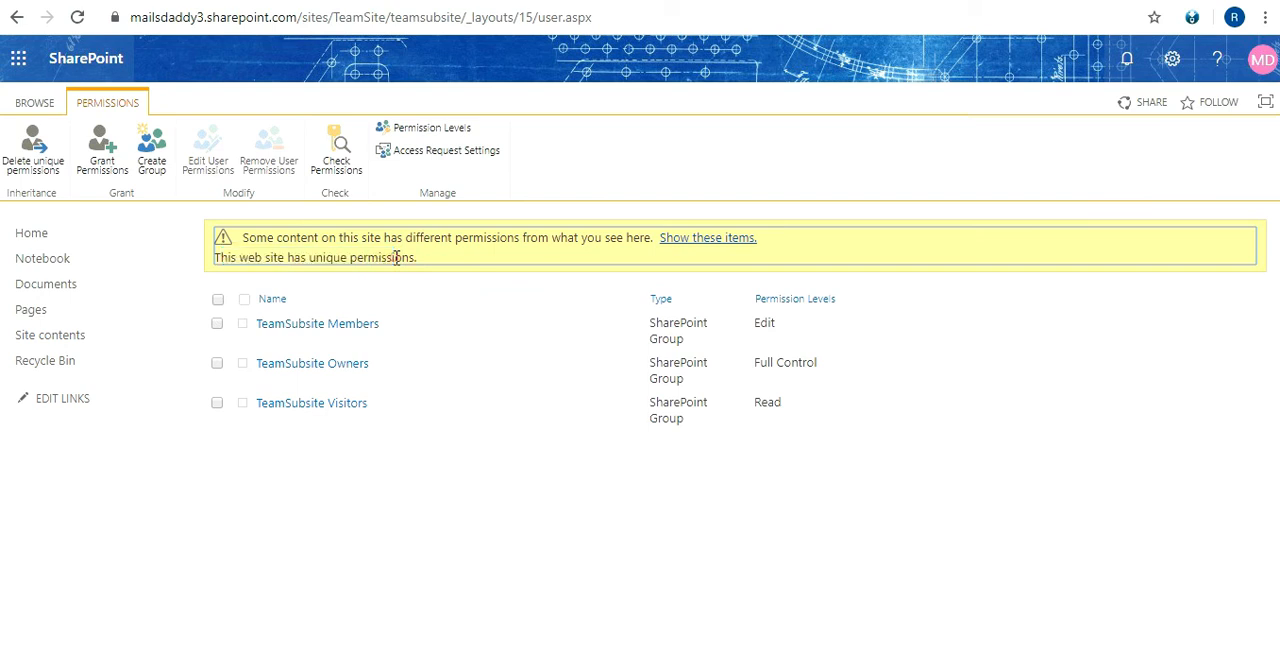
triple_click(395, 258)
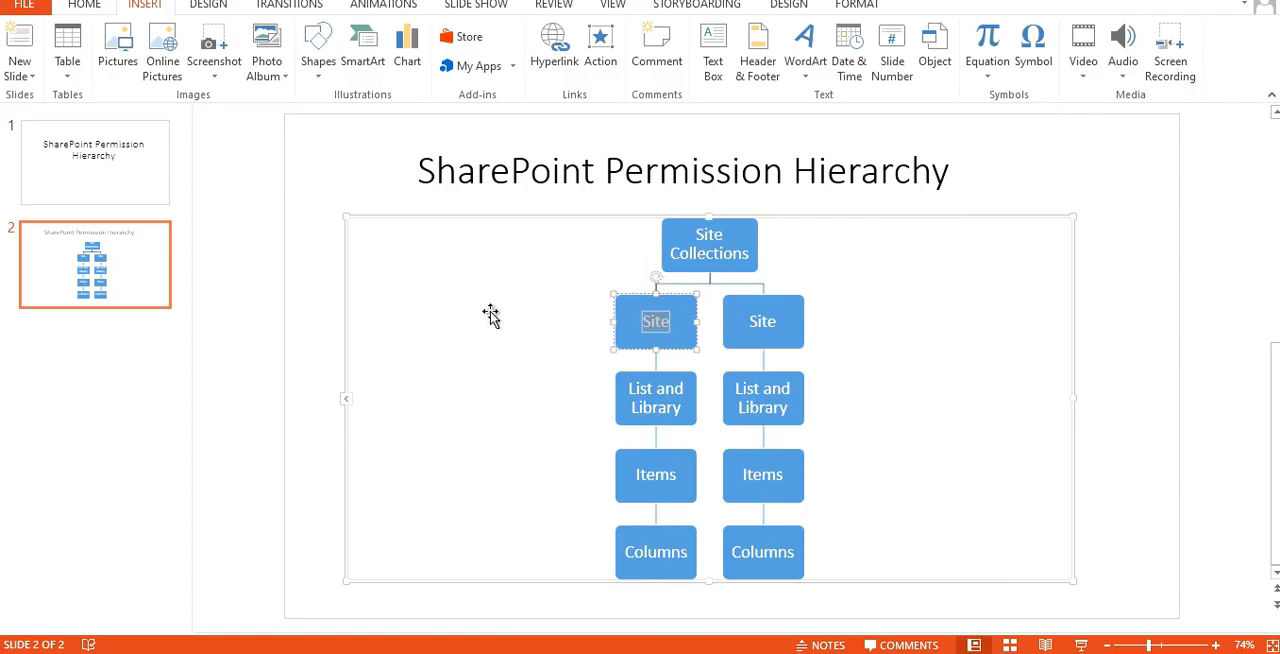
Switch to PowerPoint and highlight the Site and List and Library boxes in the SharePoint Permission Hierarchy diagram
left_click(490, 315)
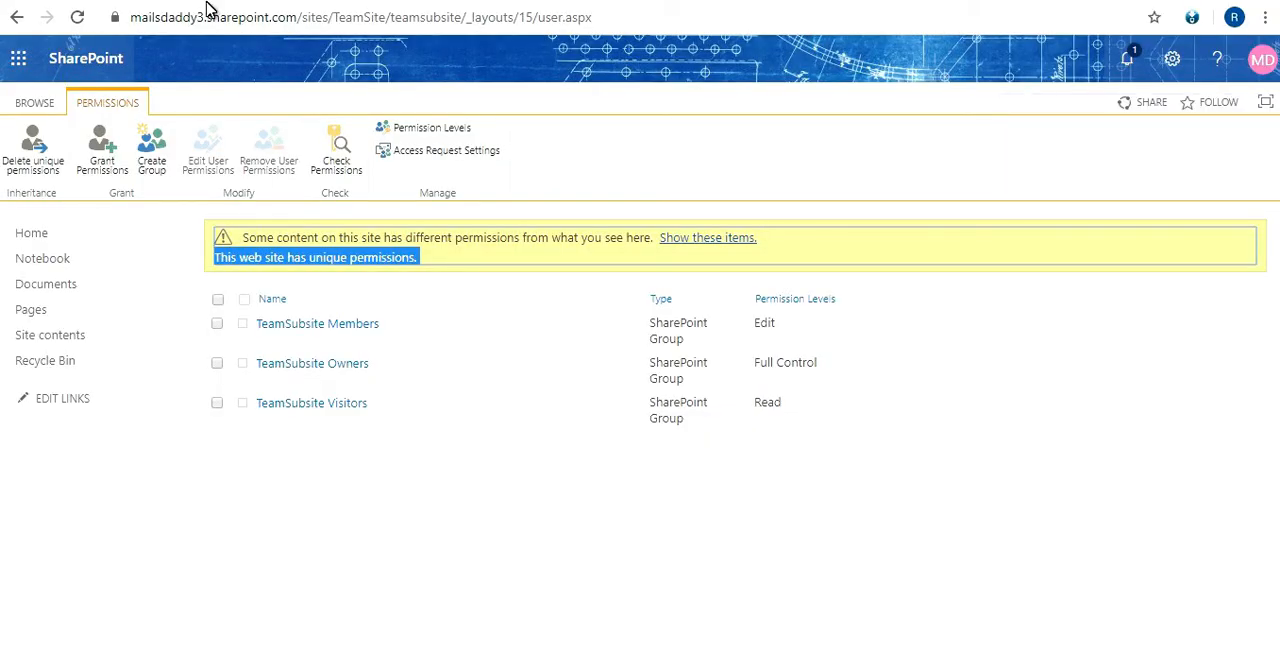
left_click(100, 1)
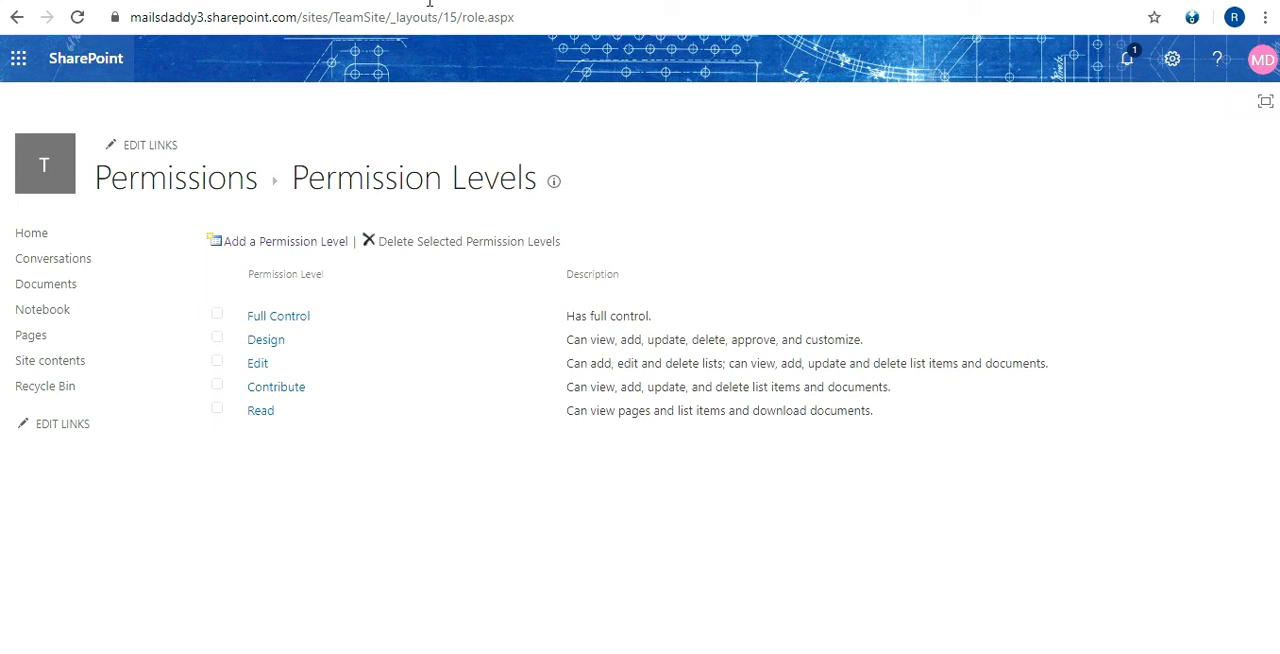
left_click(617, 653)
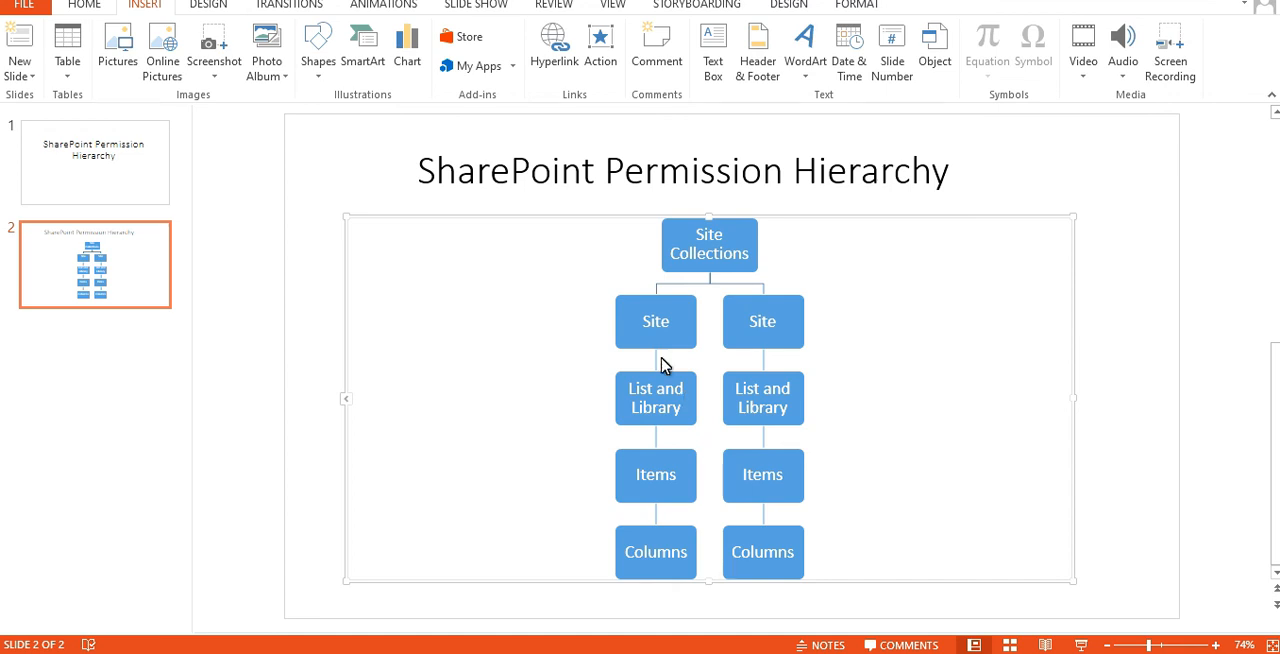
double_click(668, 332)
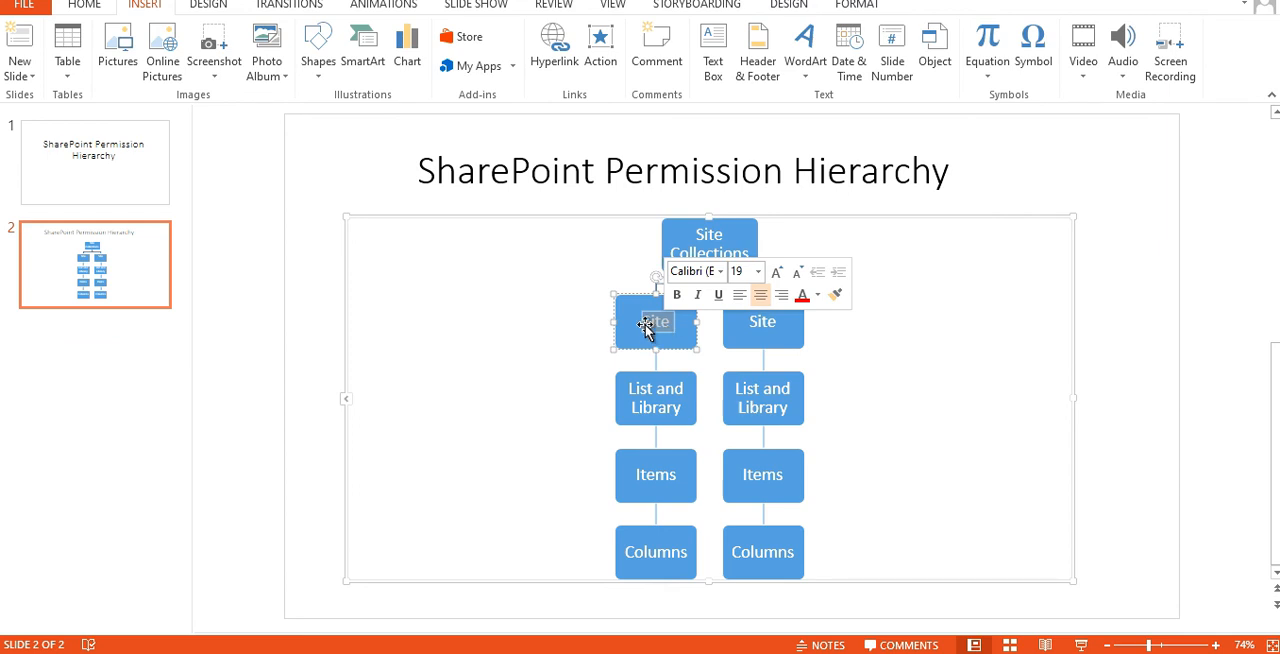
left_click(533, 330)
double_click(631, 327)
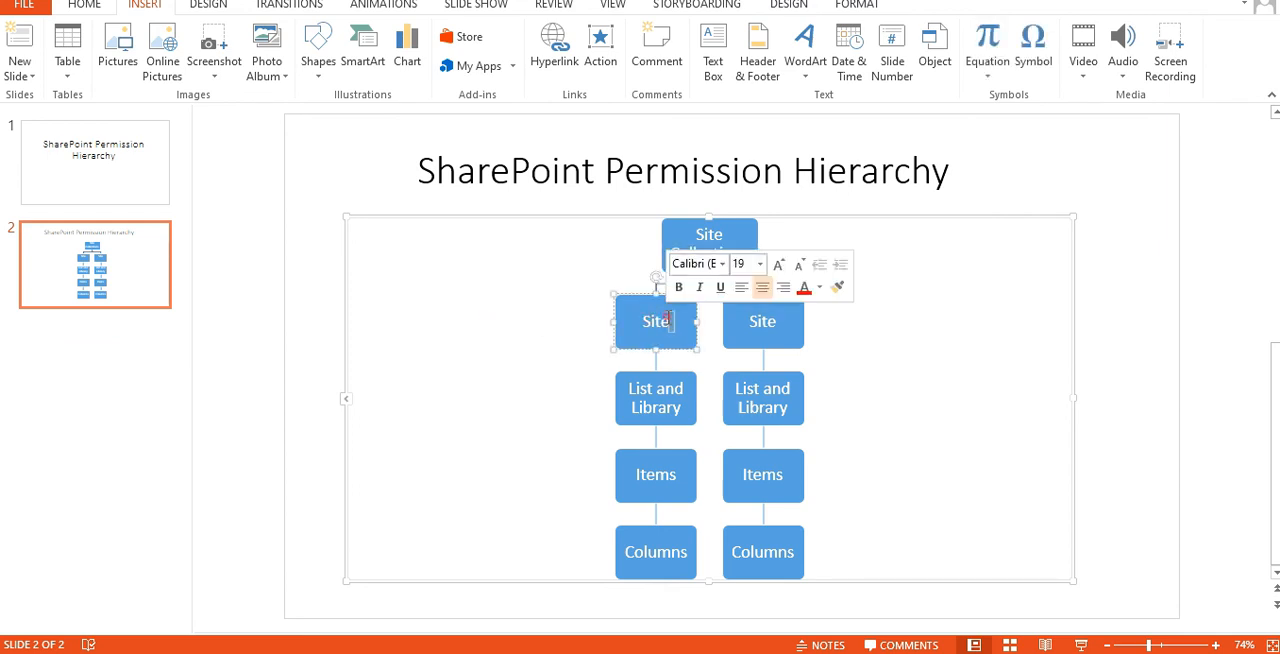
triple_click(650, 398)
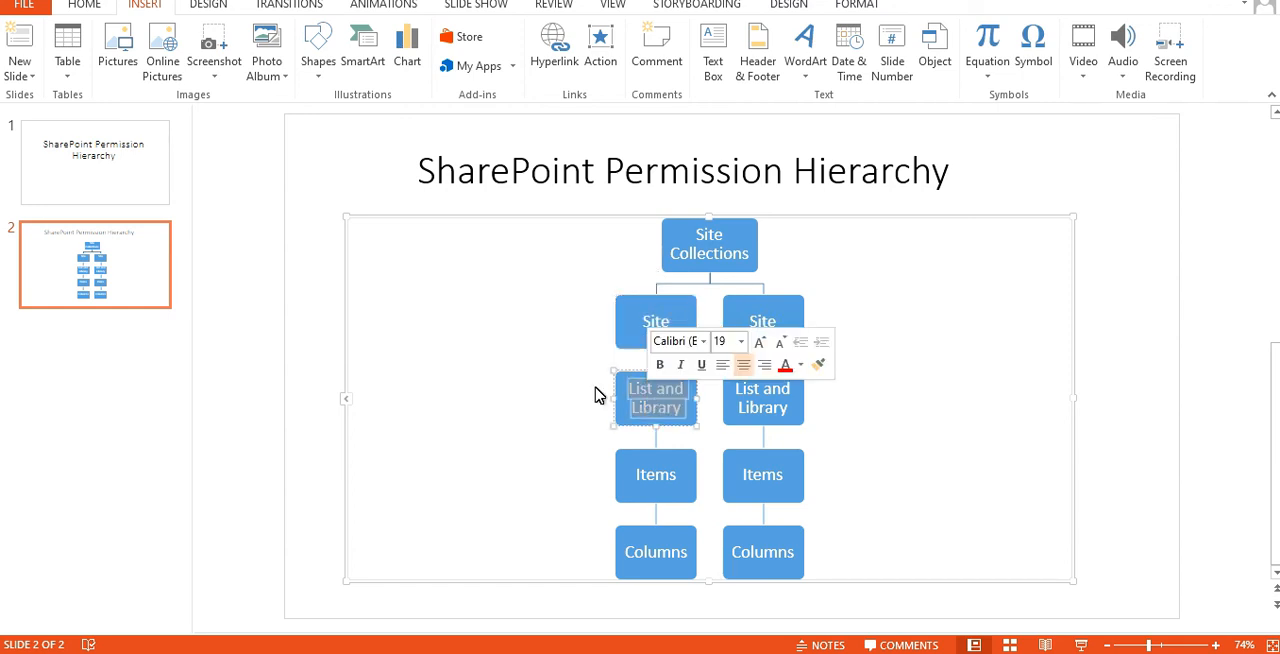
left_click(543, 391)
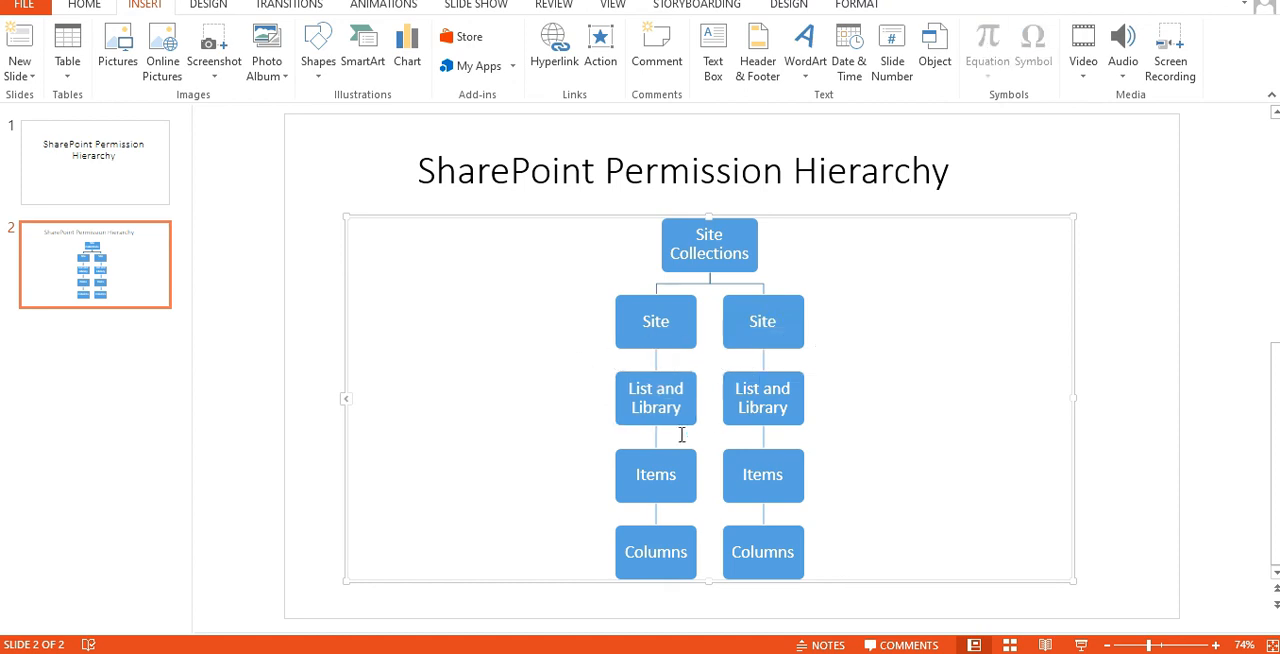
left_click(668, 397)
double_click(668, 397)
Switch back to the browser and open the Documents library of TeamSite from its Permission Levels page
left_click(598, 653)
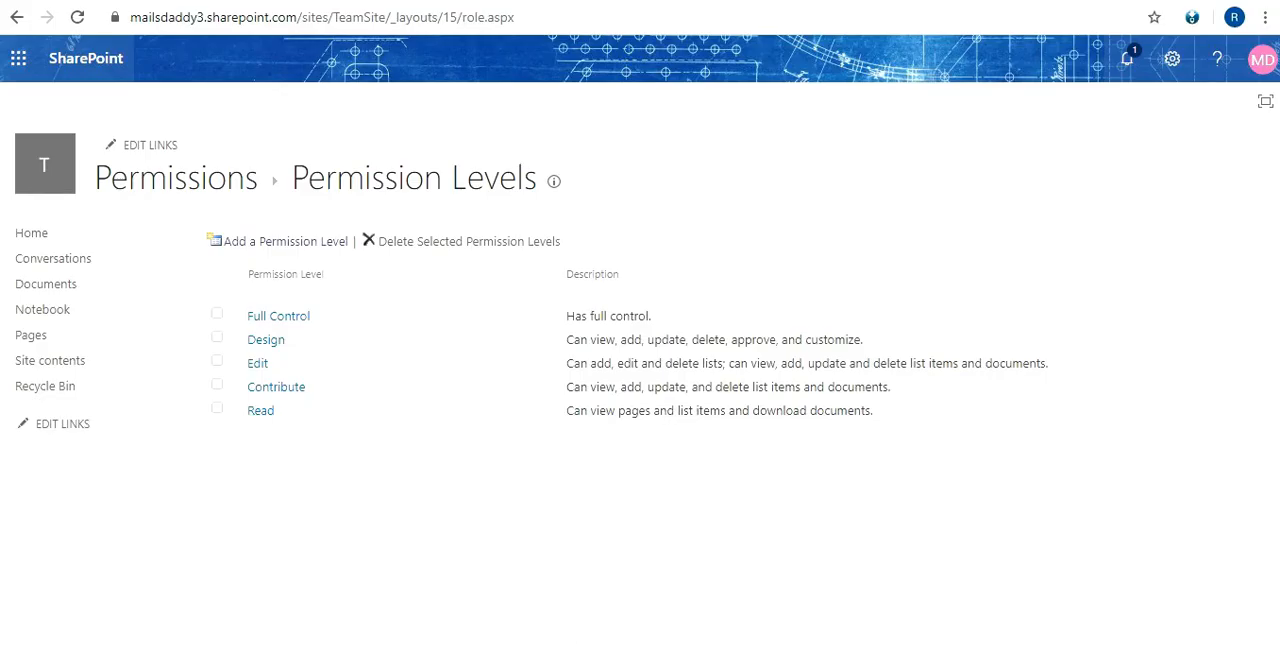
left_click(17, 17)
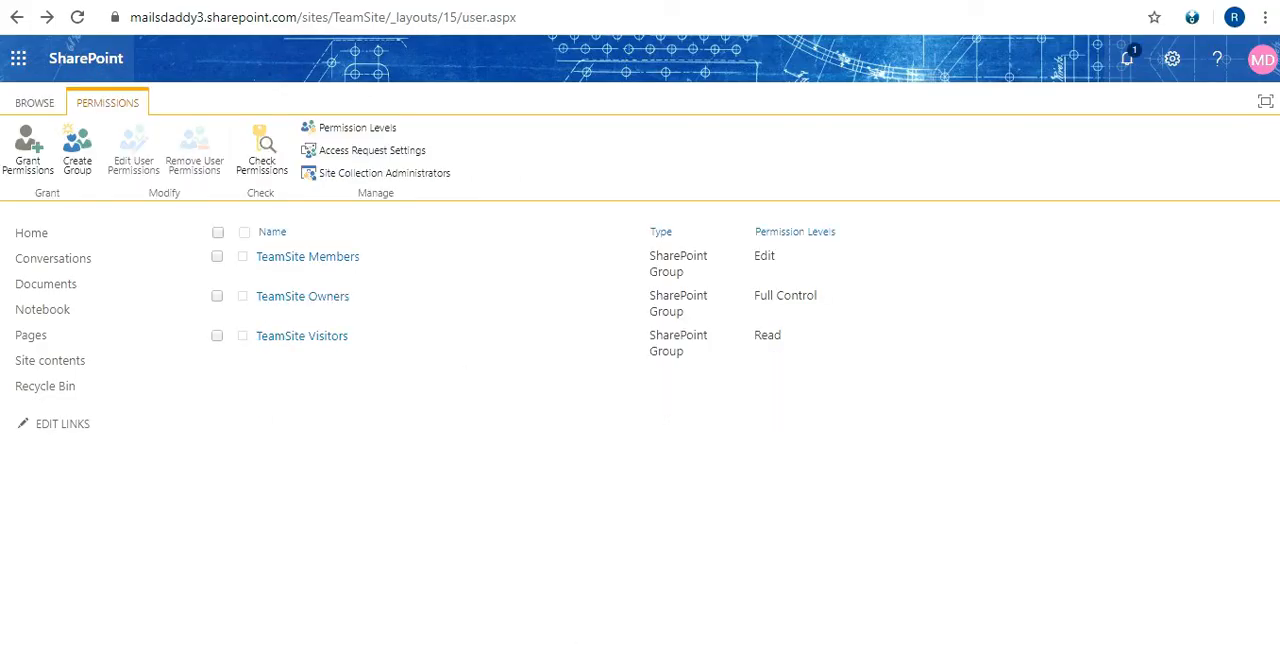
key("ctrl+Tab")
left_click(160, 2)
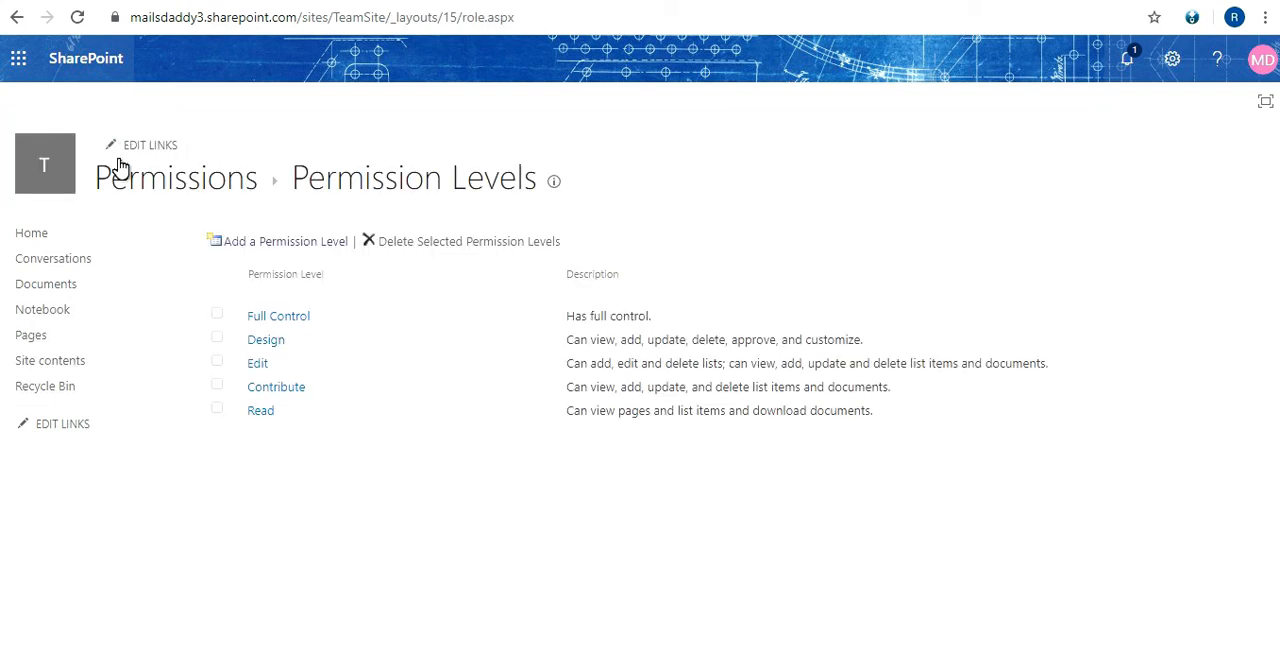
left_click(71, 288)
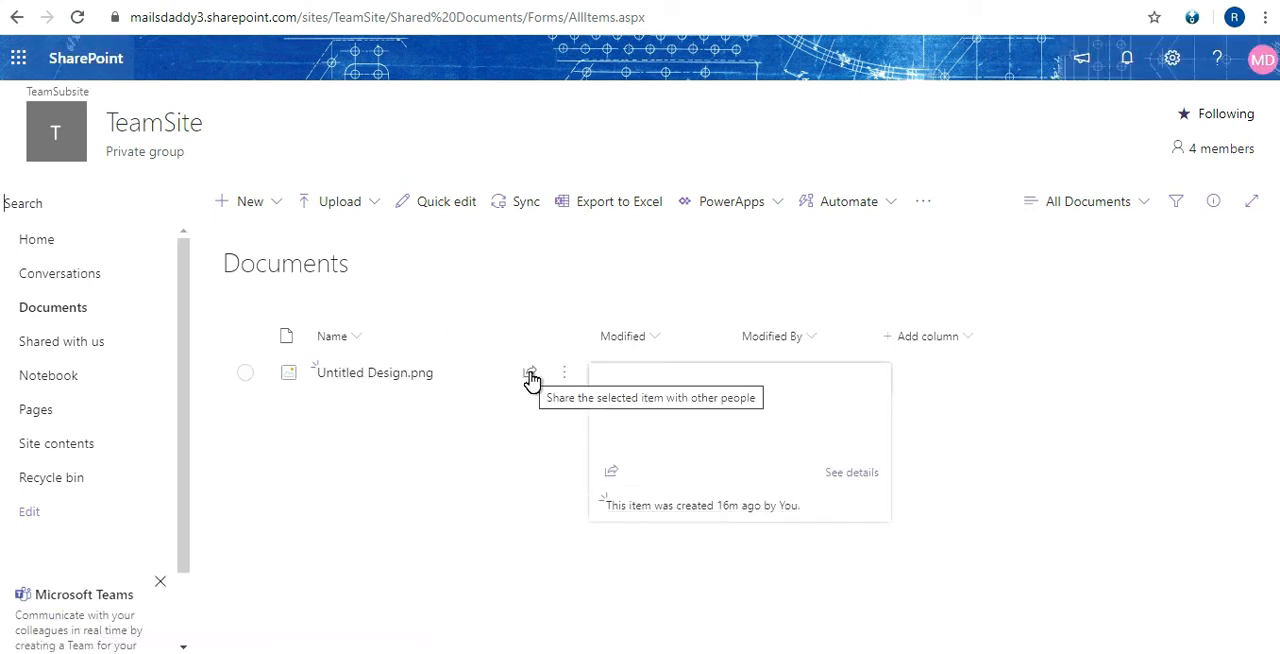
left_click(559, 414)
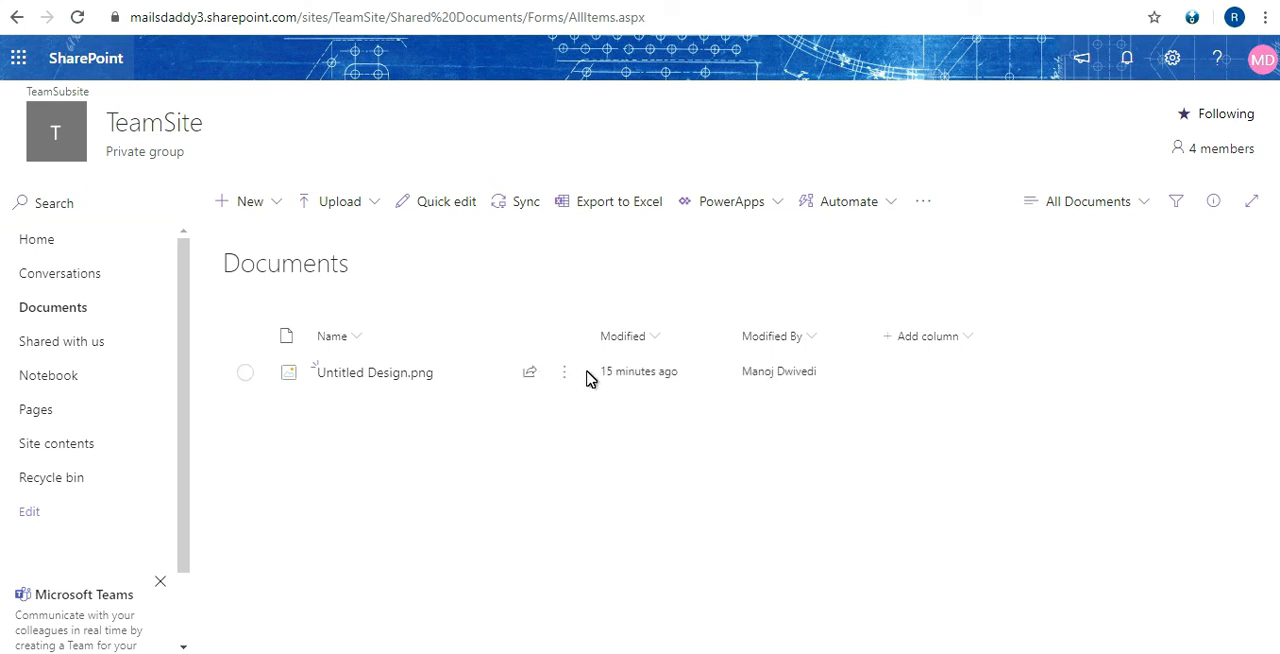
Review who has access to Untitled Design.png and open its advanced permissions page
left_click(566, 378)
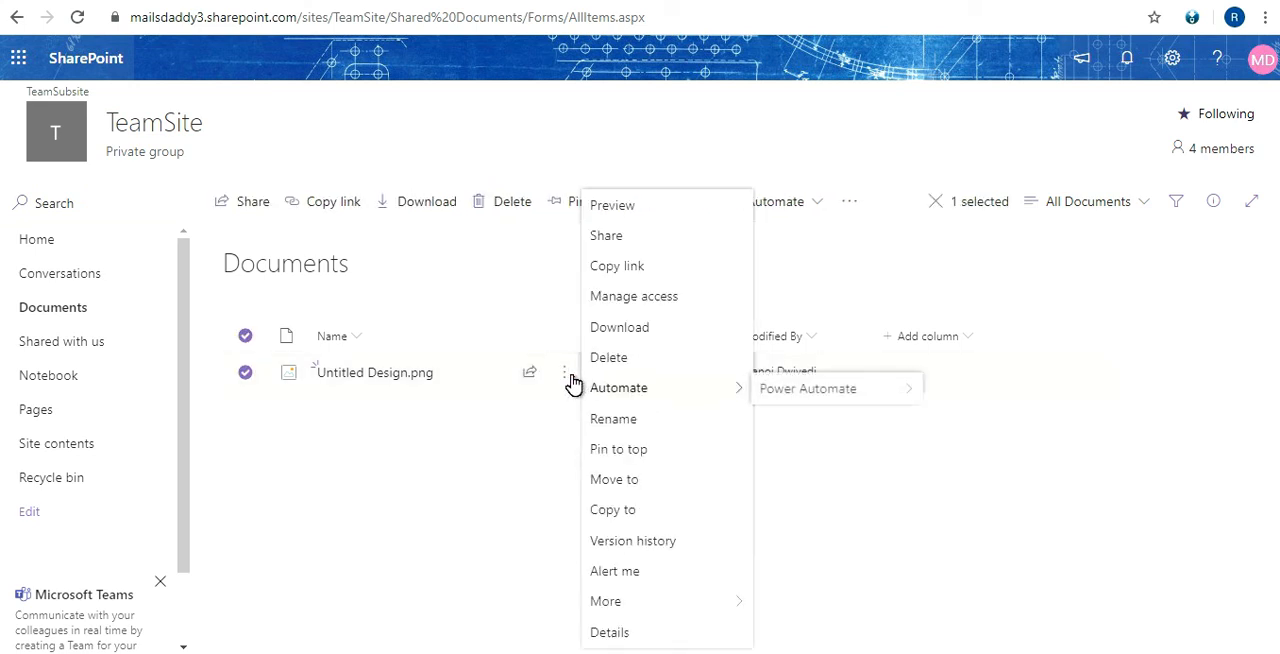
left_click(629, 297)
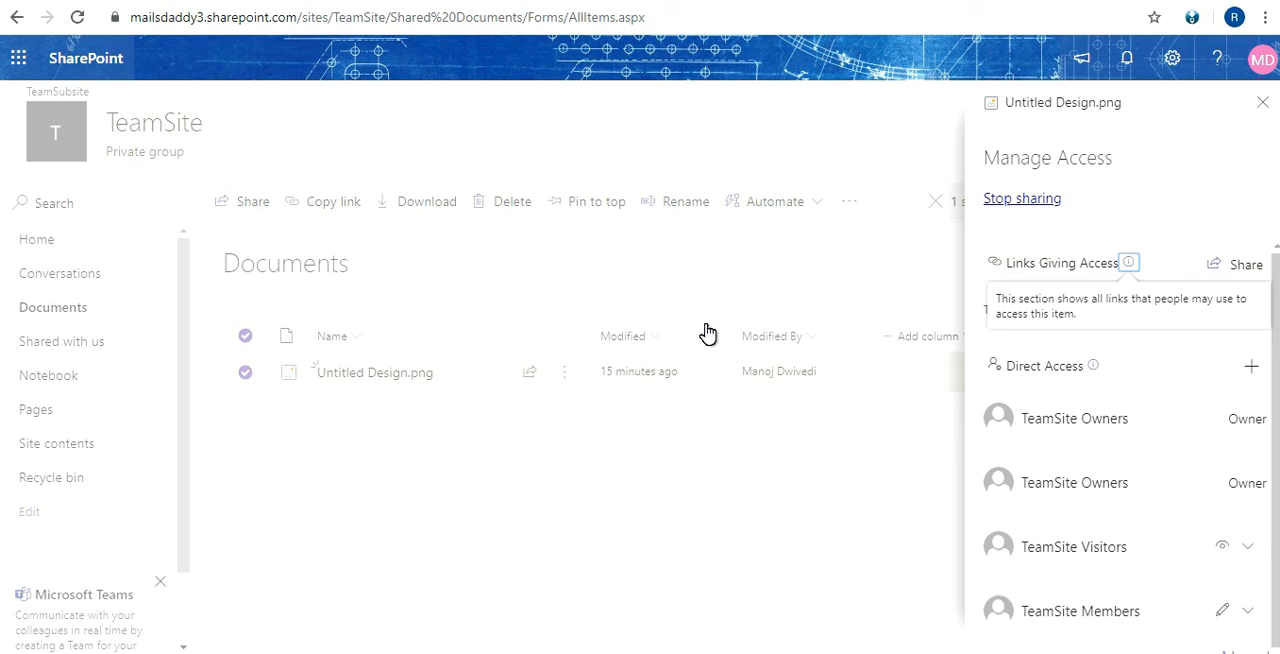
scroll(1096, 422, "down", 1)
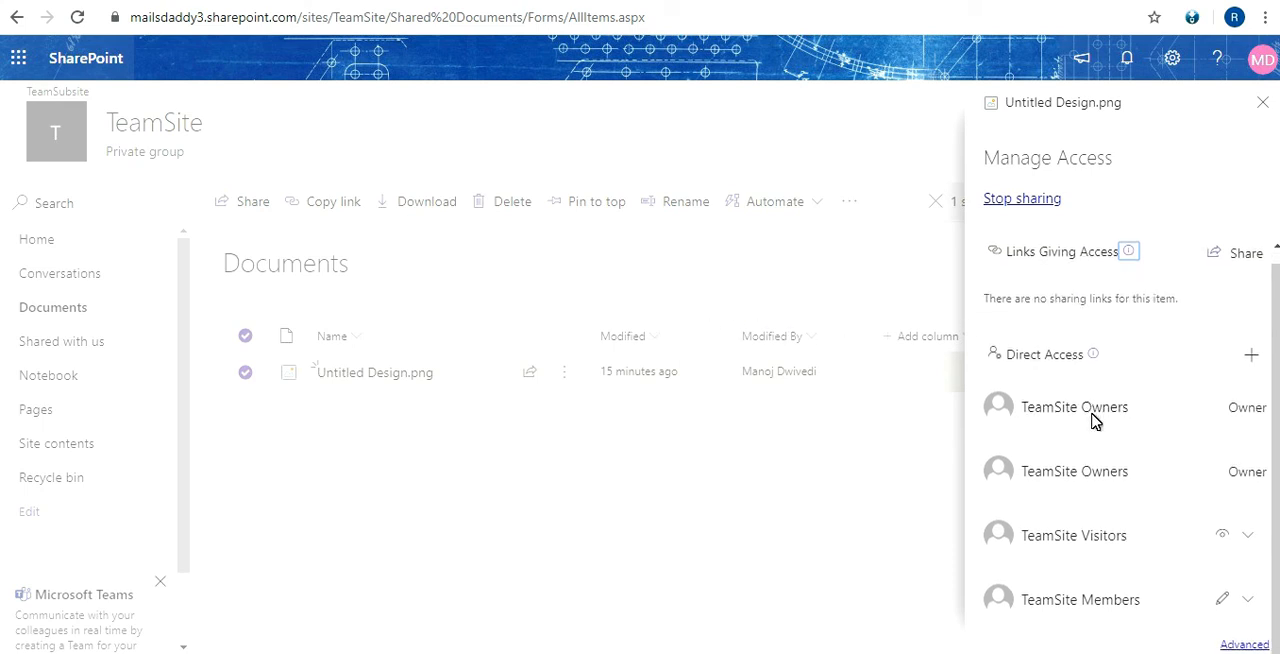
scroll(1094, 418, "up", 1)
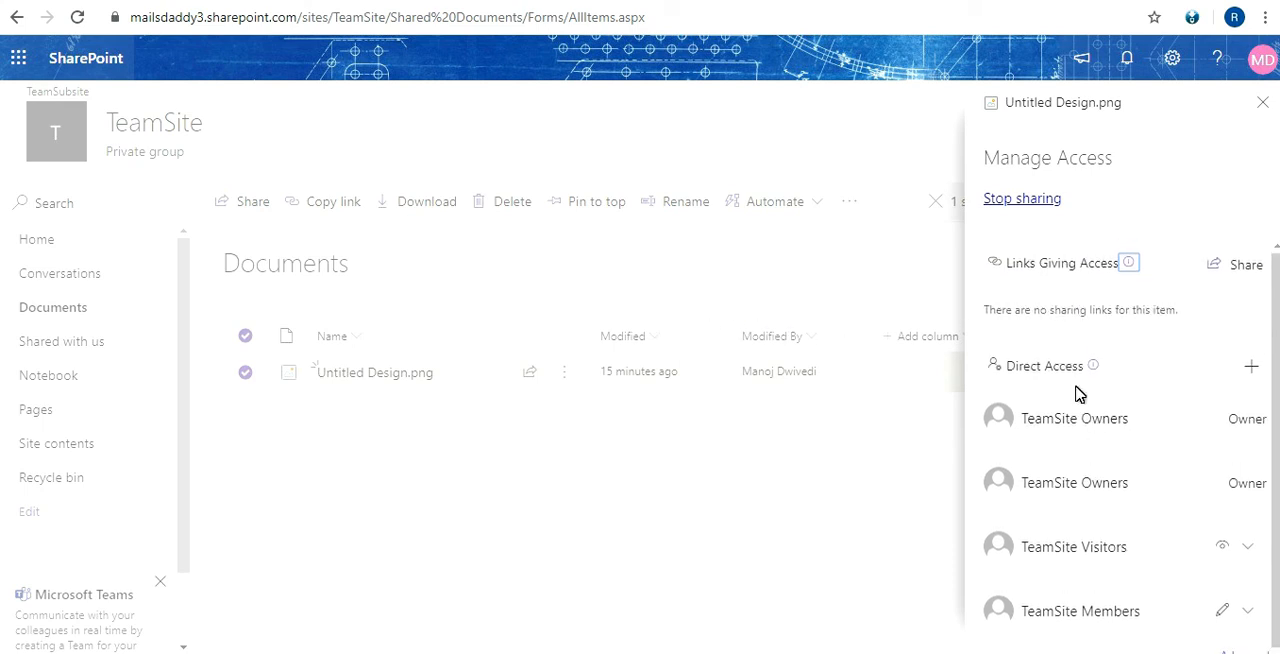
scroll(1075, 320, "down", 1)
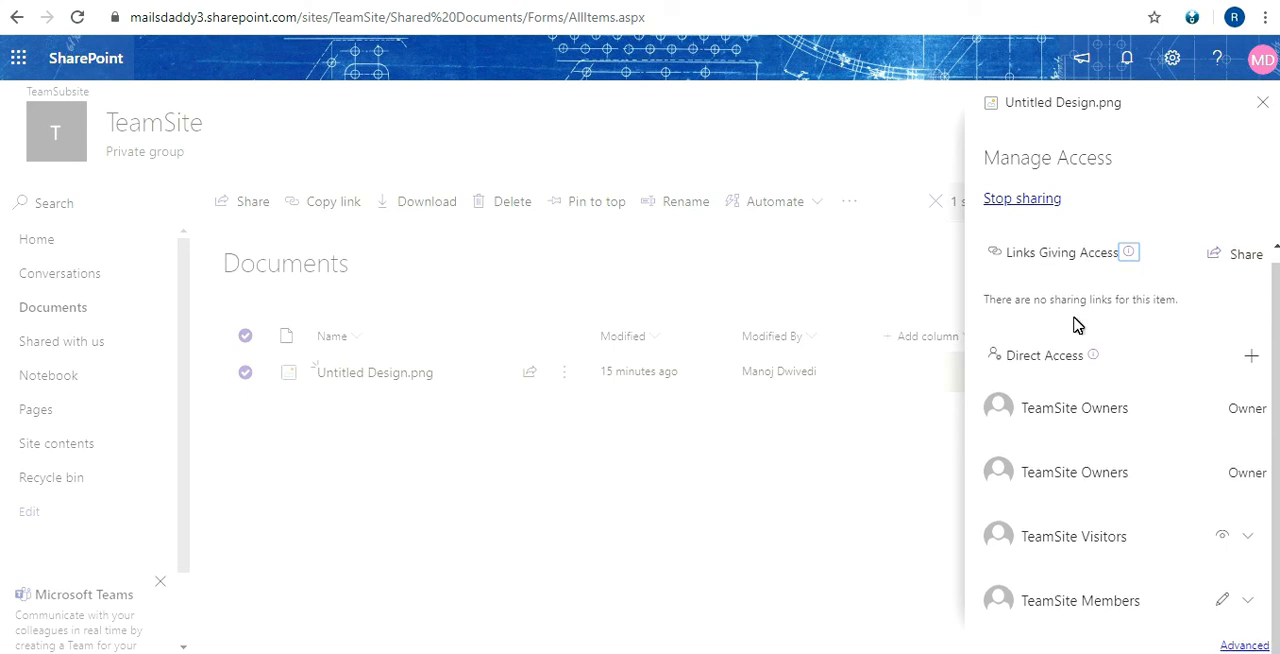
left_click(1245, 646)
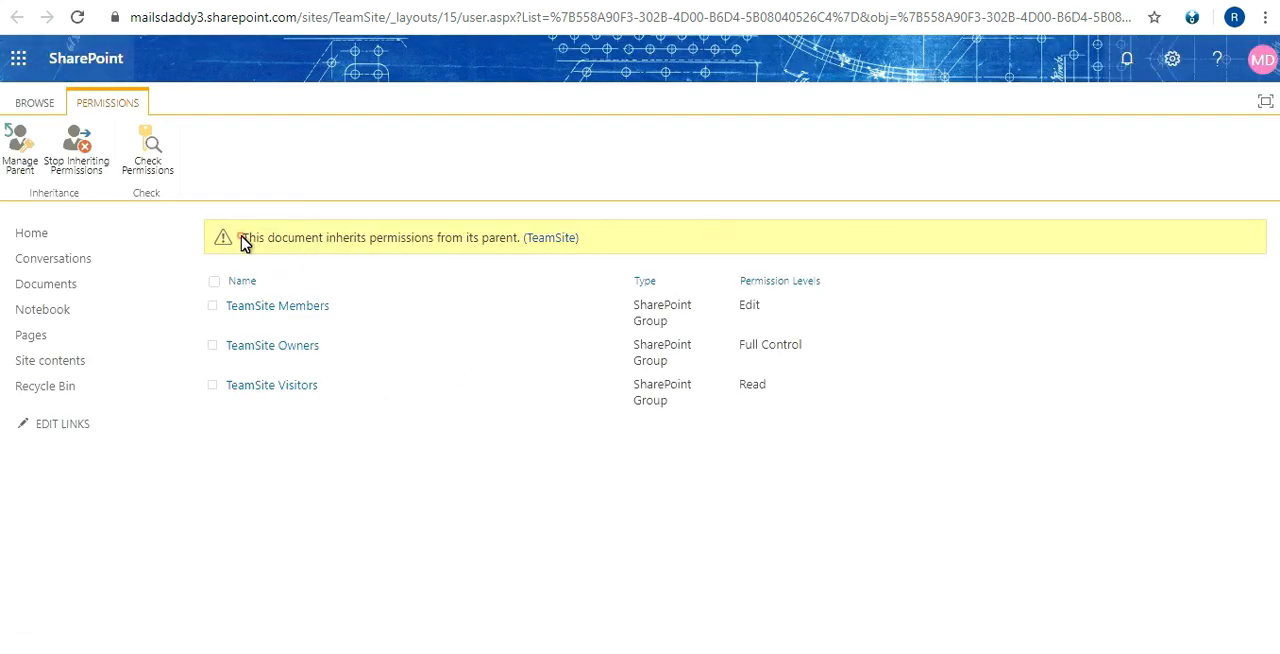
Highlight the notice about the document inheriting permissions from its parent TeamSite
left_click_drag(244, 243, 527, 240)
triple_click(405, 237)
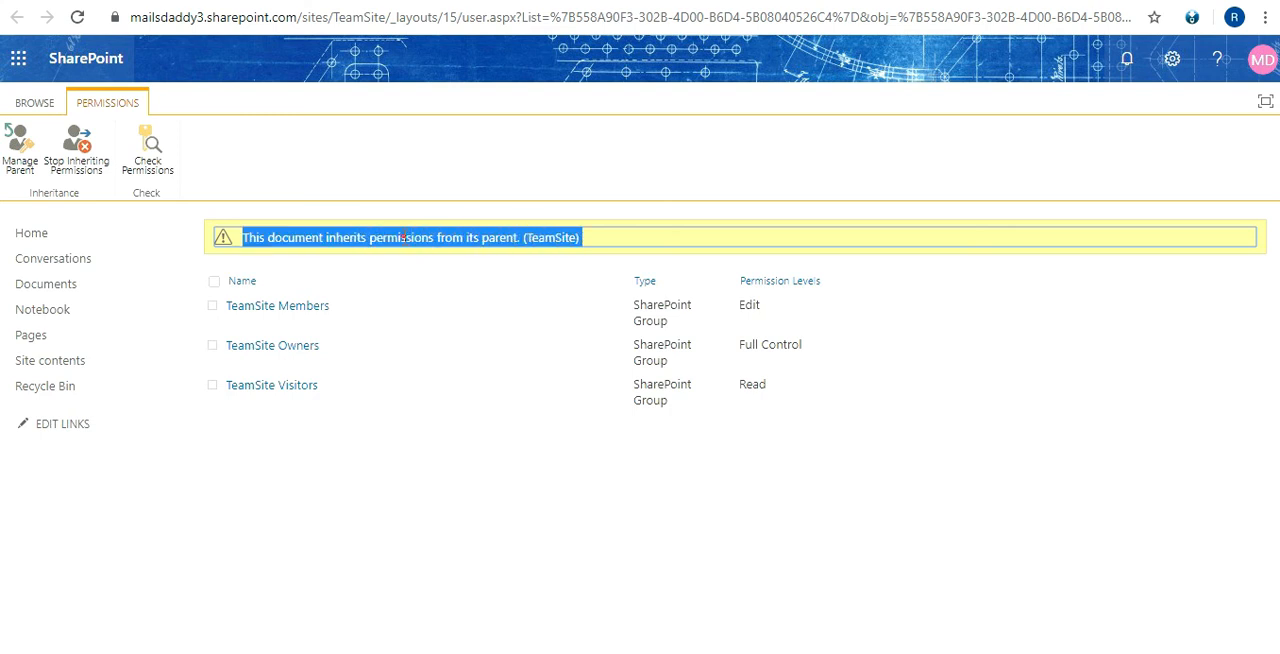
left_click(405, 237)
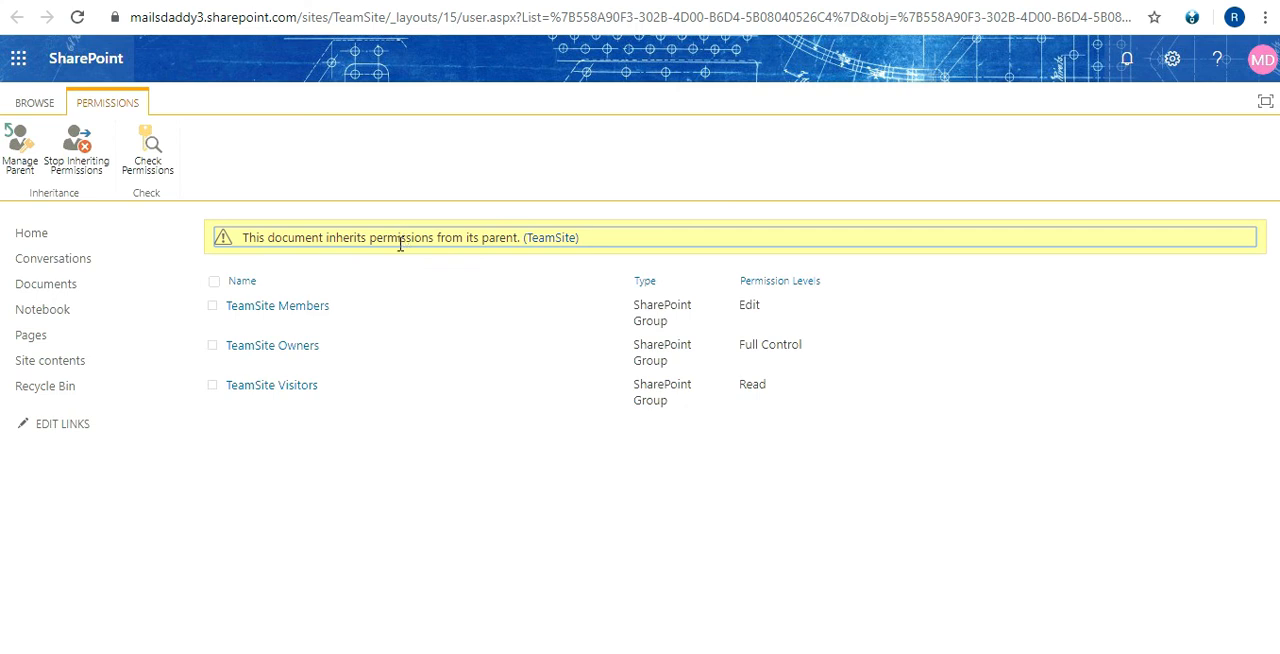
Stop the document from inheriting its parent's permissions and highlight the notice about its unique permissions
left_click(82, 174)
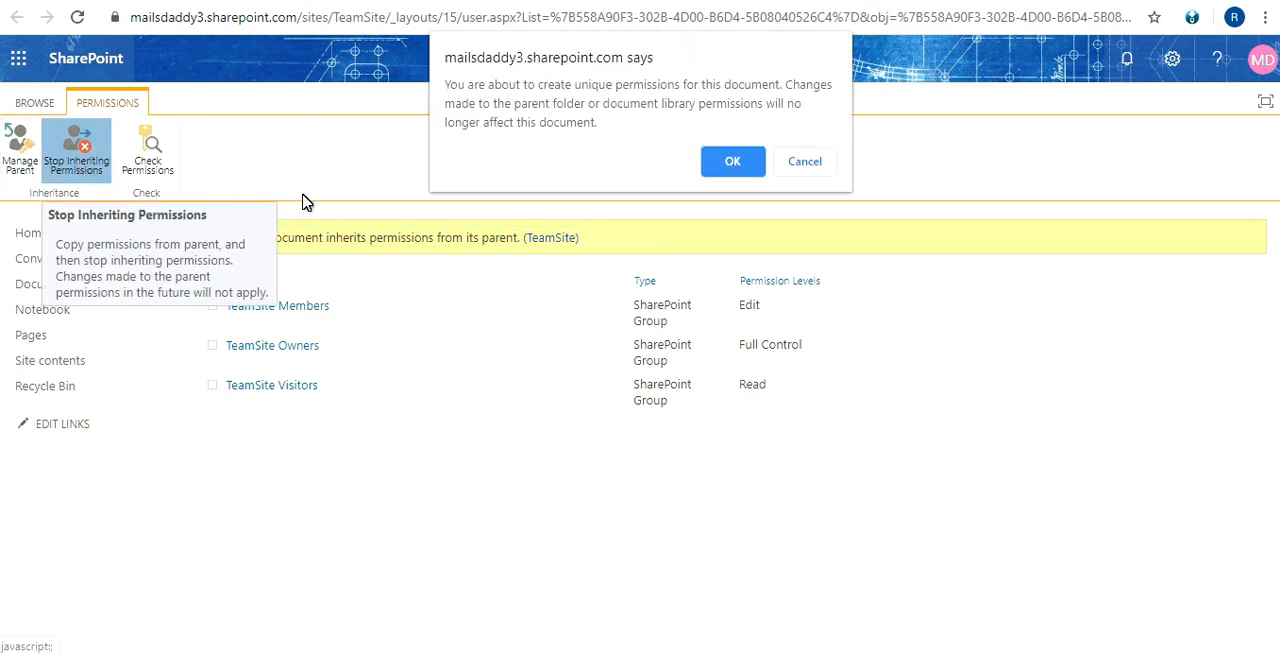
left_click(728, 170)
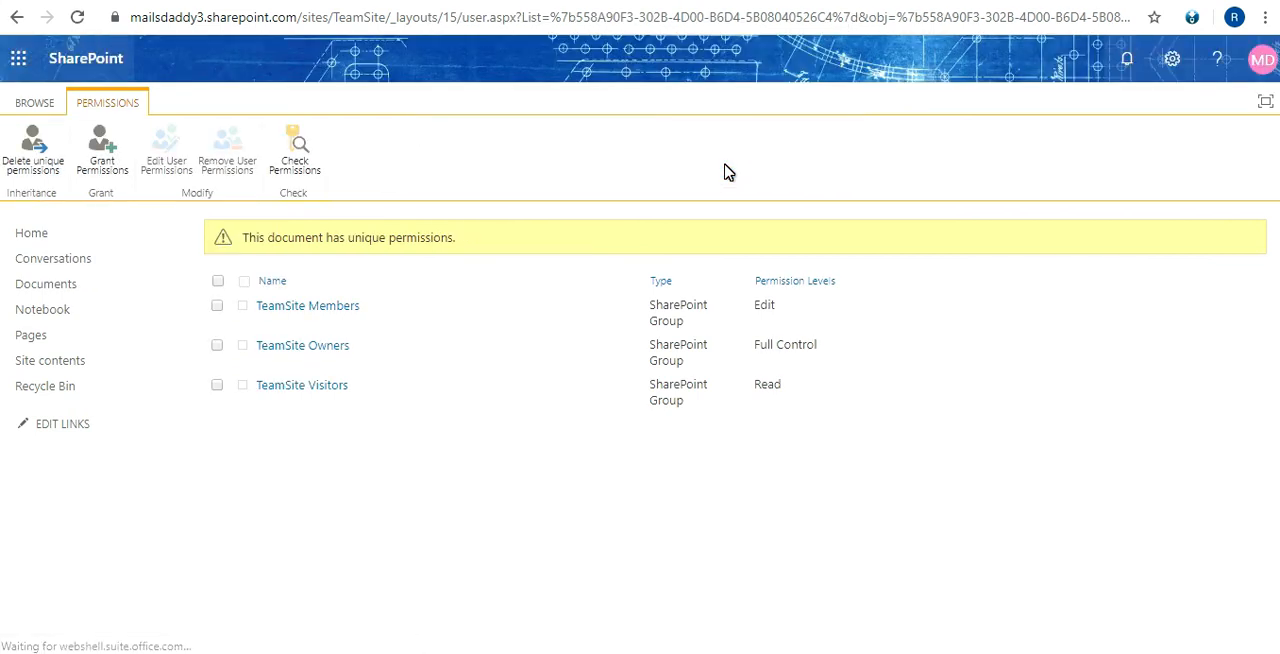
left_click(252, 237)
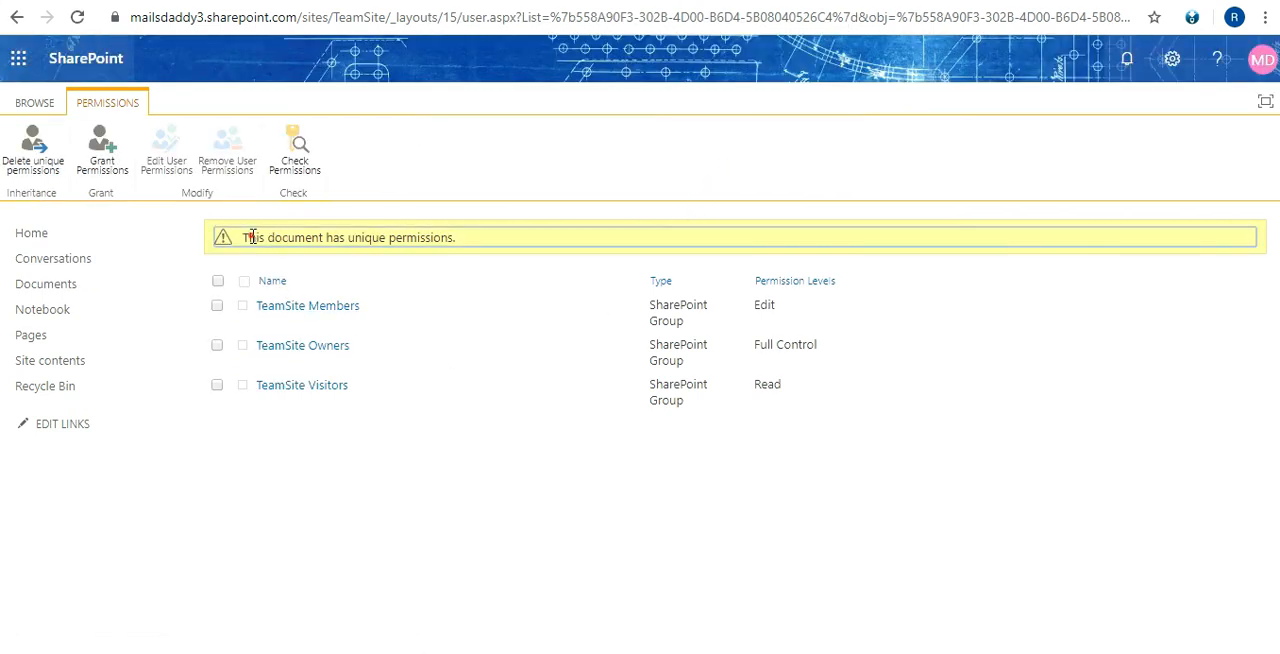
left_click_drag(252, 237, 458, 246)
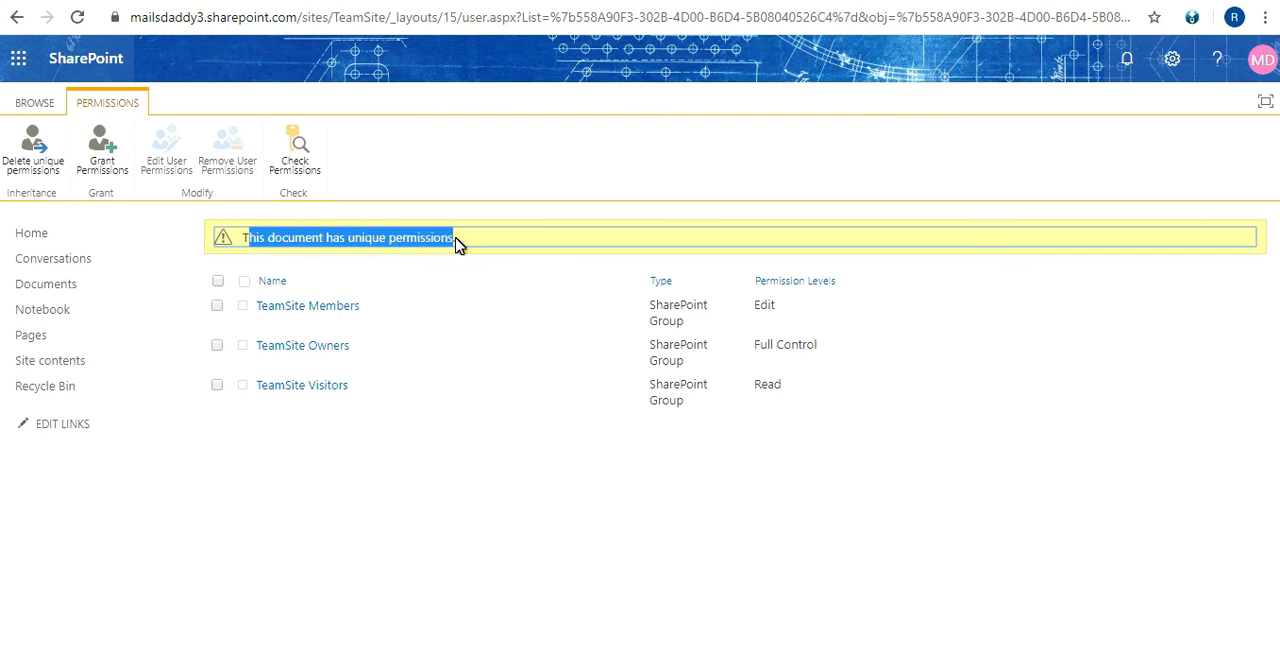
left_click(458, 246)
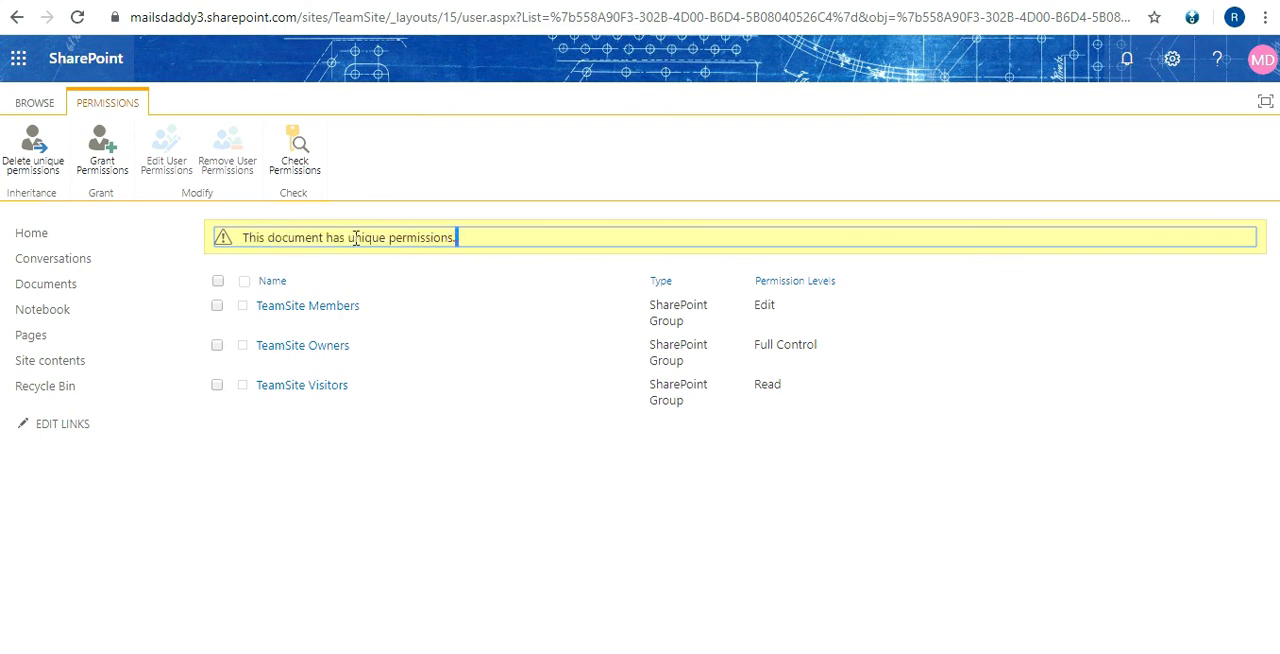
Share 'Untitled Design' with a colleague at the Read permission level, with an email invitation
left_click(122, 147)
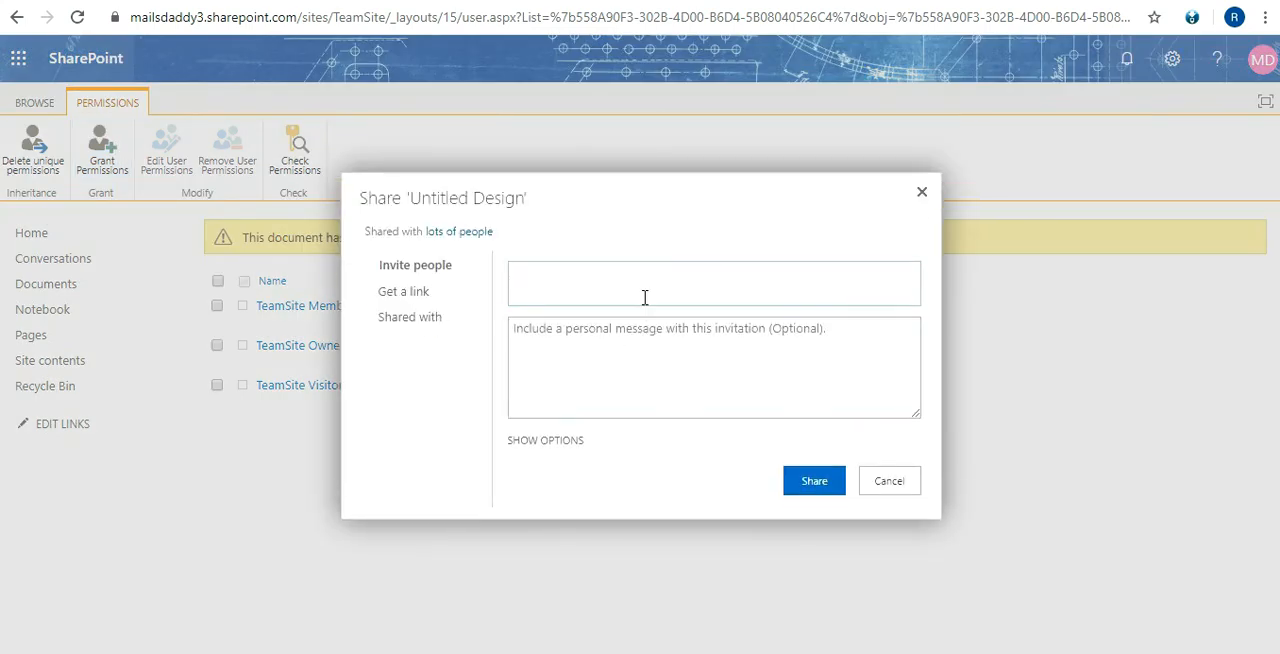
type("praveen")
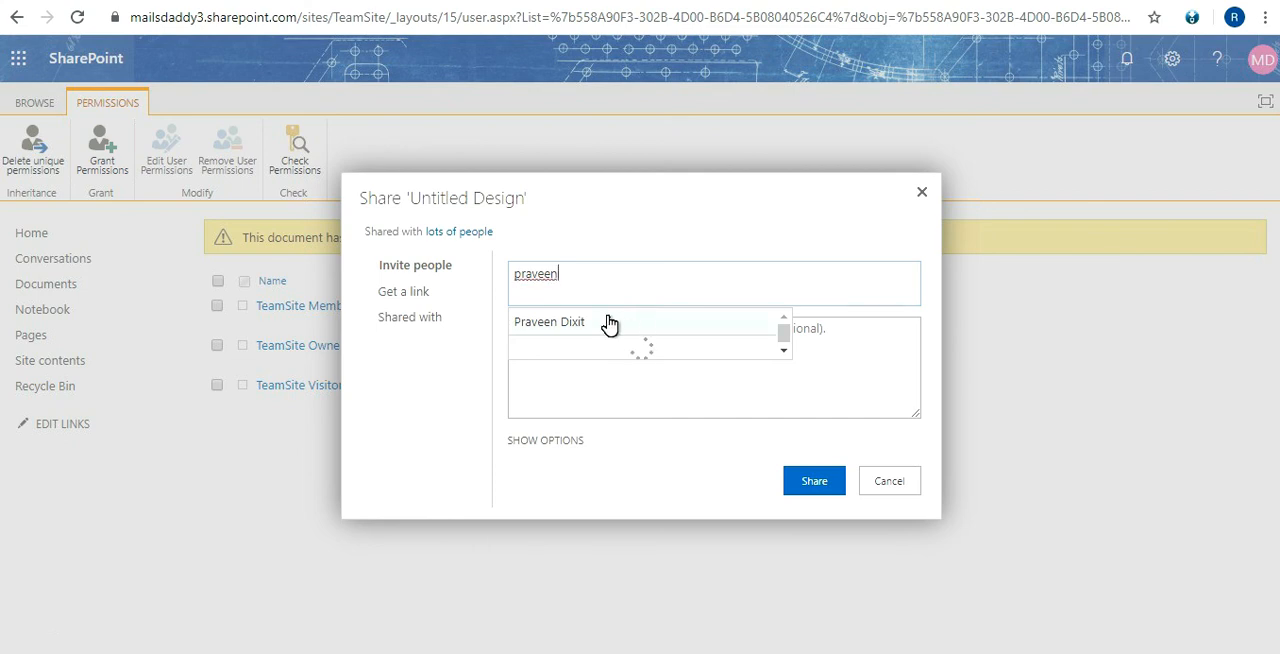
left_click(609, 323)
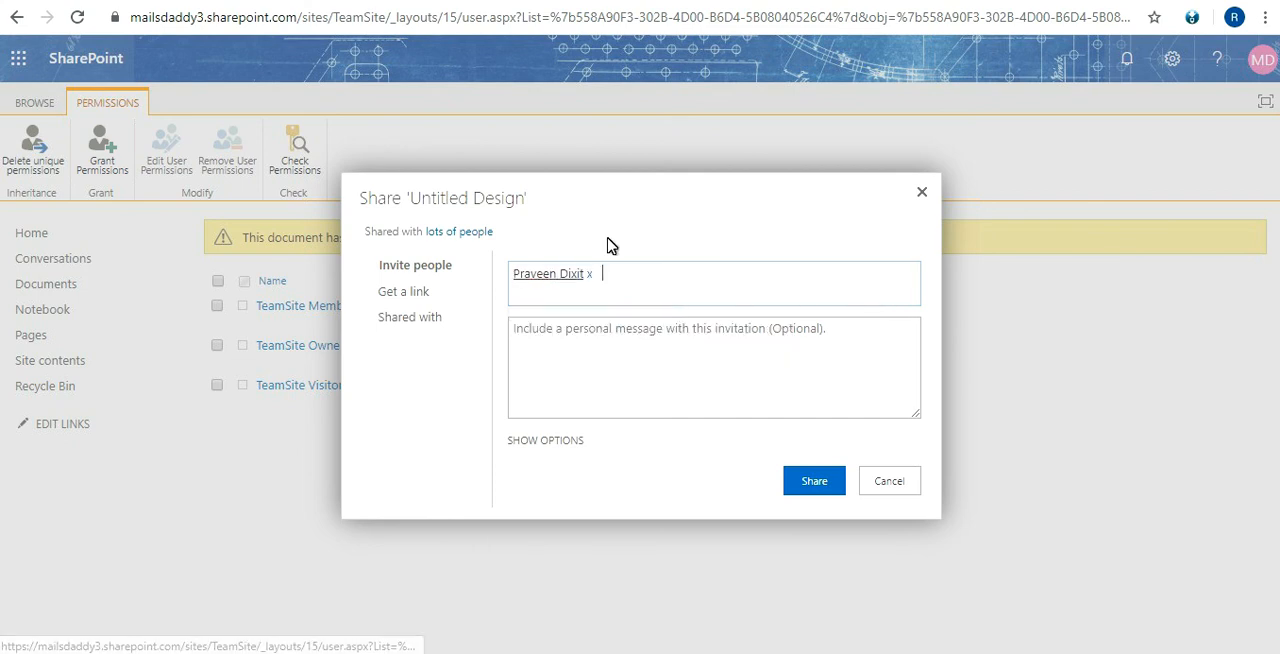
left_click(578, 443)
left_click(603, 480)
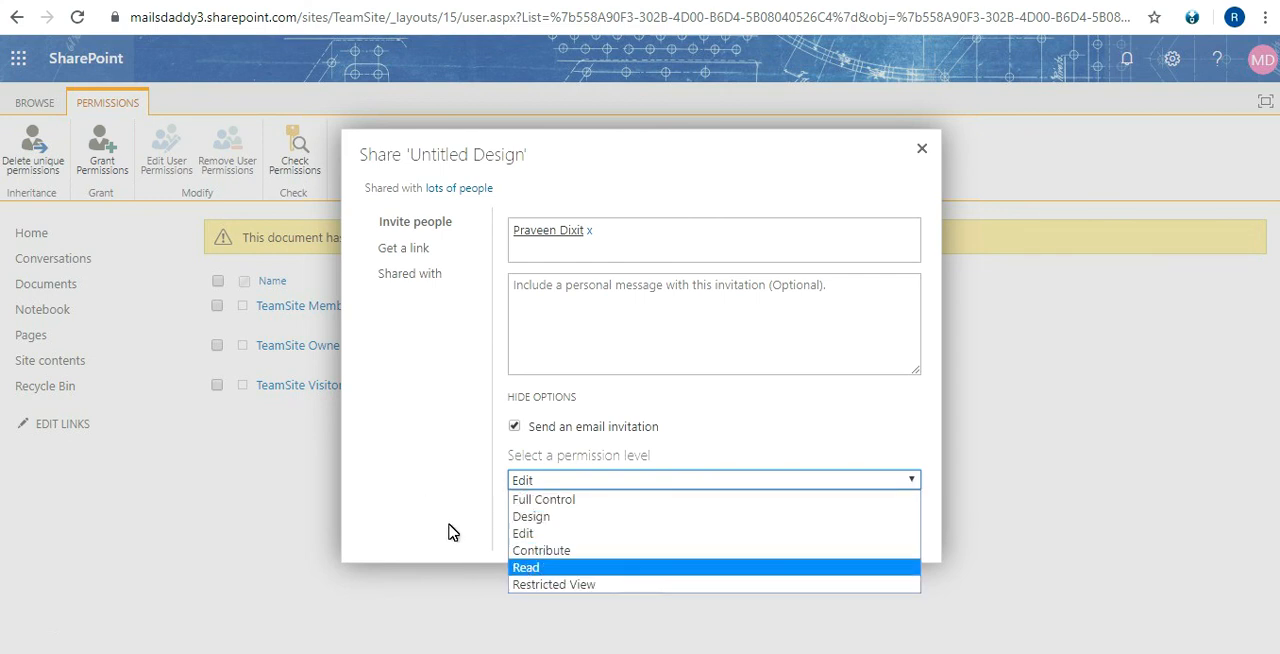
left_click(532, 568)
left_click(815, 526)
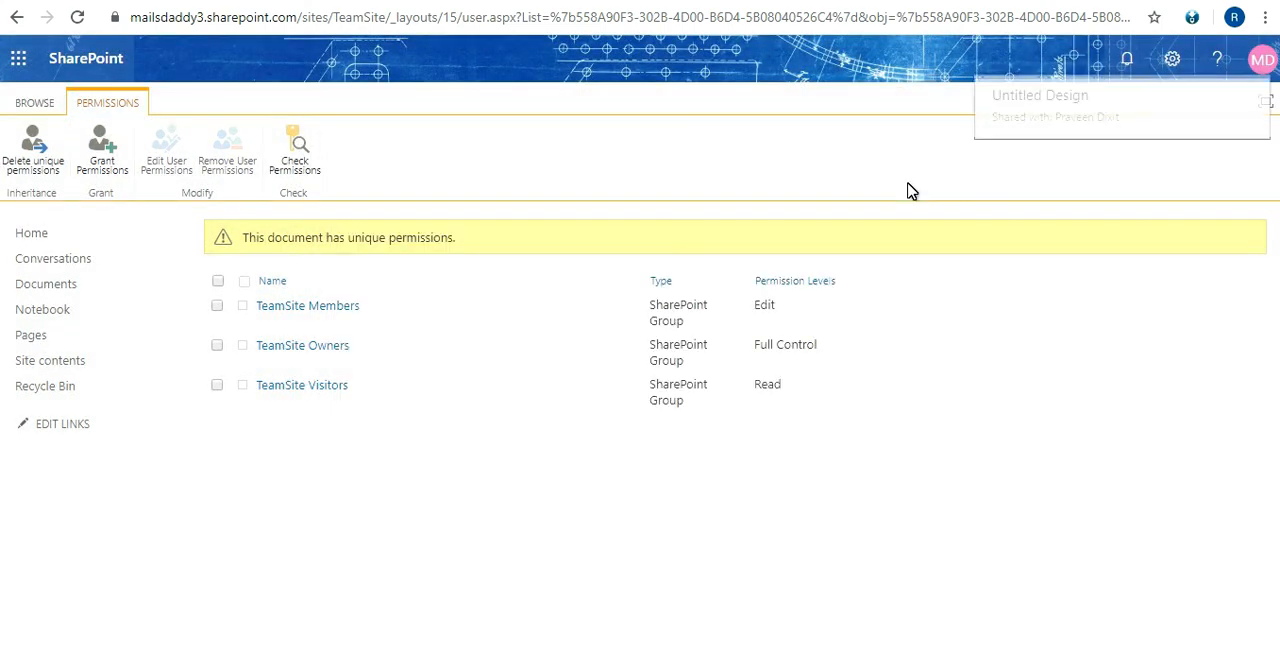
Switch to PowerPoint to view the SharePoint Permission Hierarchy slide again
left_click(606, 652)
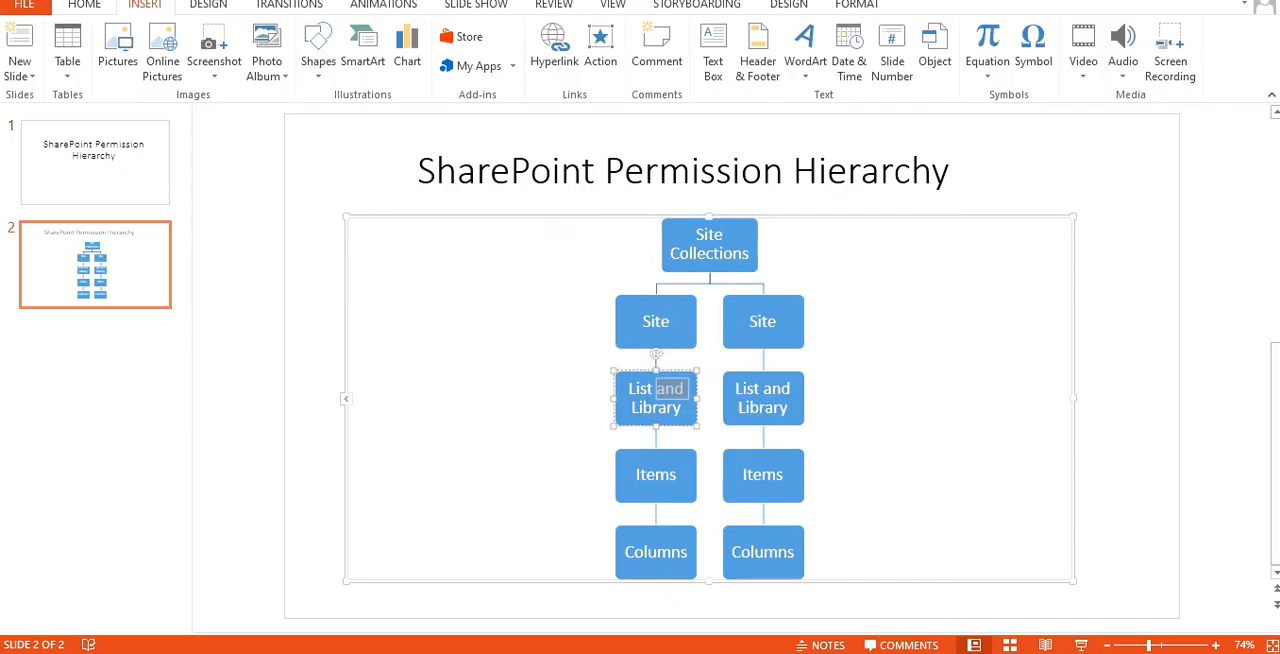